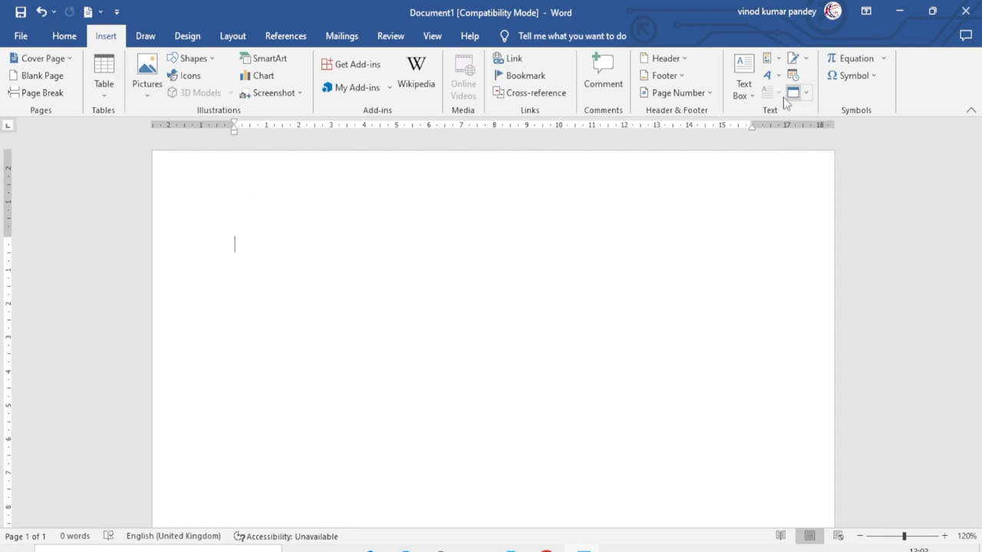
- Open the WordArt style gallery on the Insert tab of the blank document
click(776, 75)
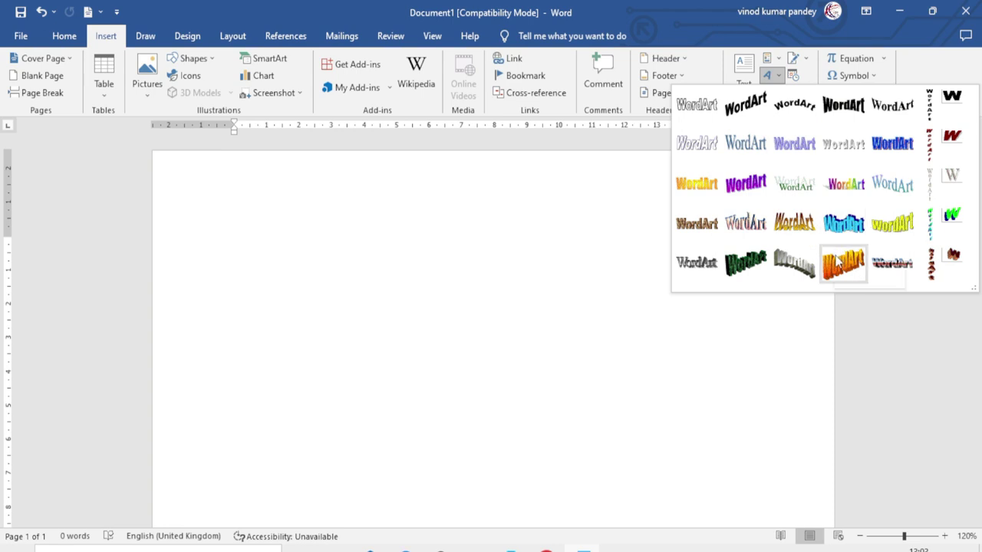
- Insert a blue arched WordArt reading 'Excel Infotech' in Impact, size 36
click(845, 224)
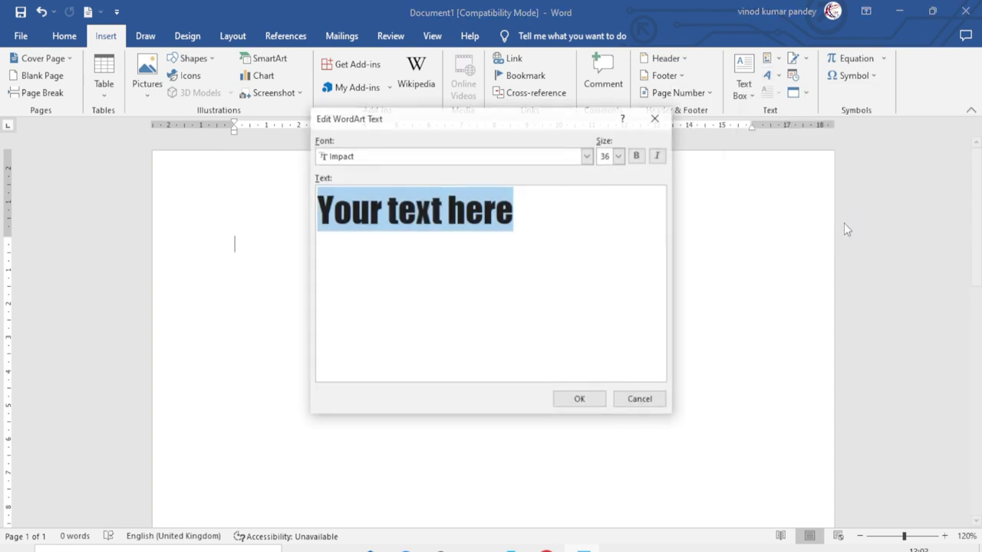
drag(462, 123, 465, 181)
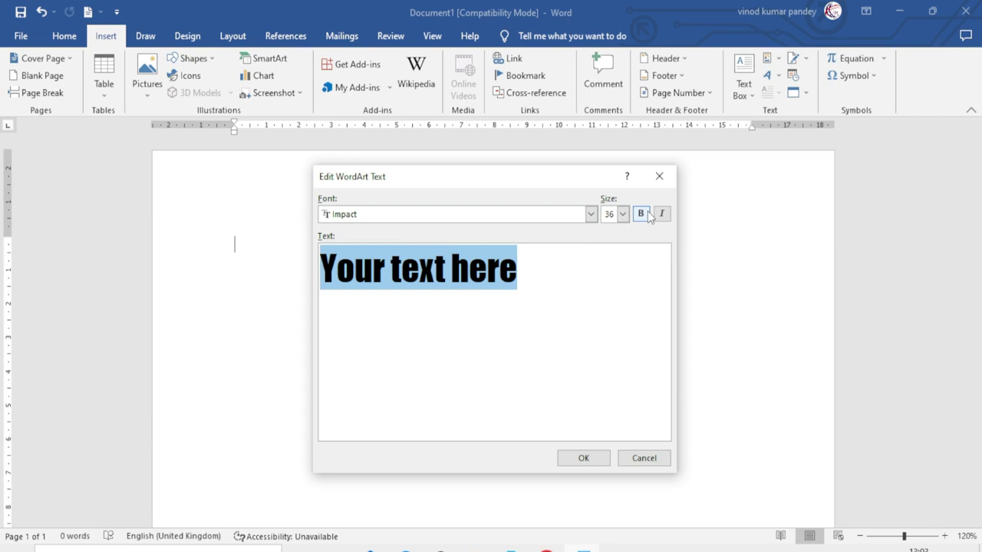
click(537, 280)
key(ctrl+a)
text(Excel Infotech)
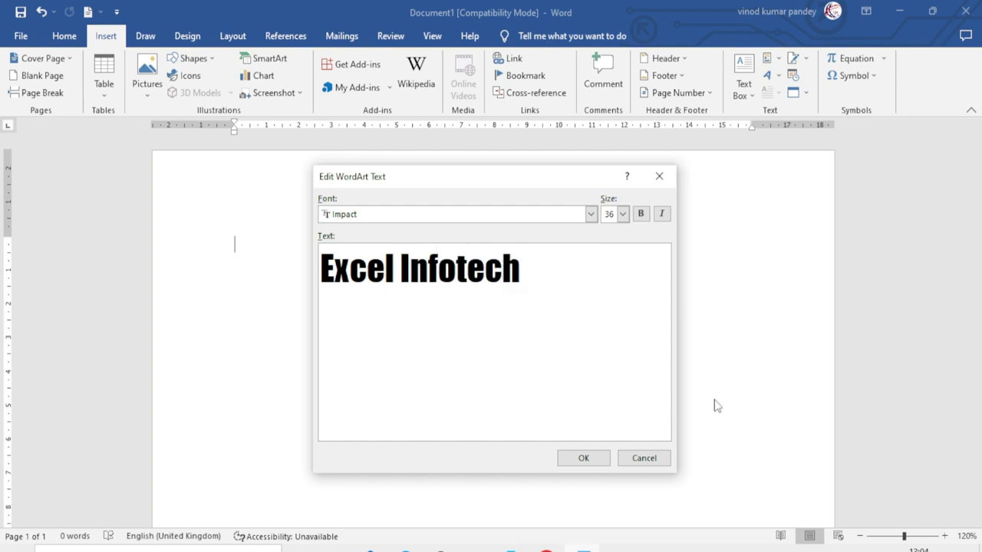
click(591, 215)
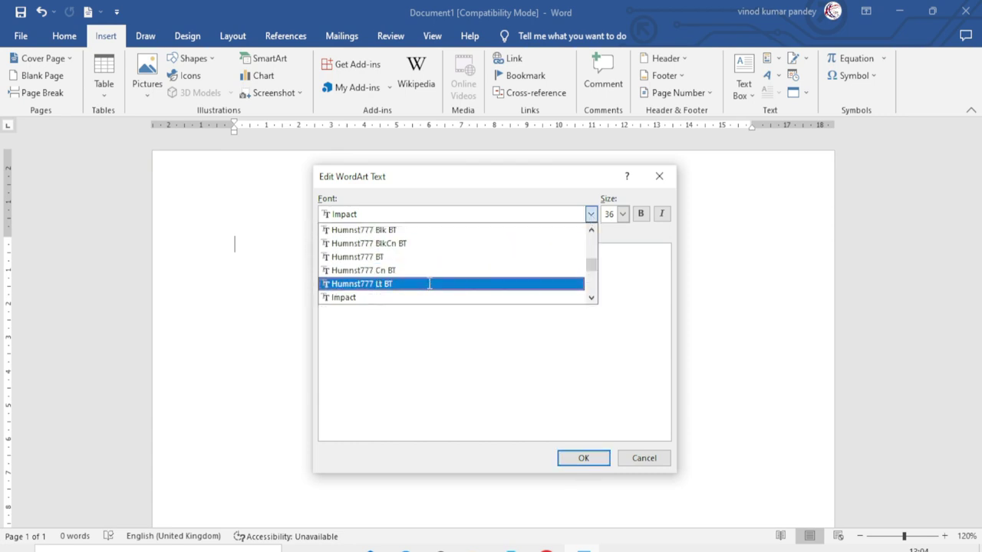
click(519, 342)
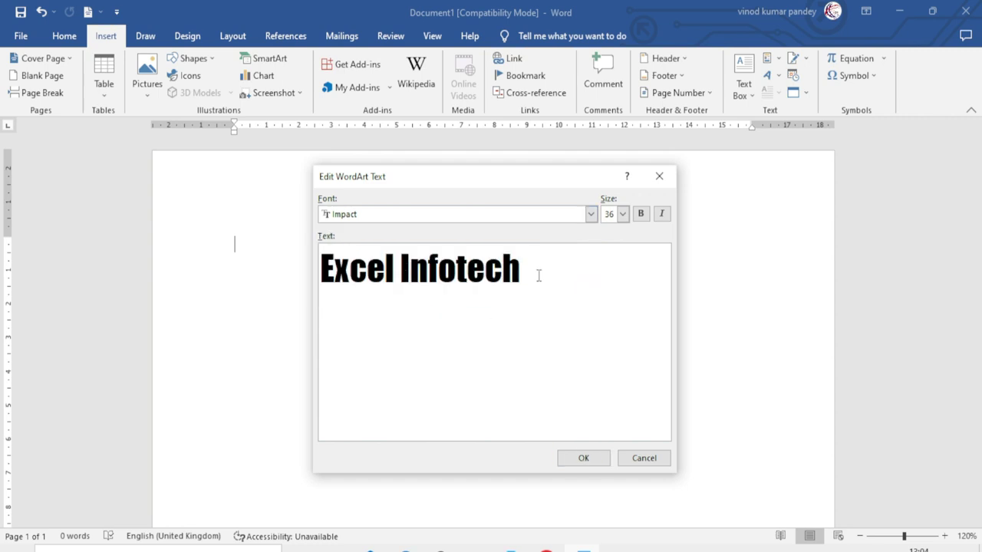
click(620, 216)
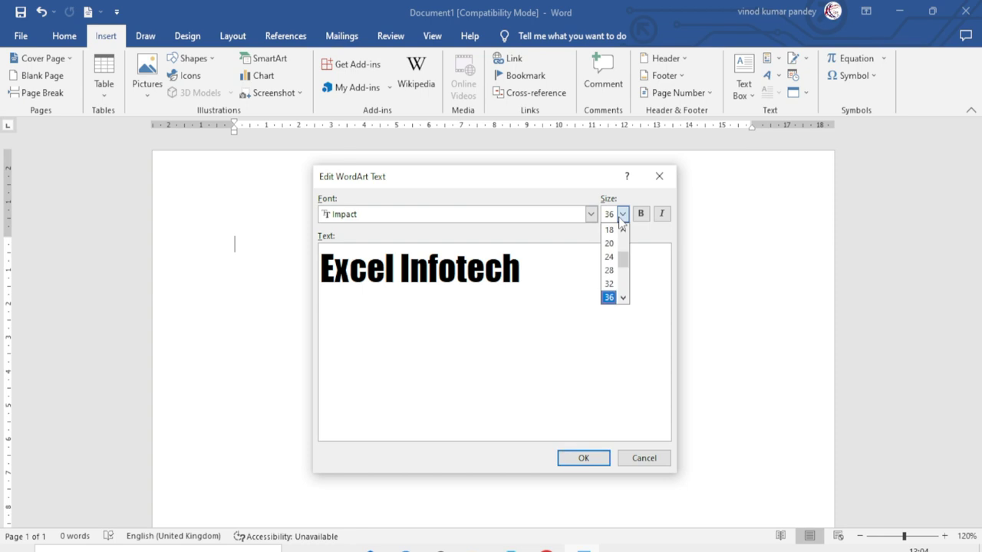
click(620, 218)
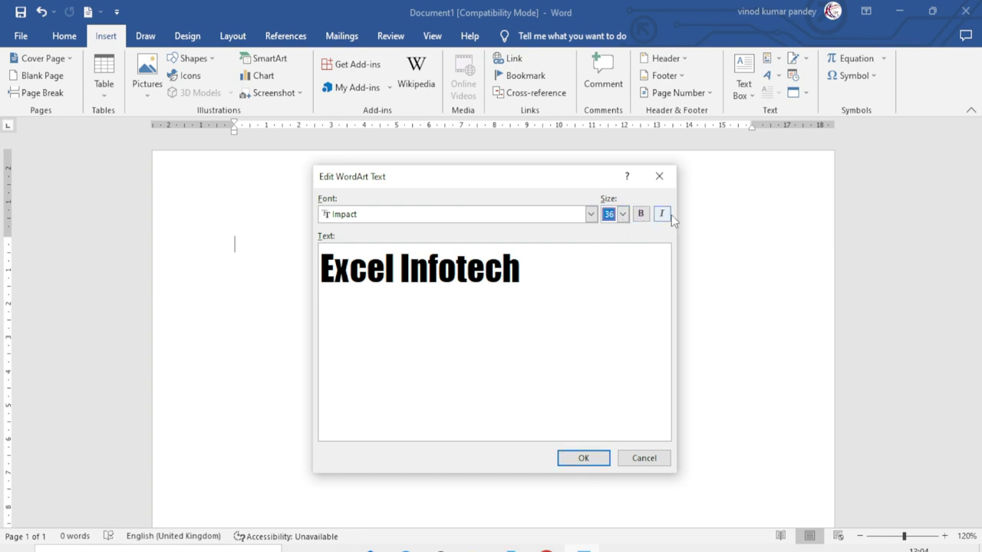
click(587, 458)
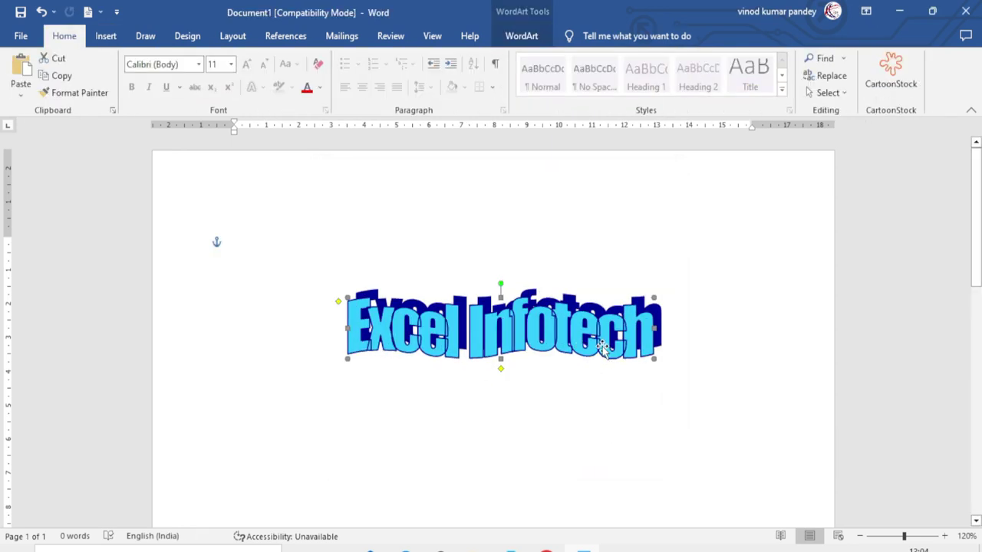
- Move the Excel Infotech WordArt higher and slightly left, and select it for formatting
drag(569, 327, 554, 262)
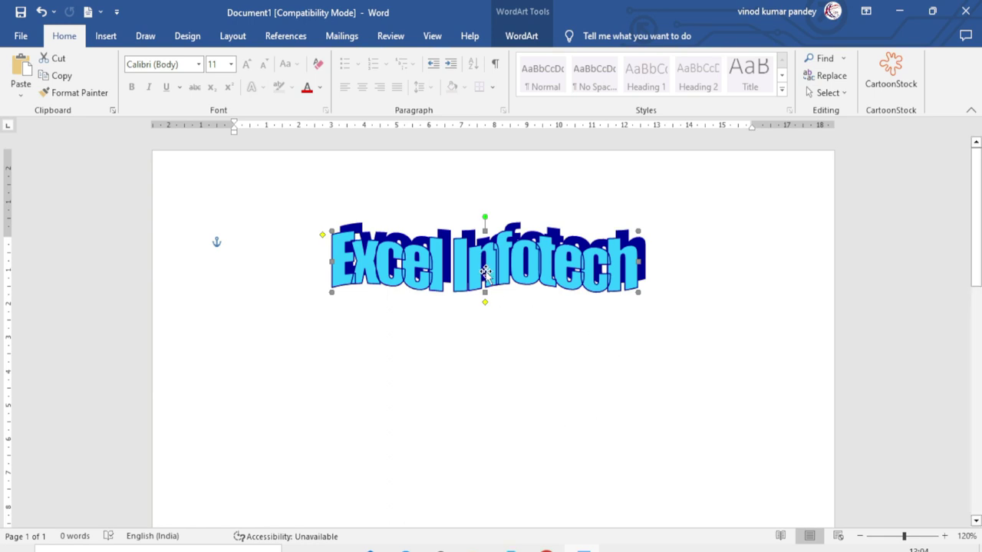
click(509, 251)
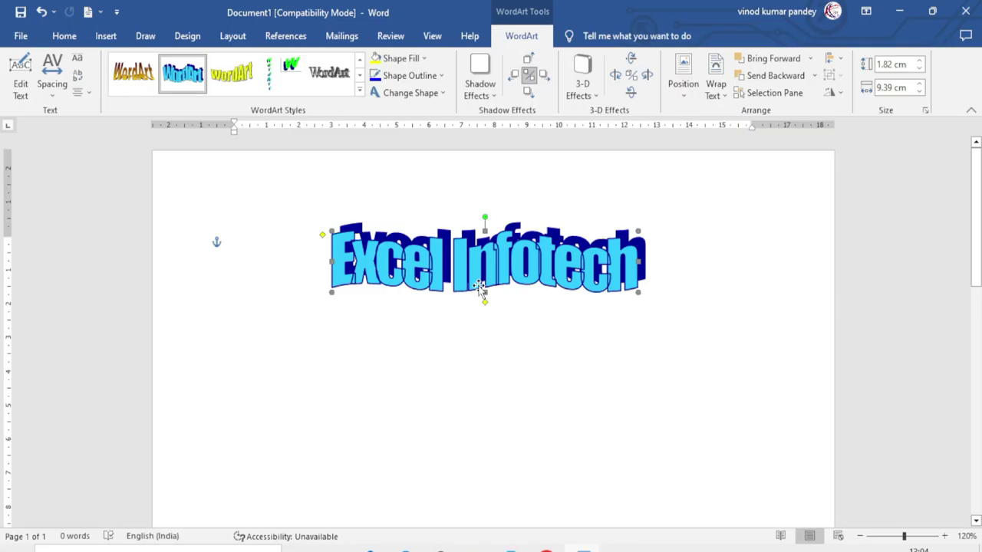
- Set the WordArt letter spacing to Tight after trying Loose
click(21, 86)
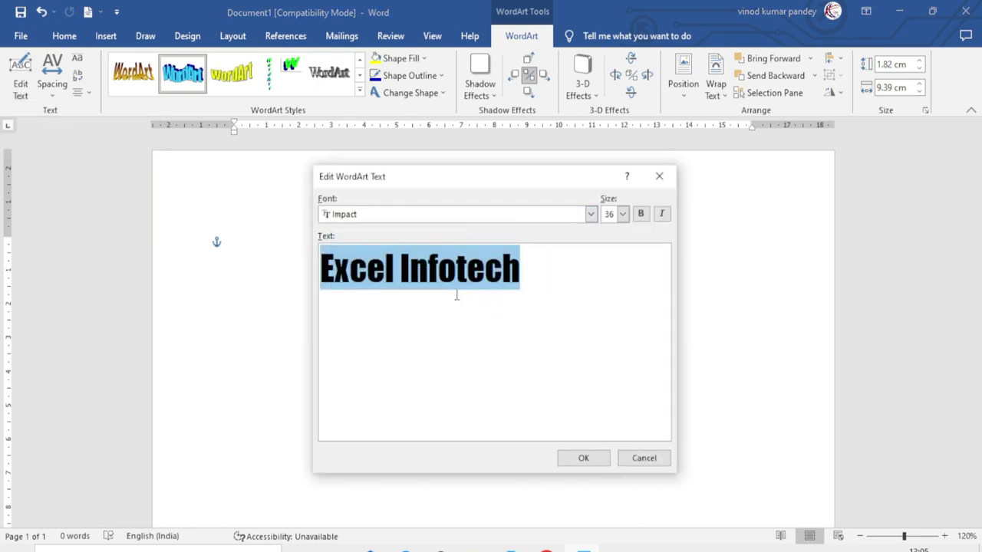
click(645, 458)
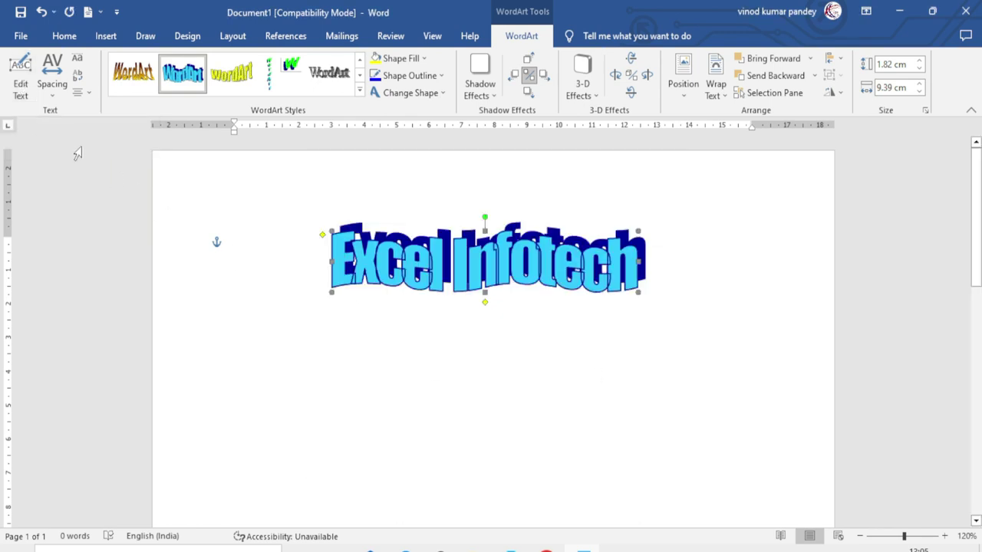
click(52, 86)
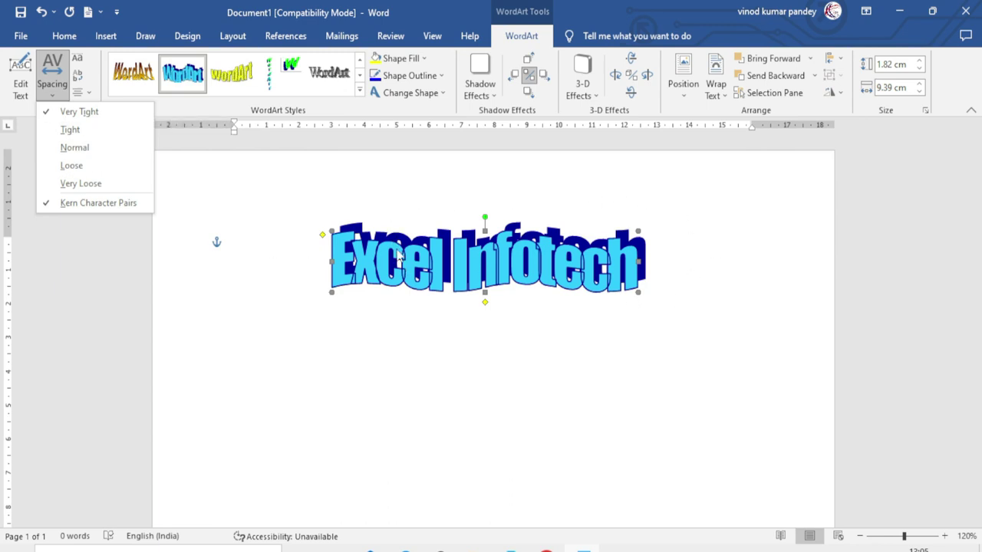
click(69, 167)
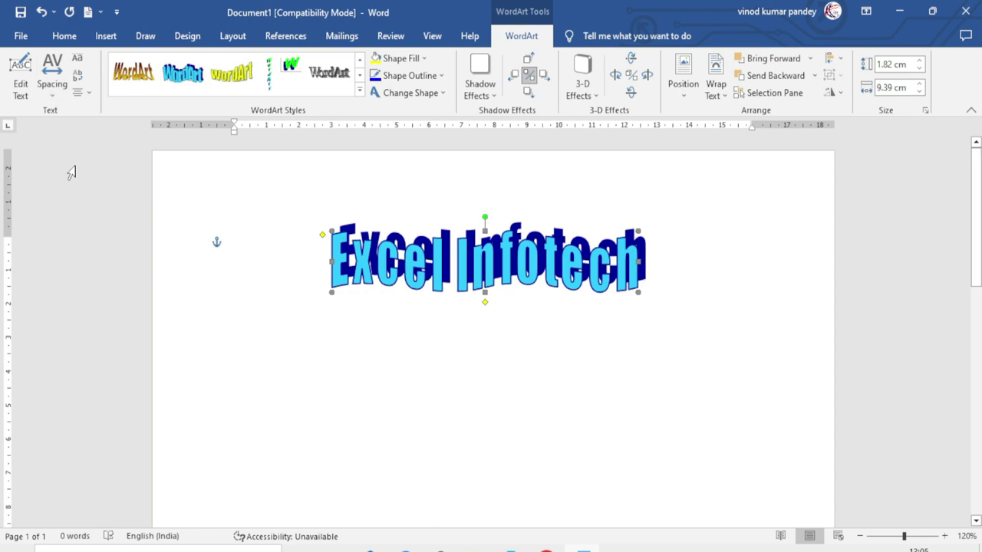
click(52, 85)
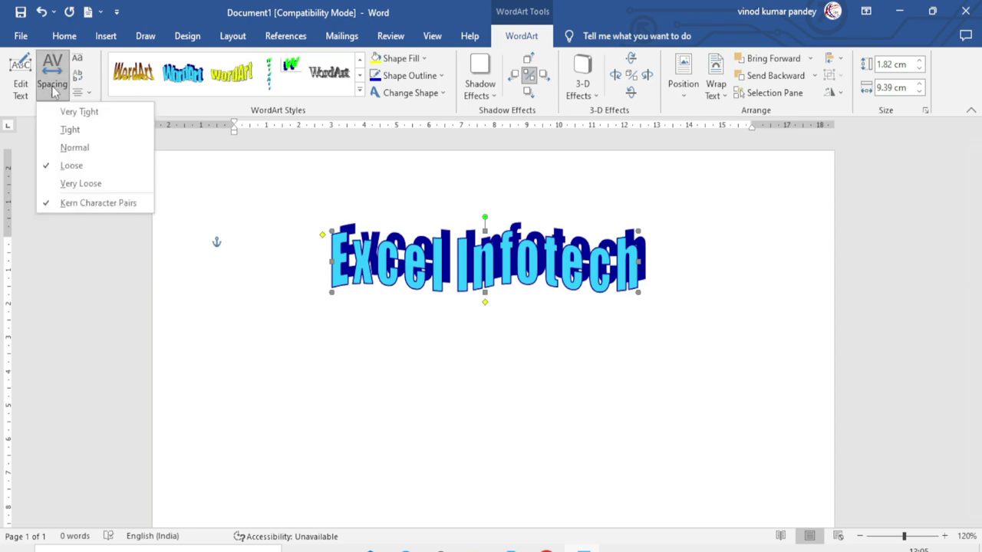
click(80, 132)
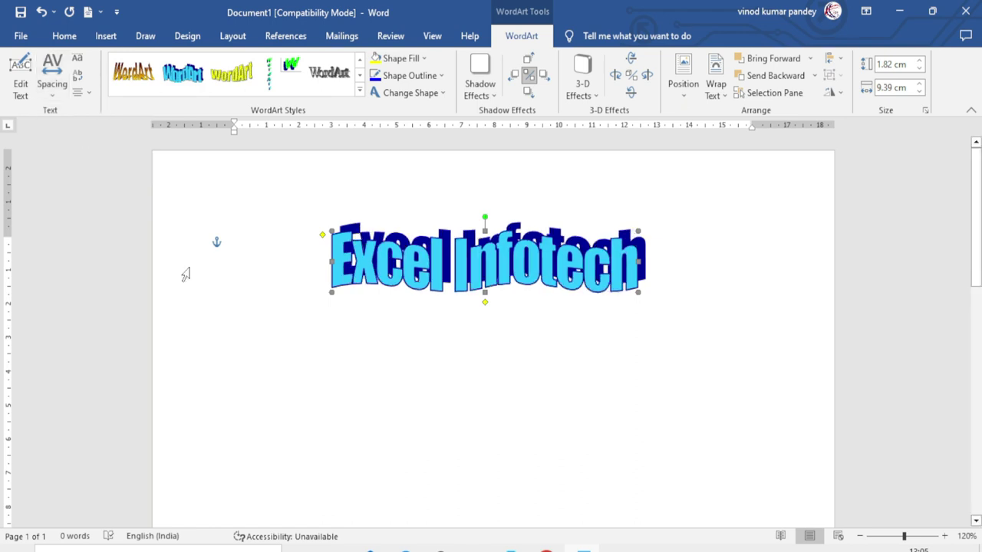
- Toggle Even Height and Vertical Text on and off, repositioning the WordArt on the page
click(78, 67)
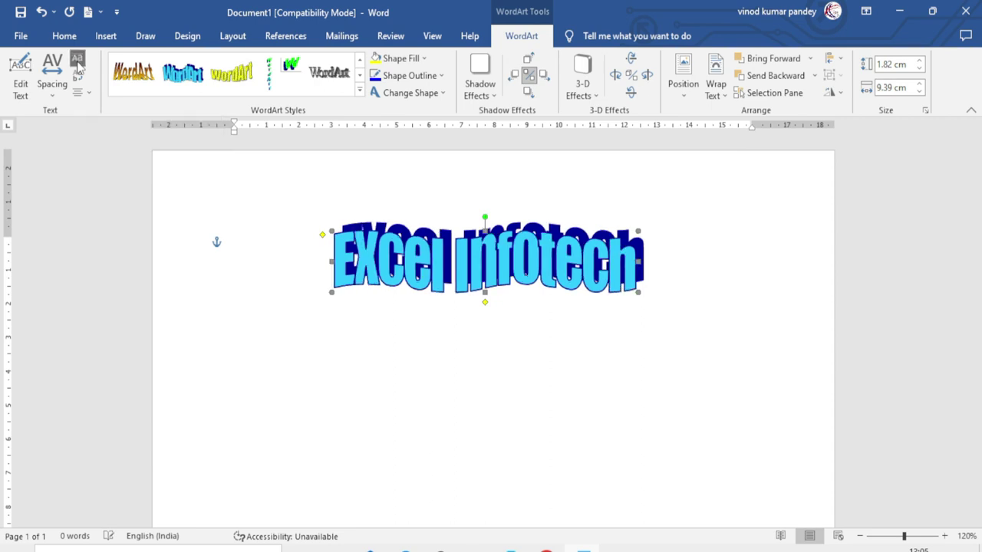
click(78, 67)
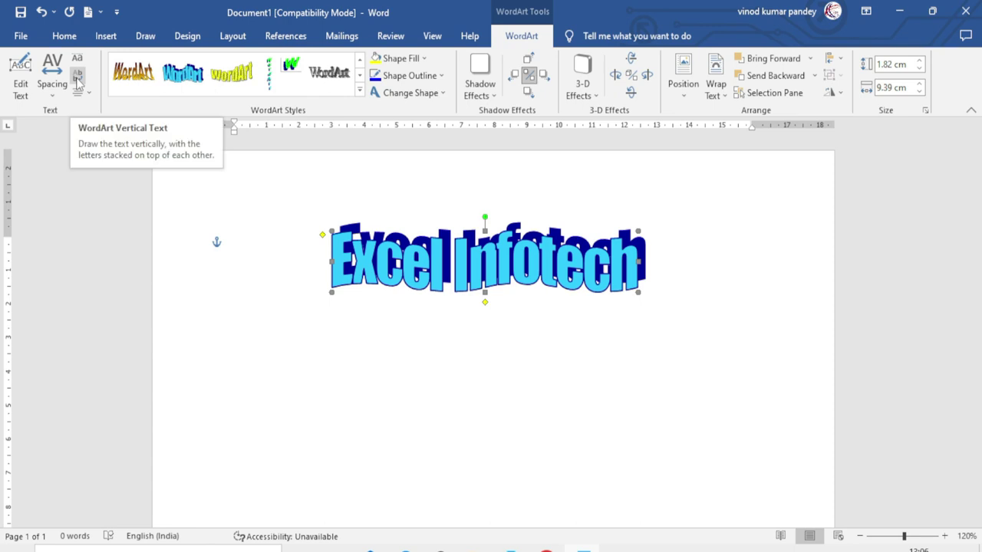
click(78, 83)
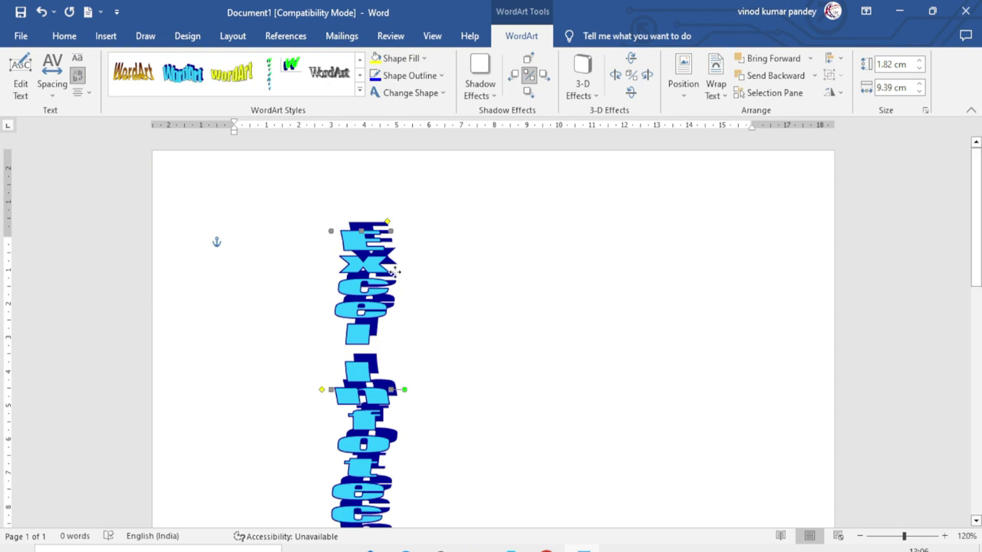
drag(393, 271, 439, 244)
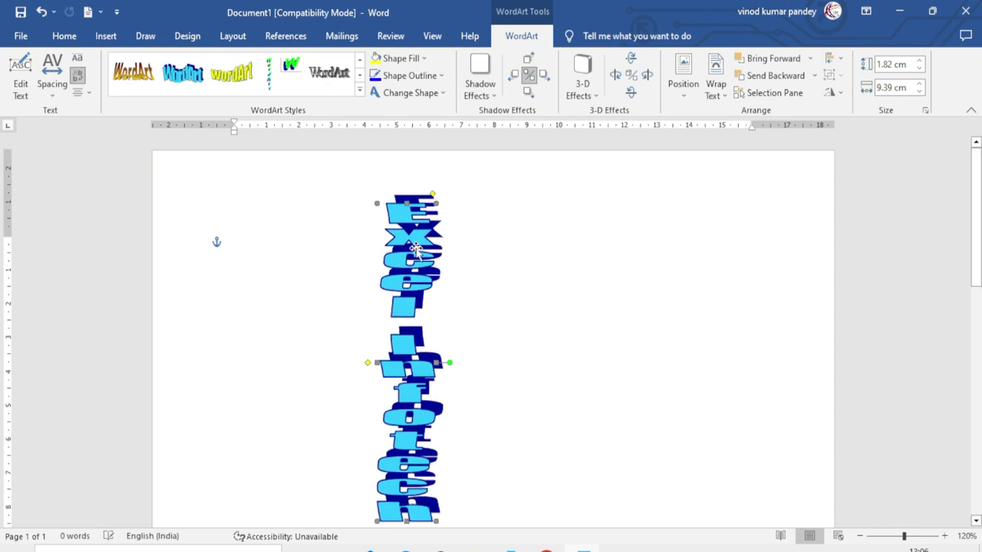
click(79, 80)
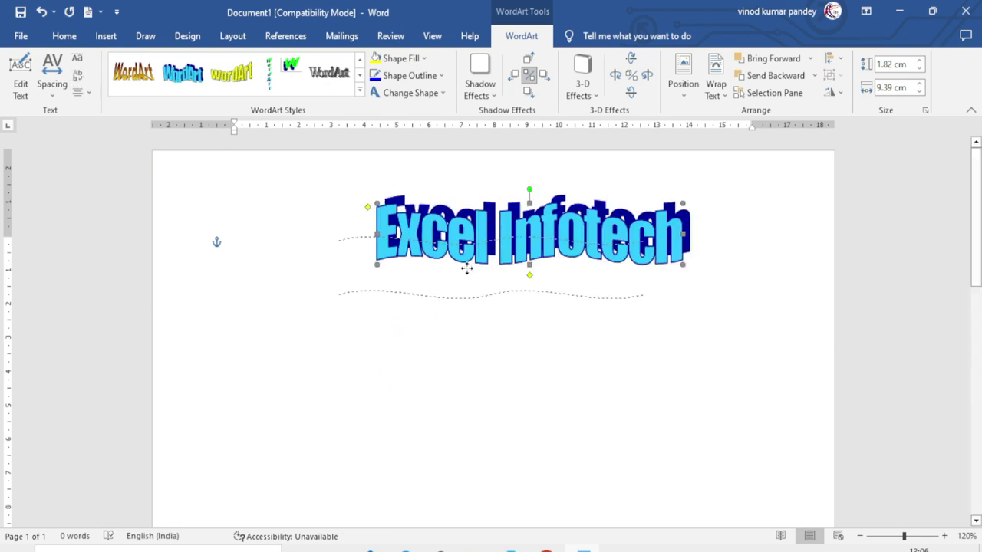
drag(466, 269, 465, 269)
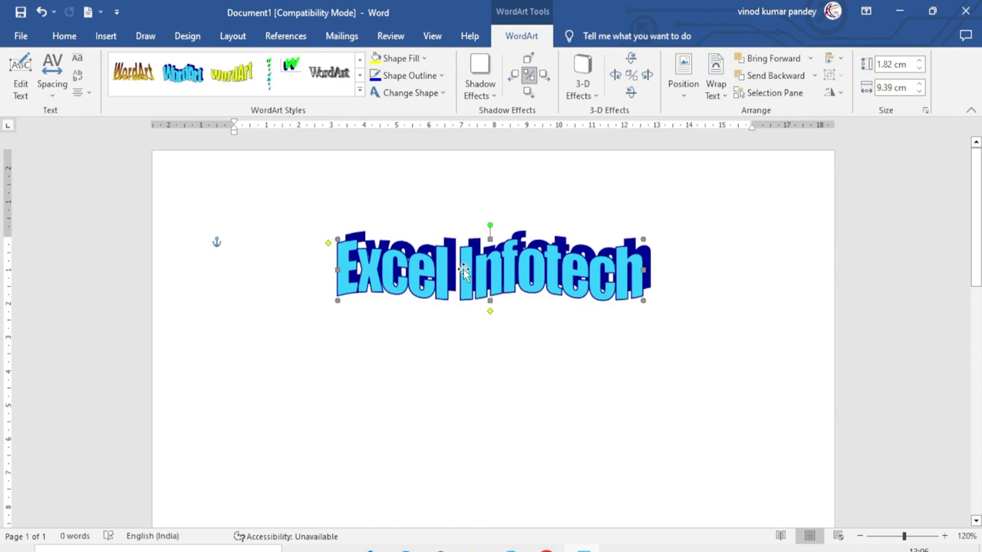
click(82, 92)
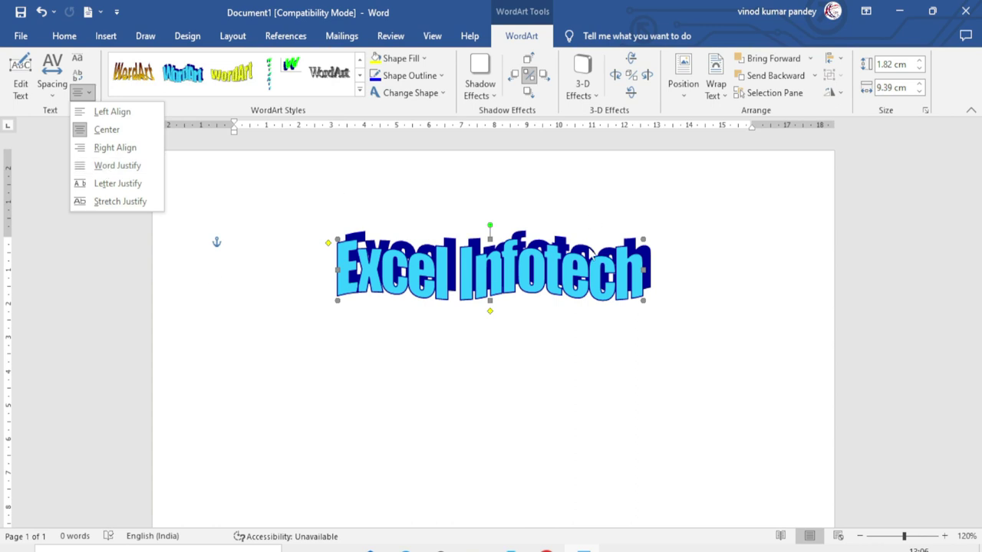
- Try Left and Right alignment on the WordArt and move it down and left
click(106, 114)
click(81, 92)
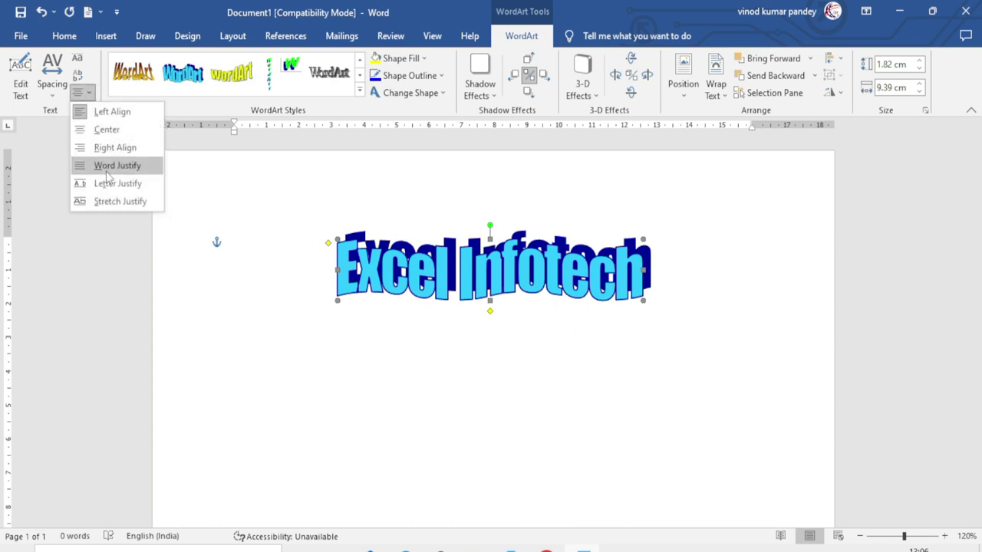
click(113, 148)
drag(402, 284, 383, 317)
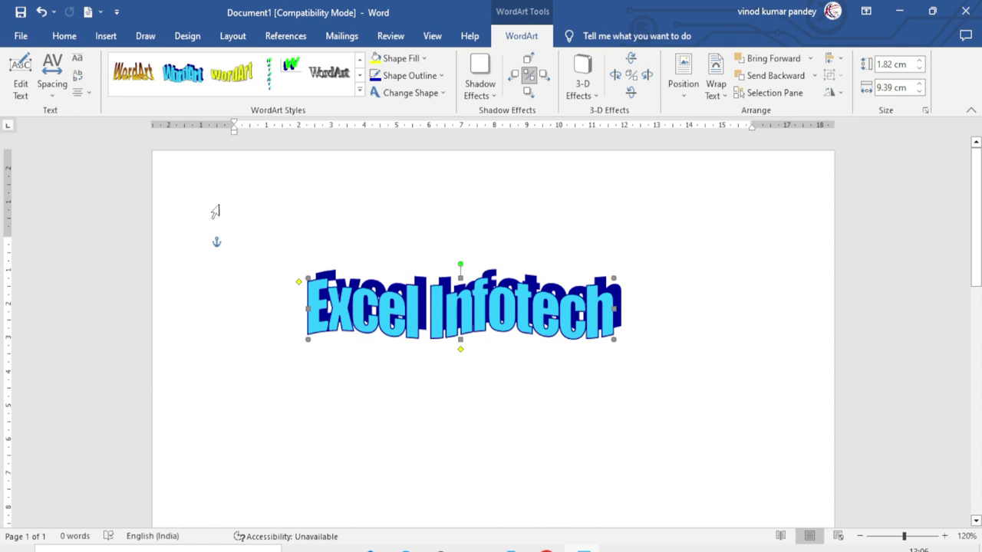
click(81, 92)
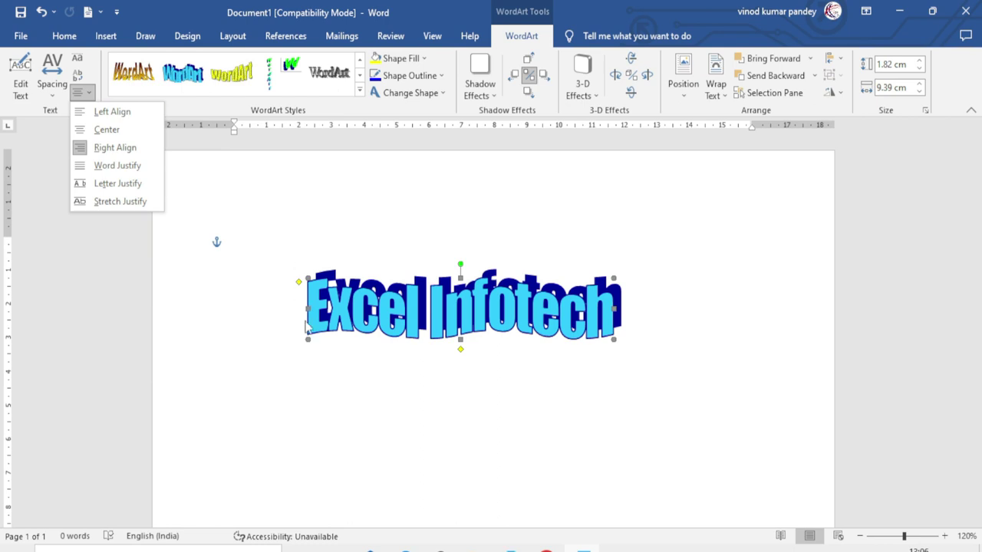
click(237, 219)
- Add a second WordArt line reading 'Computer Institute'
click(21, 88)
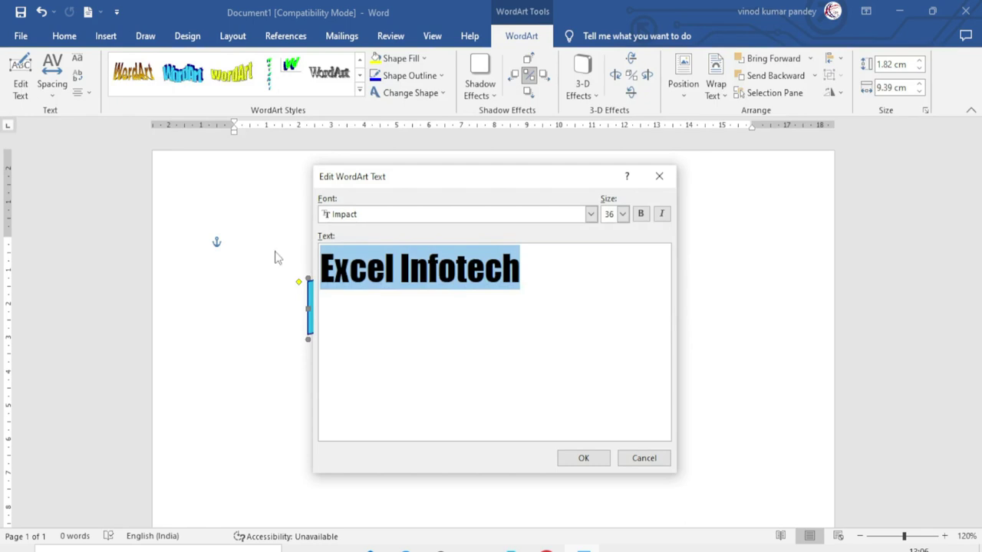
click(546, 276)
key(Return)
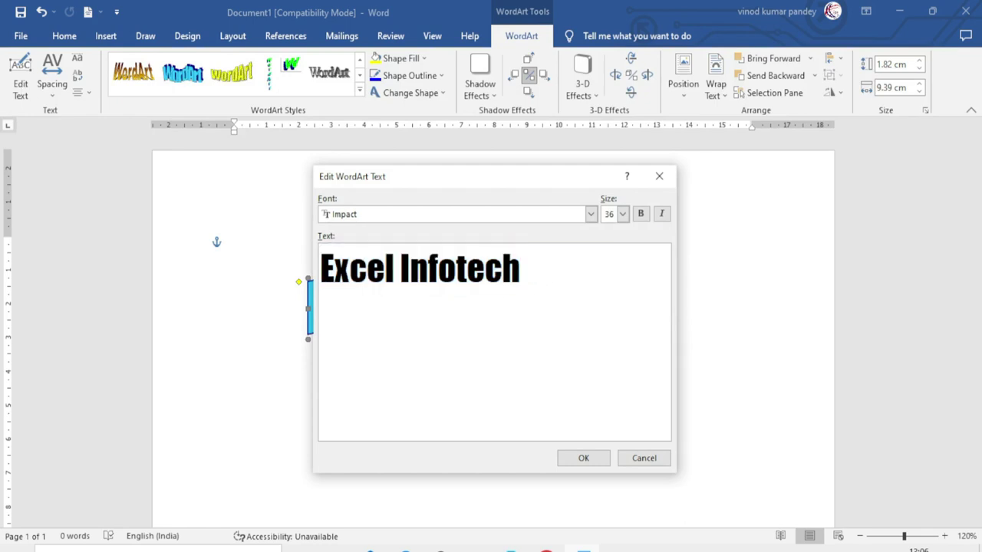
text(Compu)
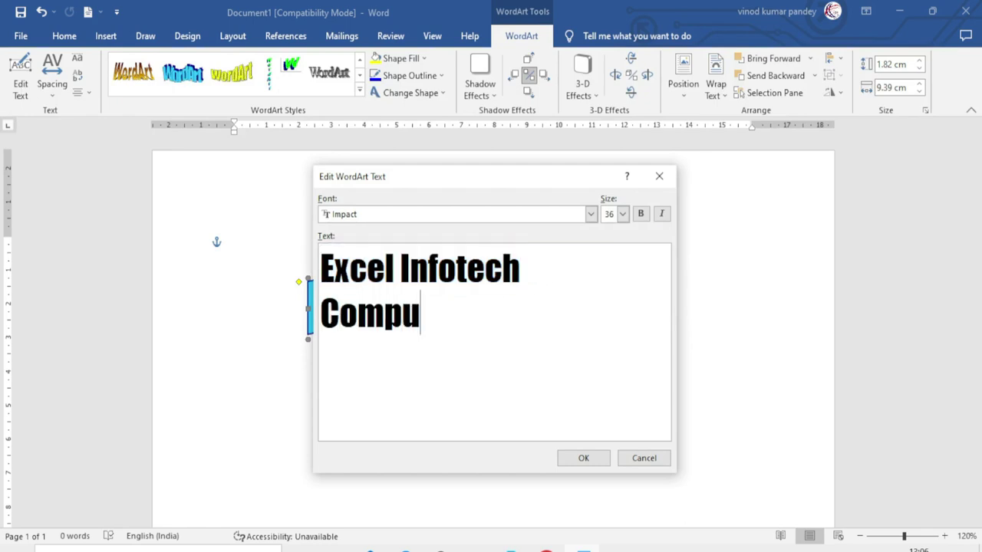
text(ter Institute)
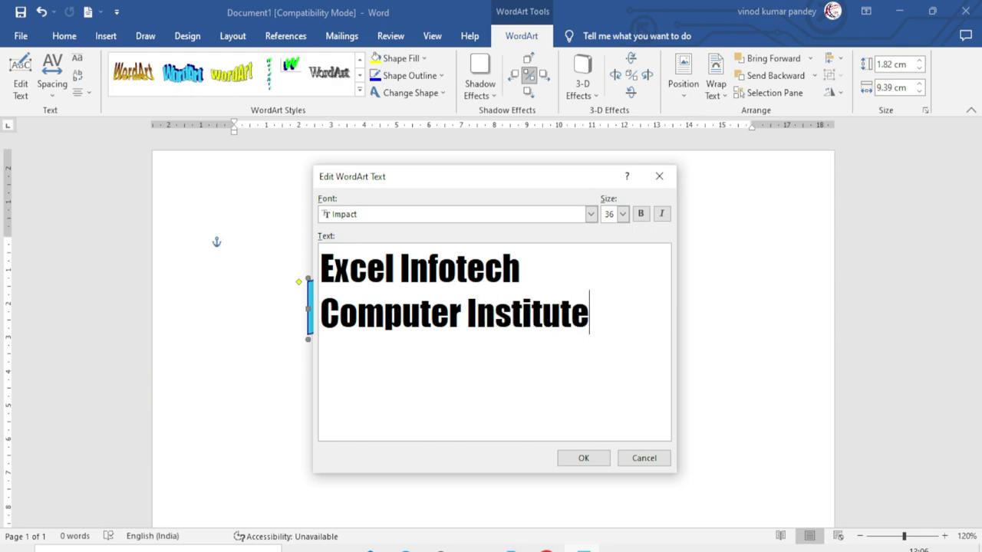
click(581, 458)
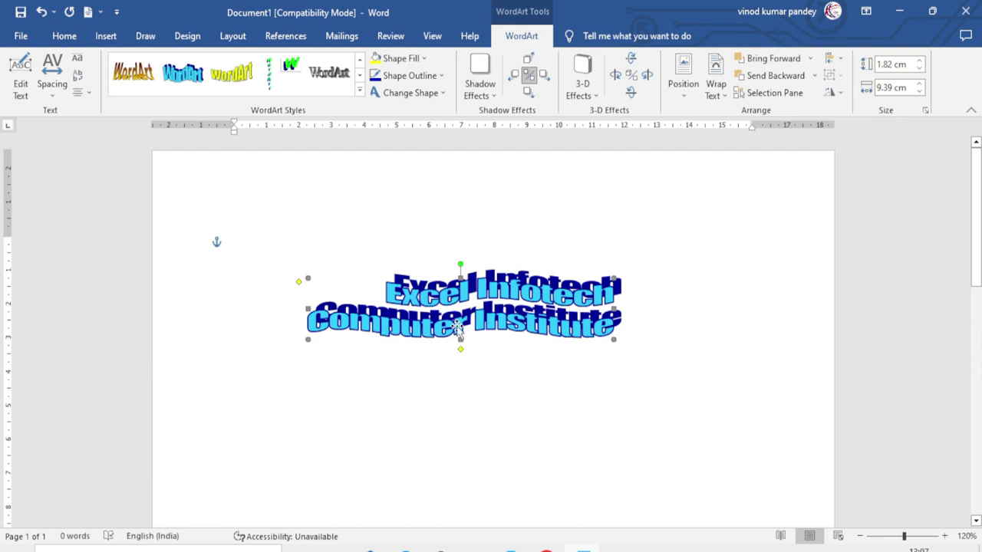
- Try Left, Center and Word Justify alignment on the two lines, ending on Left
click(81, 92)
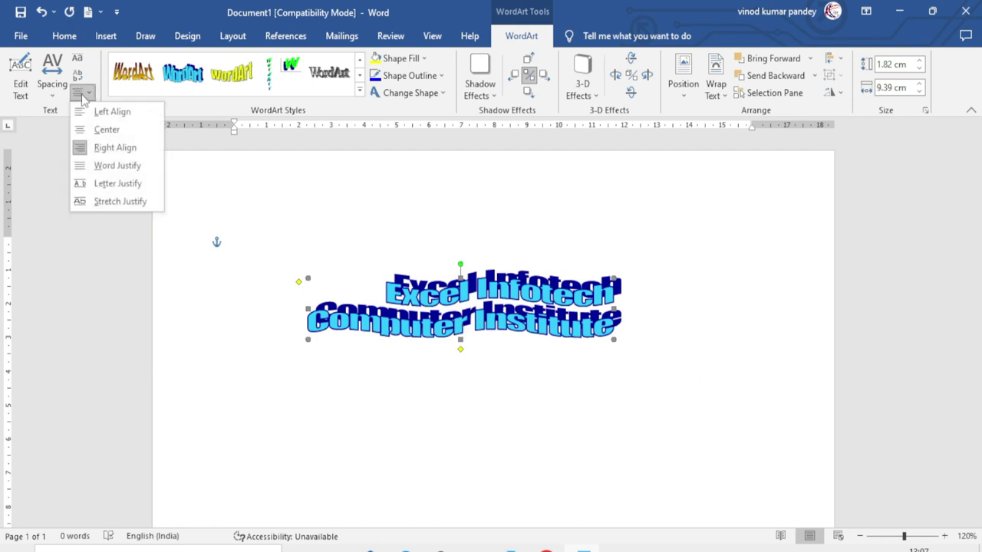
click(132, 114)
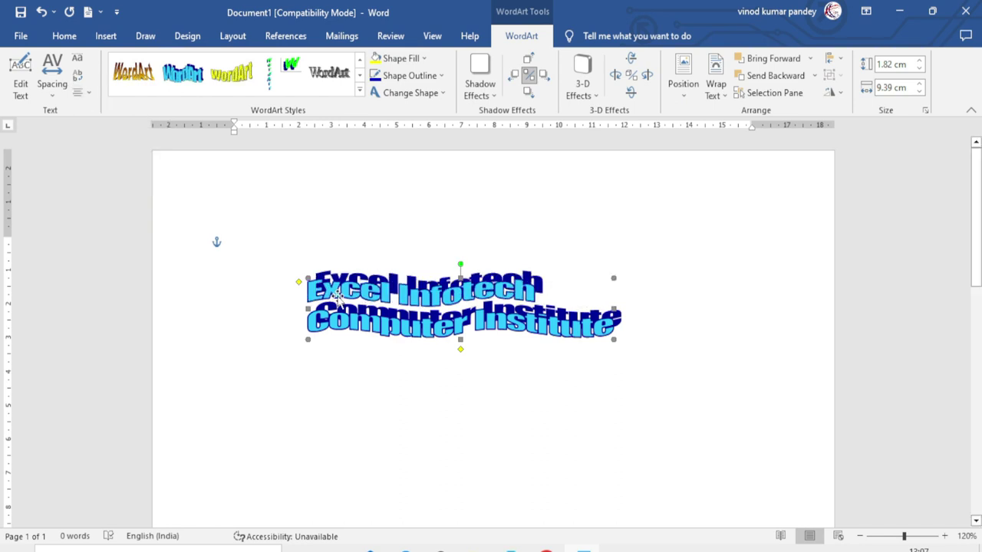
click(81, 92)
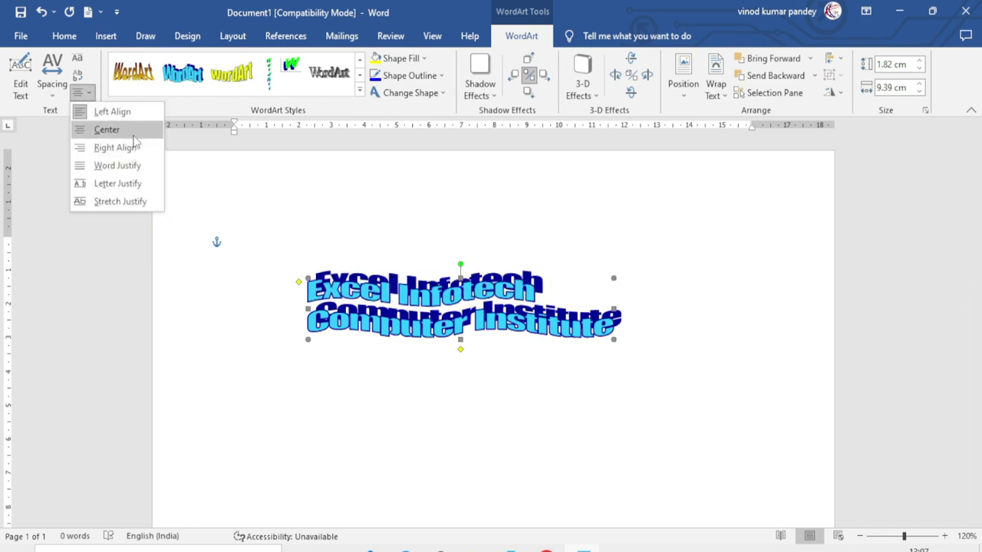
click(133, 135)
click(82, 92)
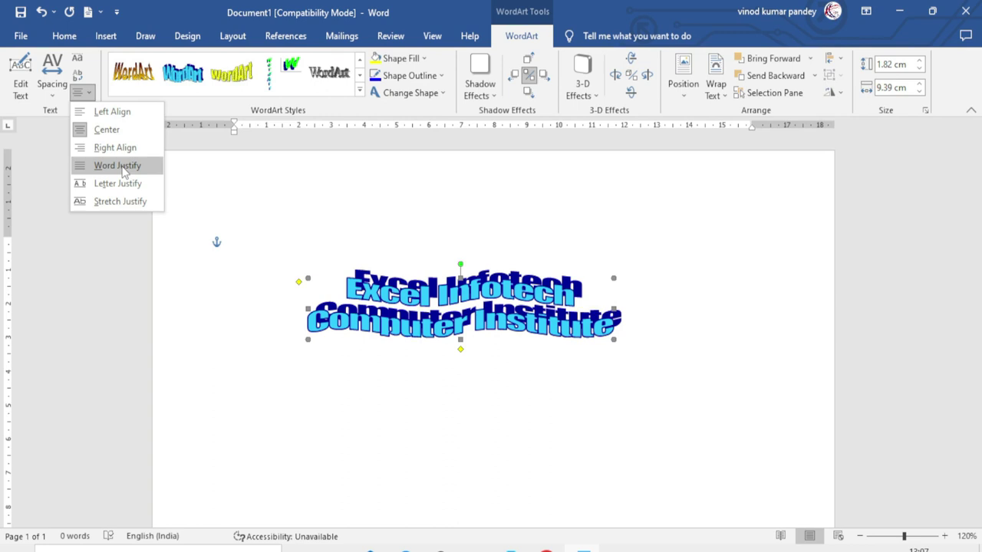
click(123, 170)
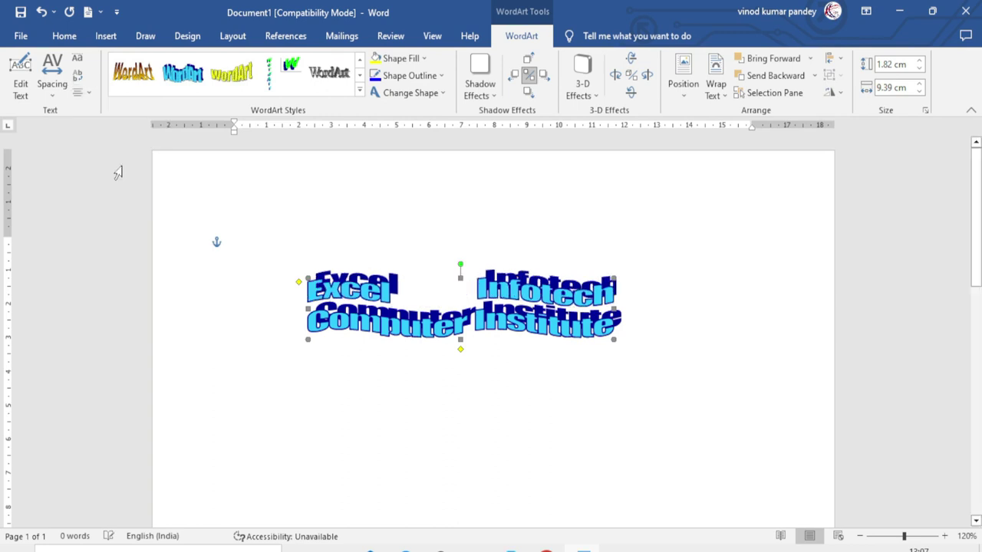
click(81, 92)
click(112, 113)
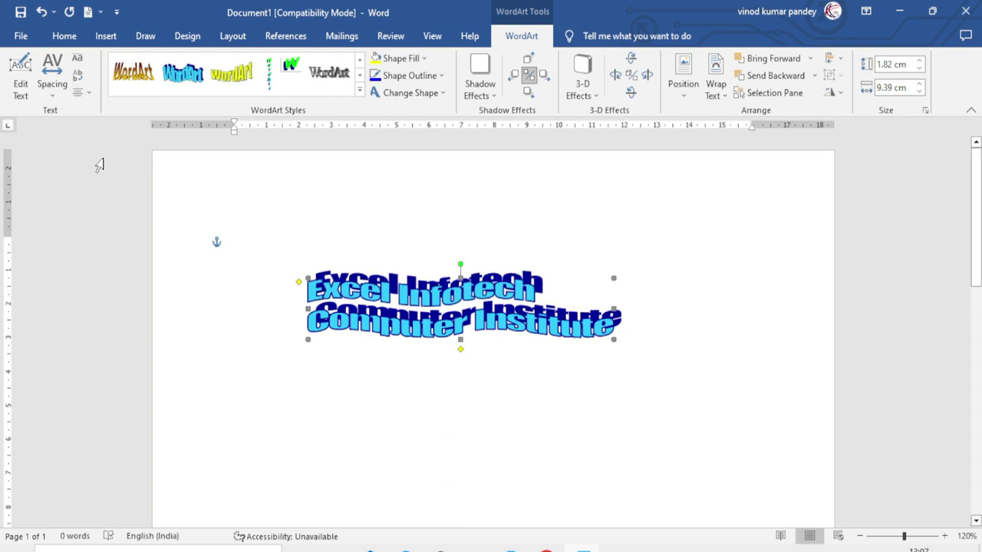
- Delete the 'Computer Institute' line so the WordArt reads only 'Excel Infotech'
click(22, 84)
drag(598, 317, 321, 307)
key(Delete)
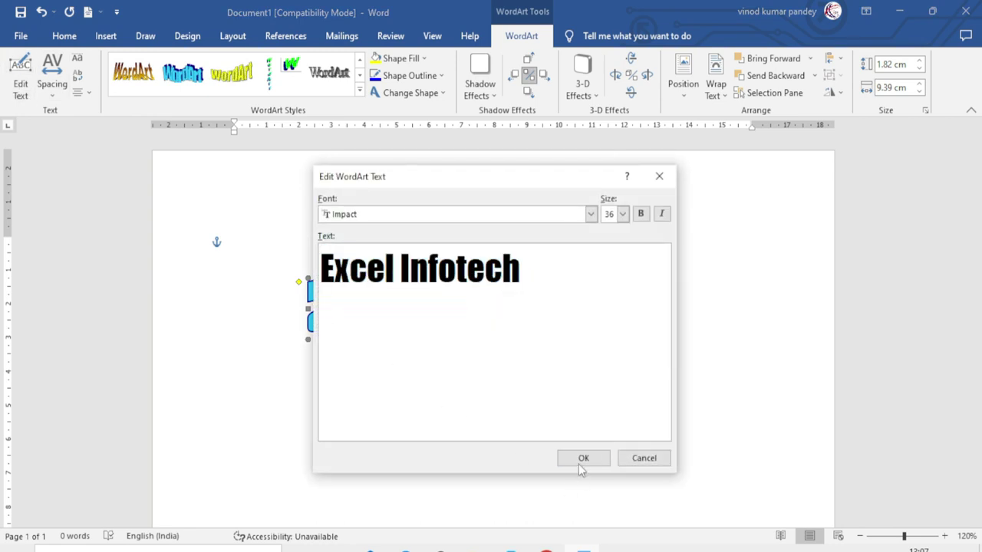
click(579, 461)
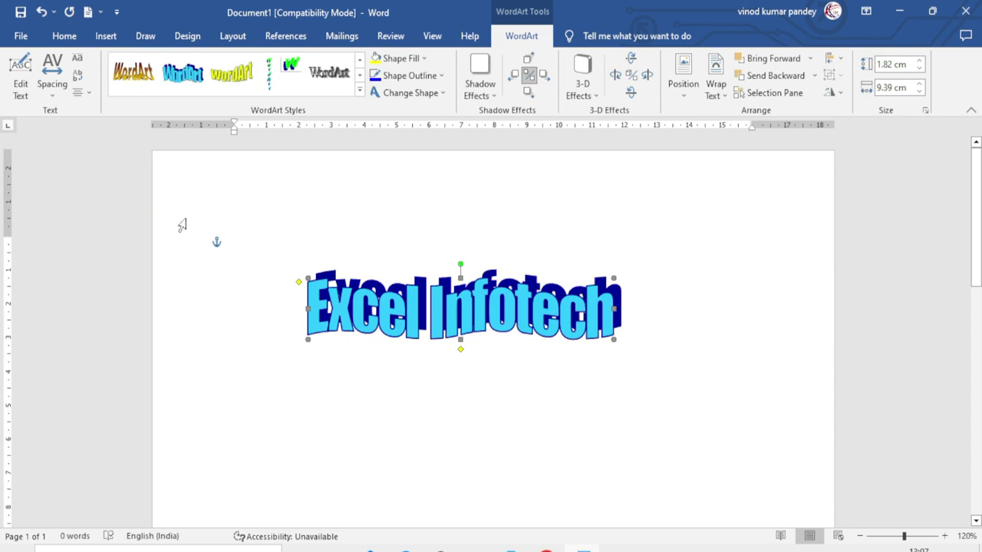
- Apply the orange 3-D WordArt style, then switch to the chrome-and-red 3-D style
click(360, 91)
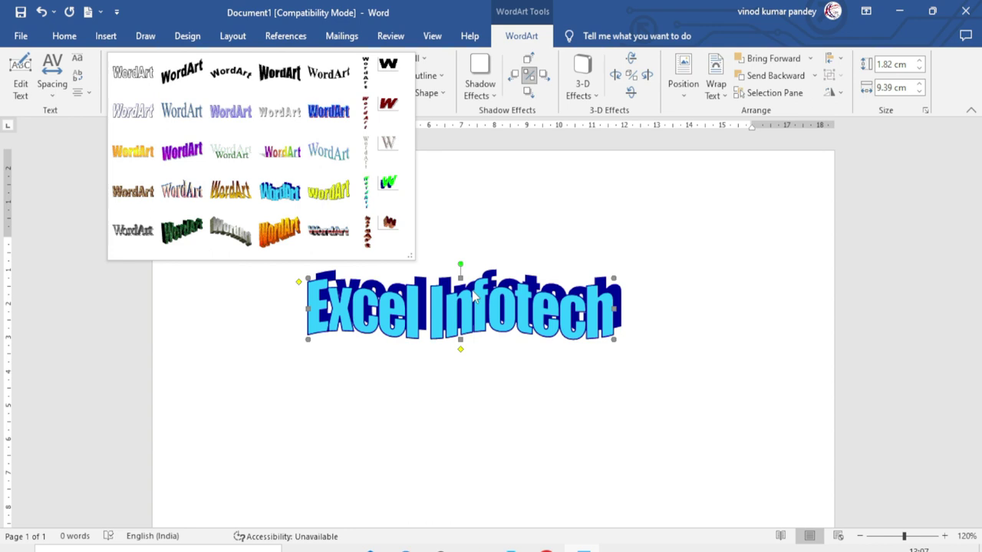
click(281, 238)
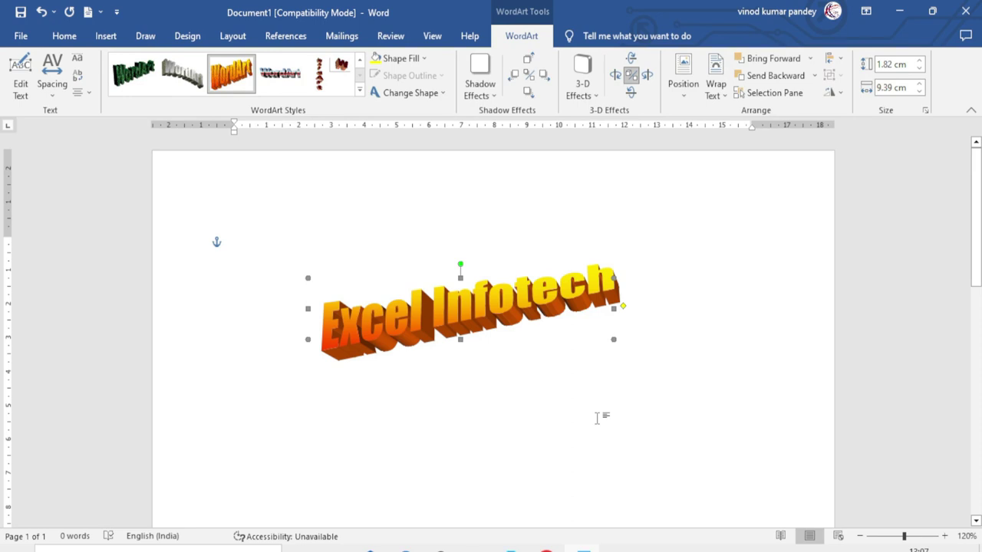
click(268, 76)
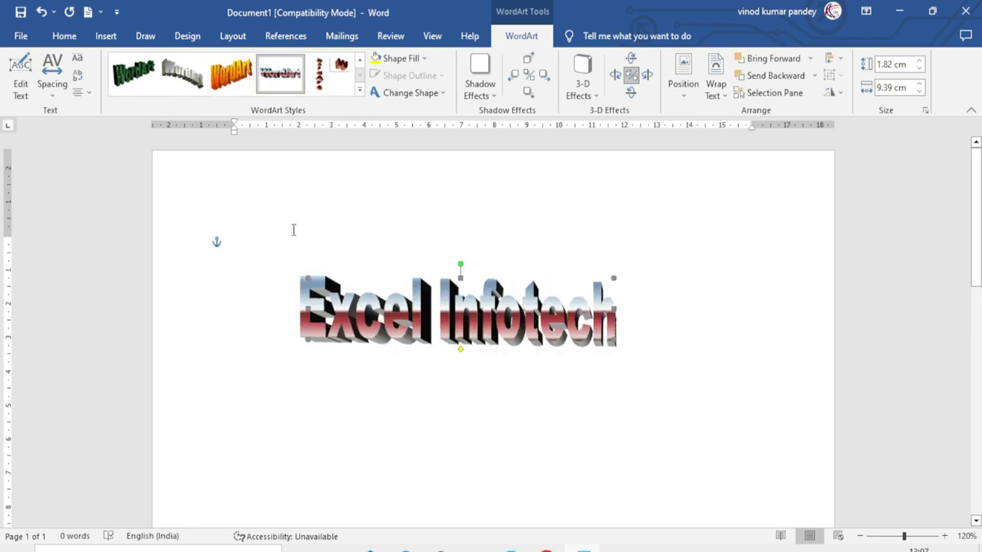
- Fill the text with dark gold, then with custom pink-red #F2749B (RGB 242, 116, 155)
click(424, 59)
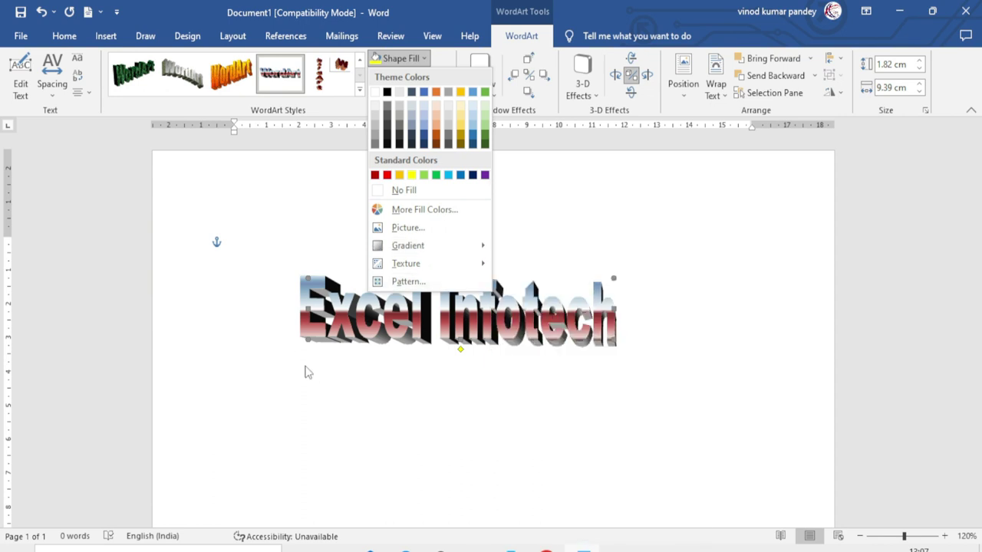
click(462, 132)
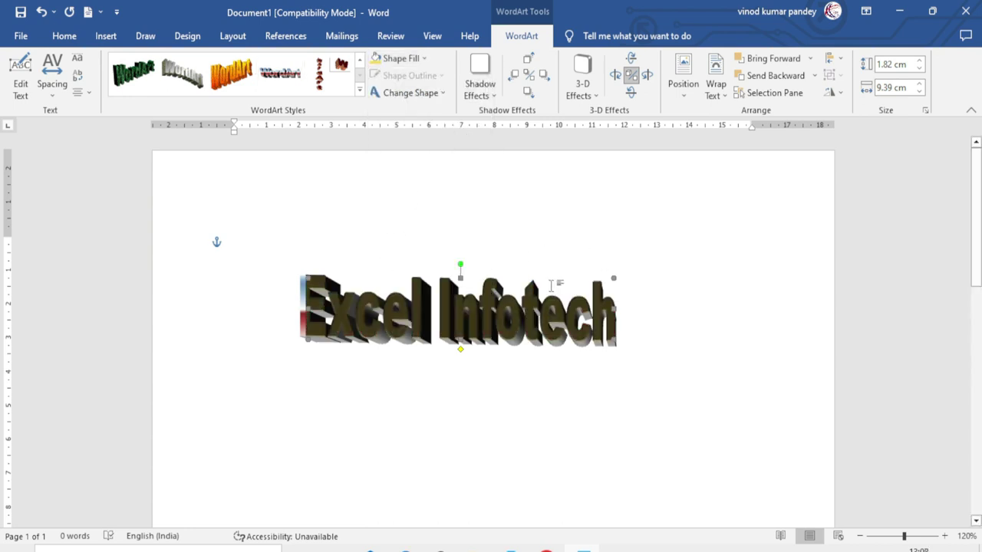
click(423, 59)
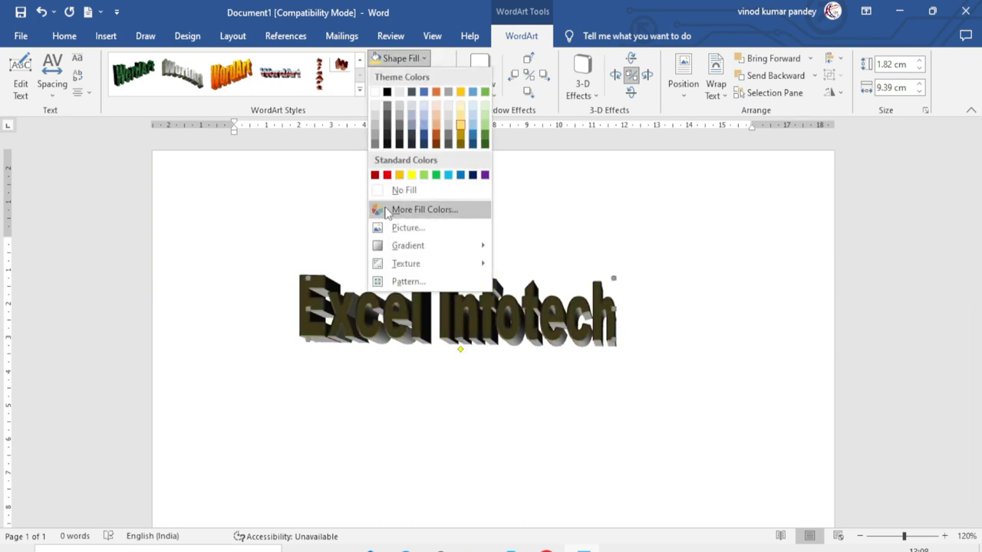
click(439, 212)
click(724, 204)
click(784, 204)
click(801, 213)
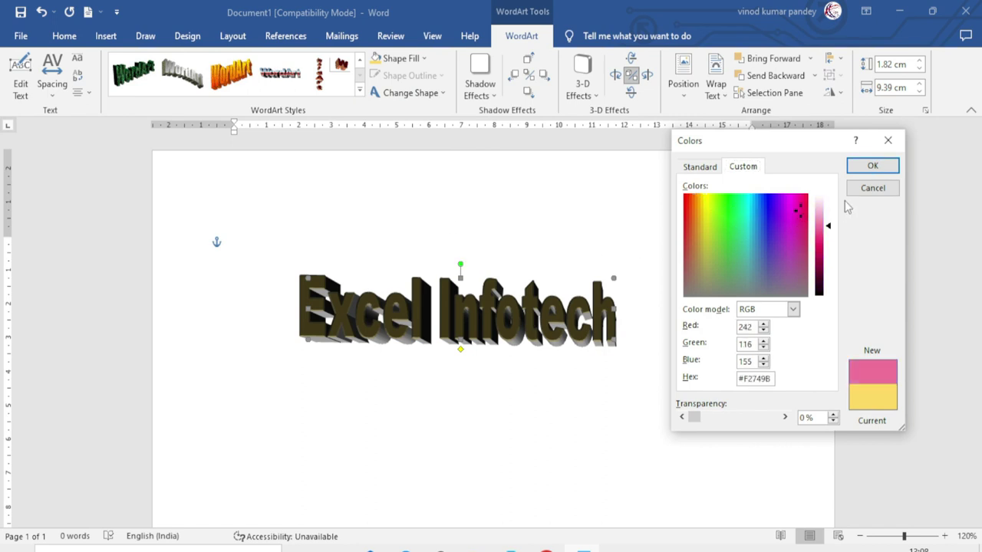
click(866, 165)
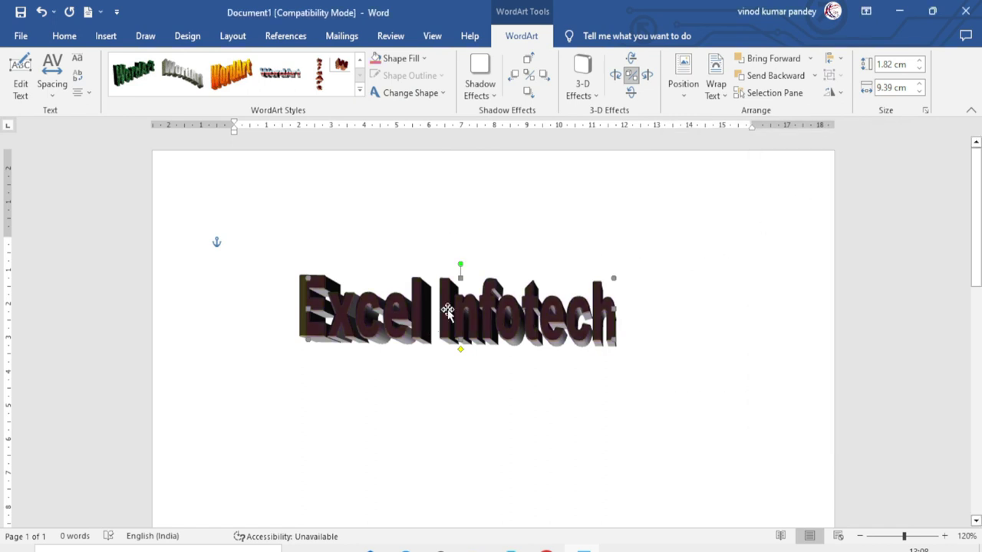
click(424, 58)
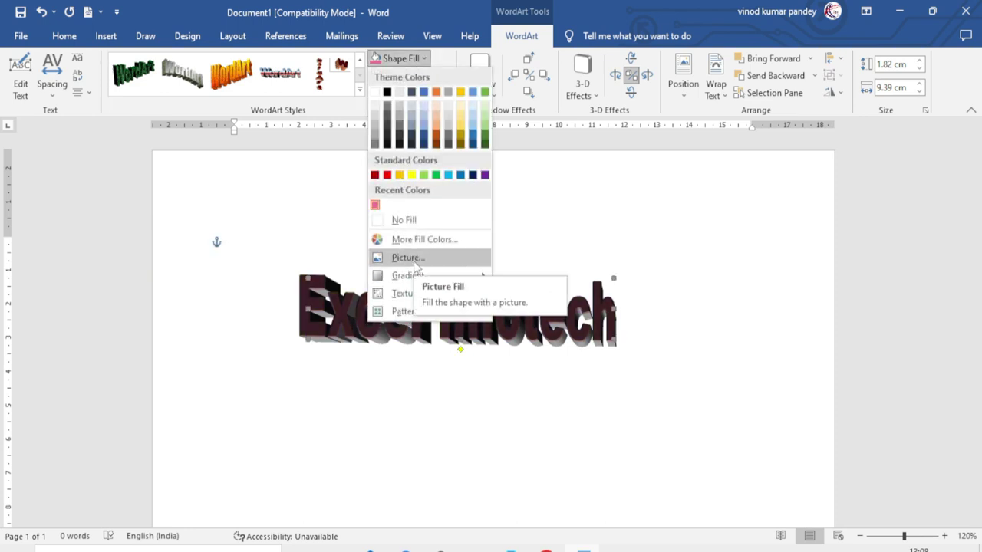
click(434, 337)
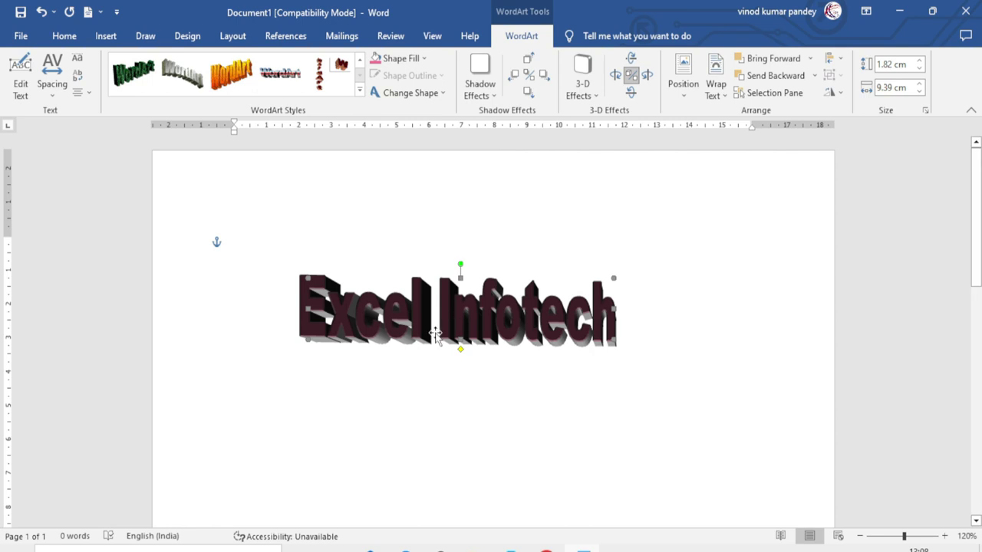
- Apply the blue arched style, enlarge the WordArt to 2.25 × 12.64 cm, and choose picture fill
click(359, 90)
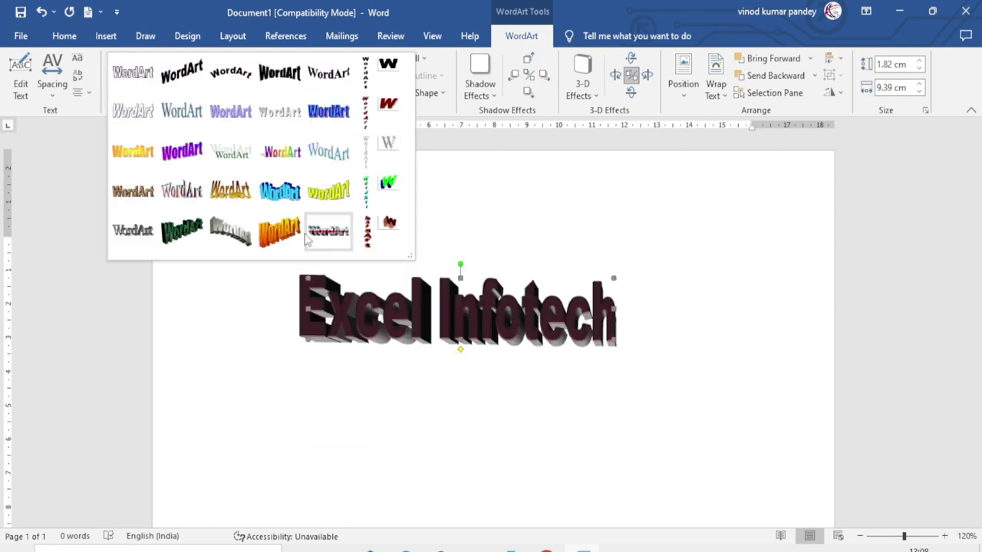
click(281, 190)
drag(614, 339, 720, 355)
drag(611, 315, 571, 345)
click(418, 59)
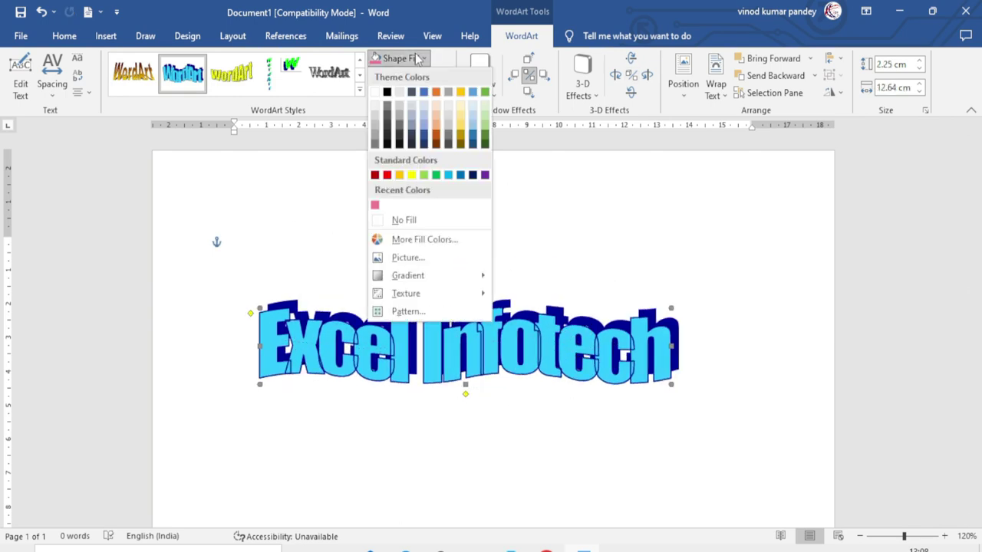
click(405, 262)
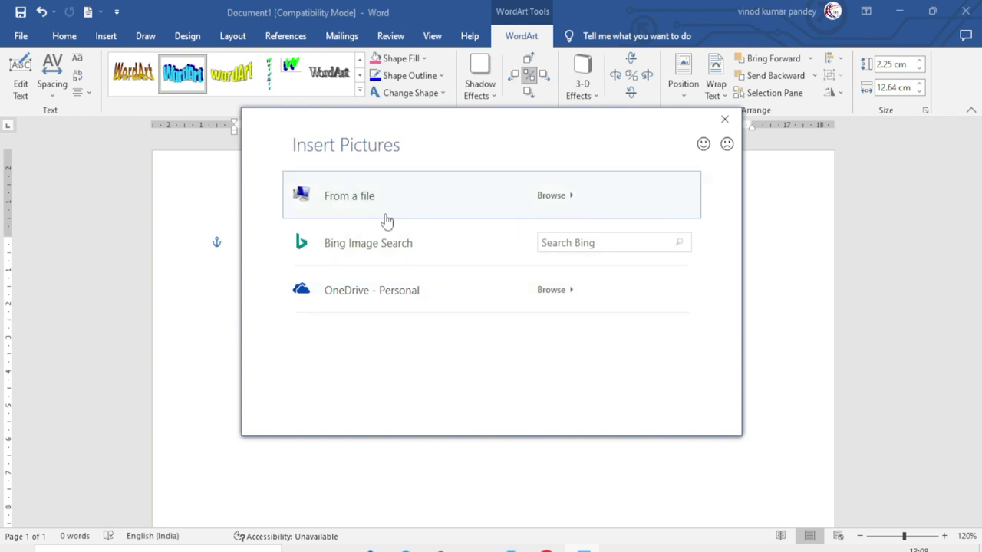
- Fill the WordArt with the elephants photo from Bing Image Search's Animals category
click(380, 250)
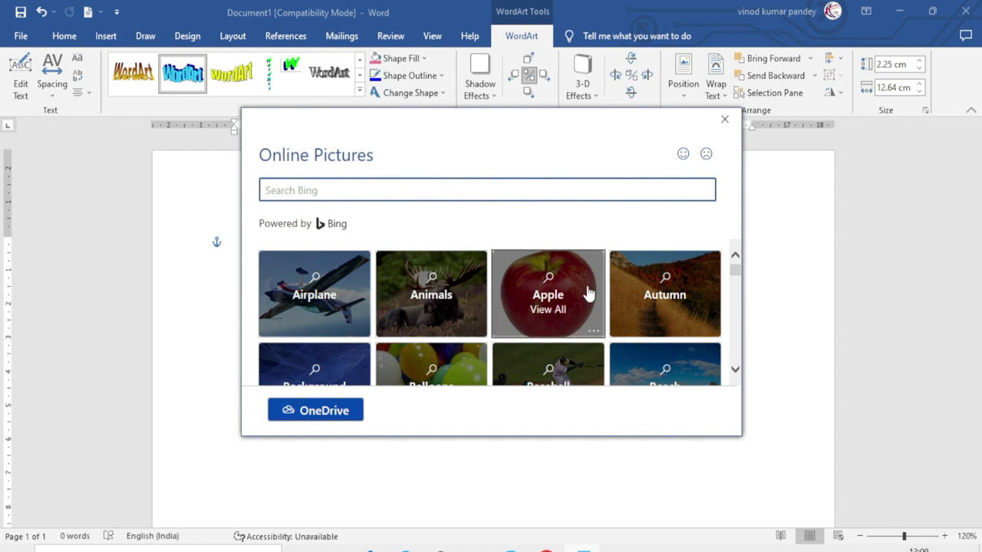
click(432, 289)
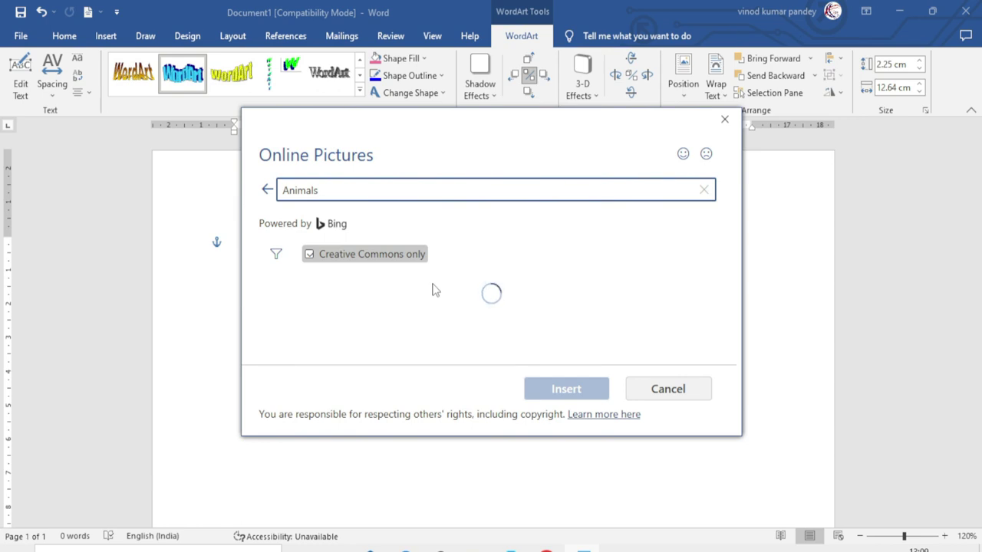
mouse_move(741, 435)
mouse_down()
mouse_move(792, 512)
mouse_move(810, 513)
mouse_up()
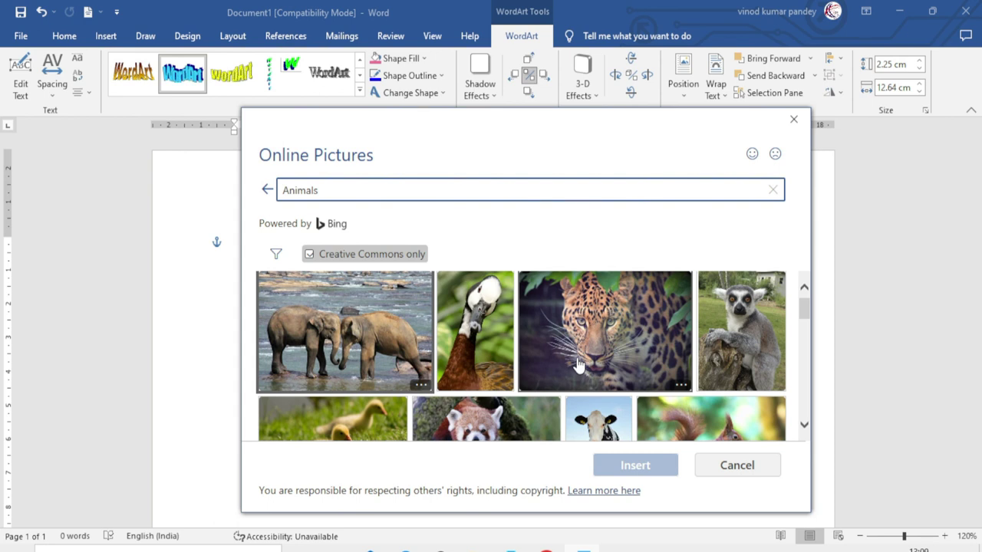
click(371, 339)
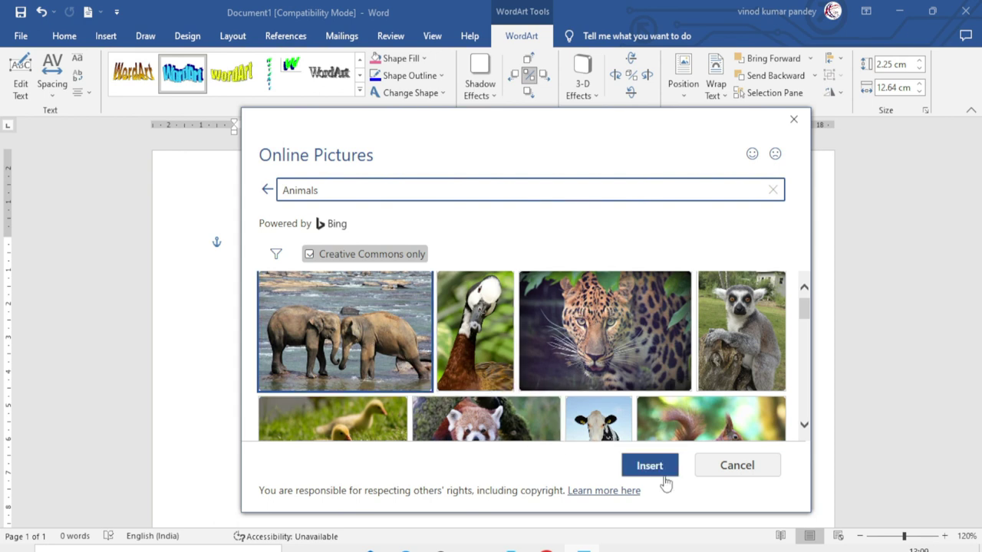
click(663, 474)
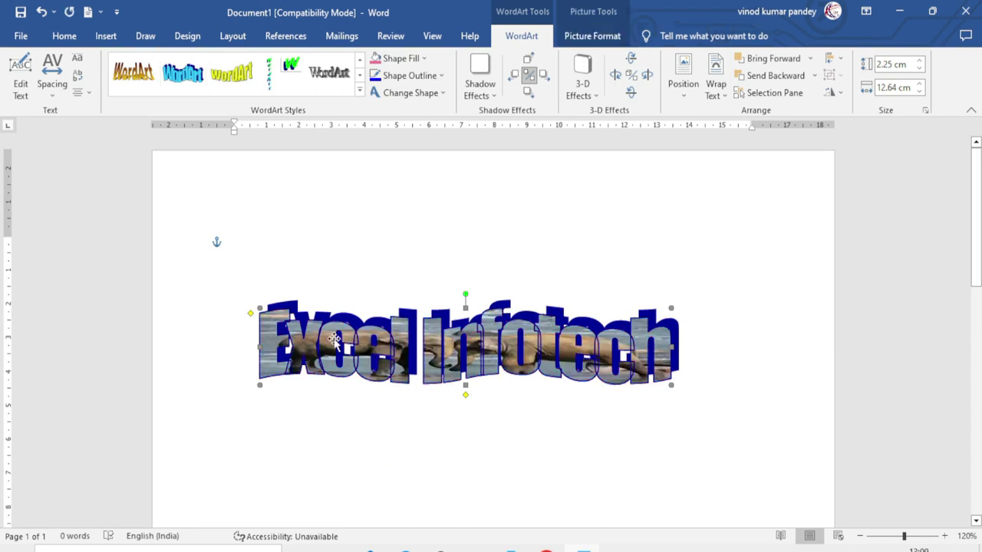
- Move the WordArt up and enlarge it to 4.96 × 15.58 cm
drag(510, 351, 510, 293)
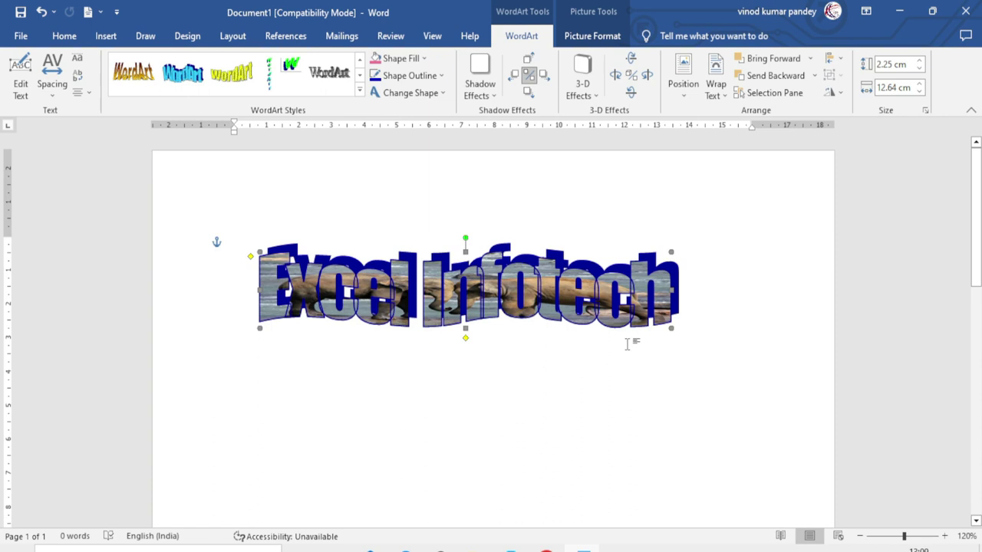
drag(671, 328, 766, 419)
mouse_move(649, 347)
mouse_down()
mouse_move(569, 342)
mouse_move(604, 345)
mouse_up()
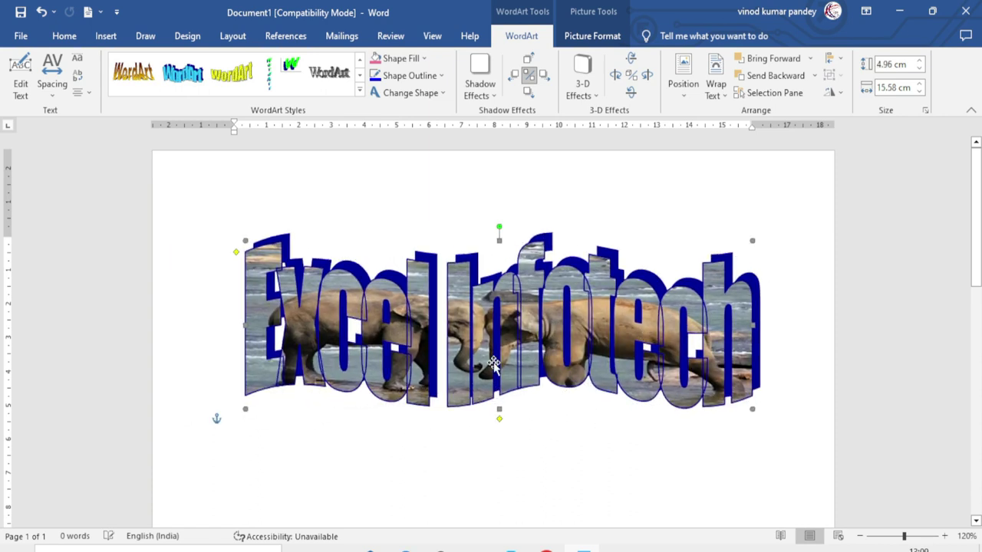
drag(753, 326, 785, 325)
drag(652, 330, 612, 328)
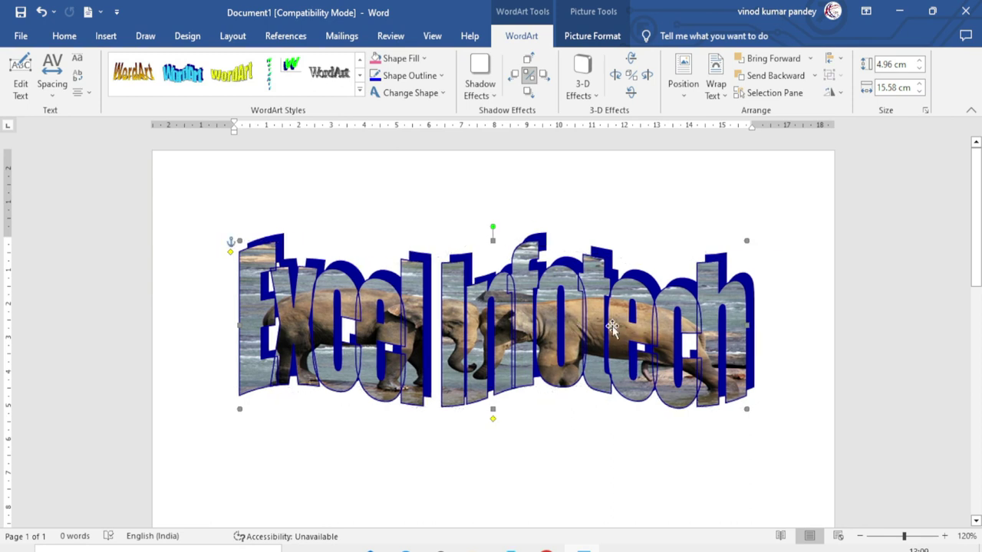
- Open the gradient fill settings and look through the Texture, Pattern and Picture fill options
click(398, 59)
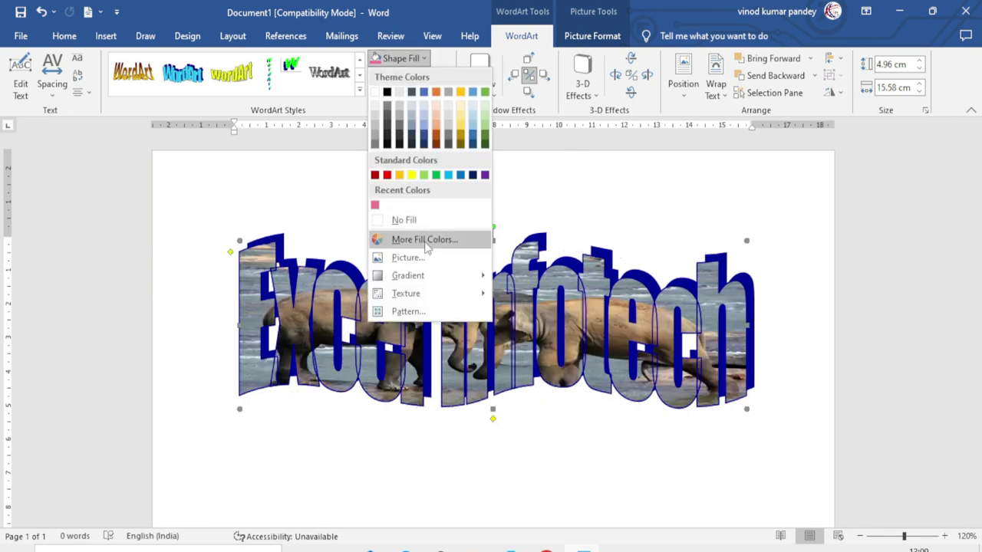
mouse_move(426, 283)
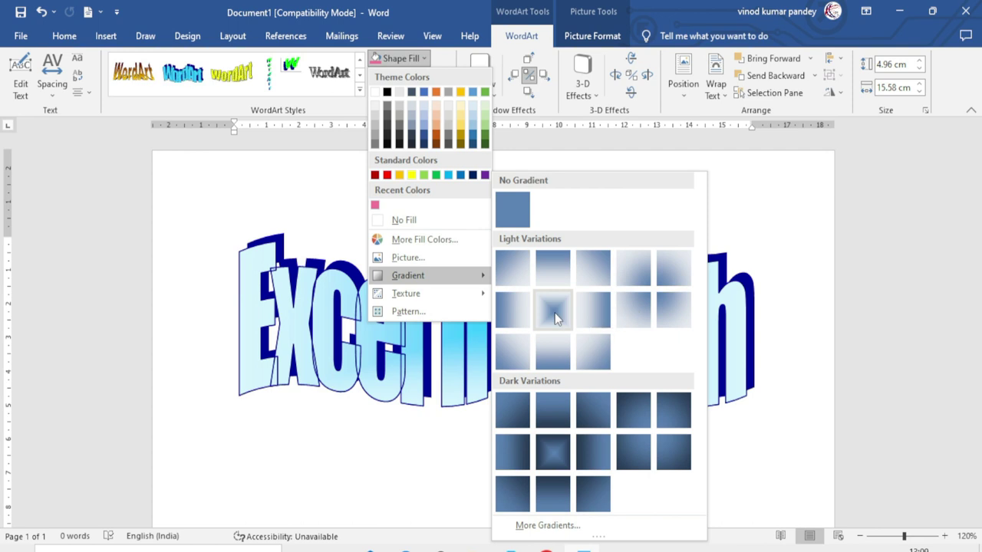
click(548, 526)
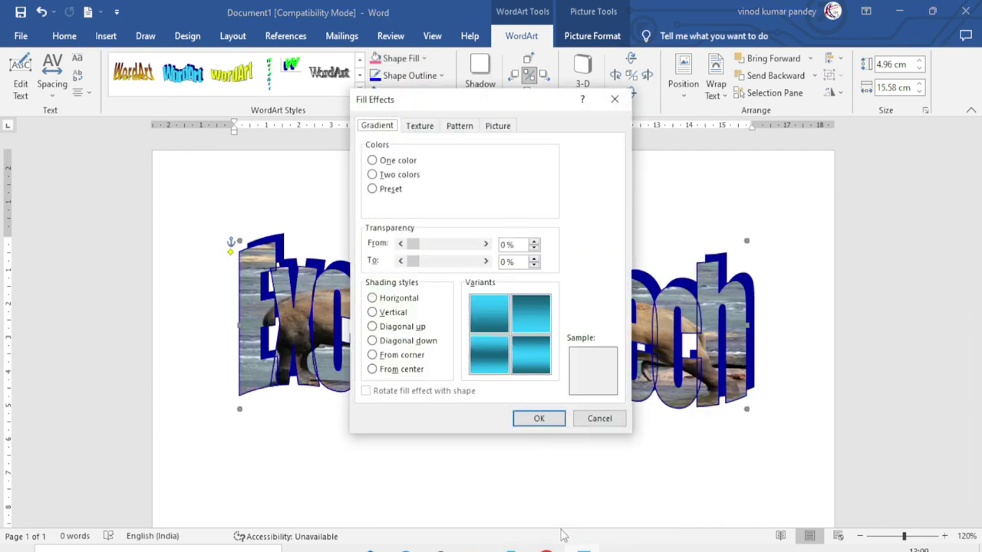
click(434, 130)
click(386, 130)
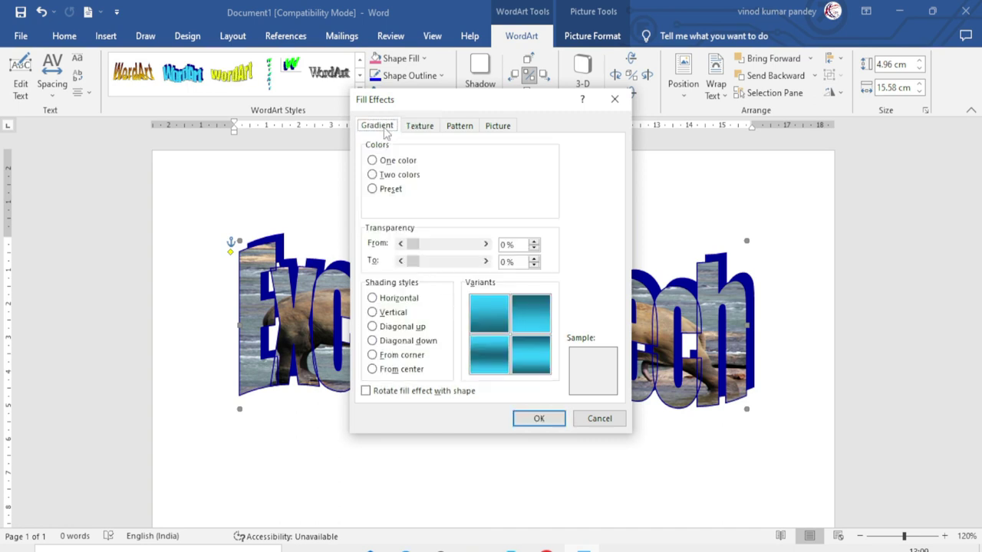
click(468, 132)
click(507, 130)
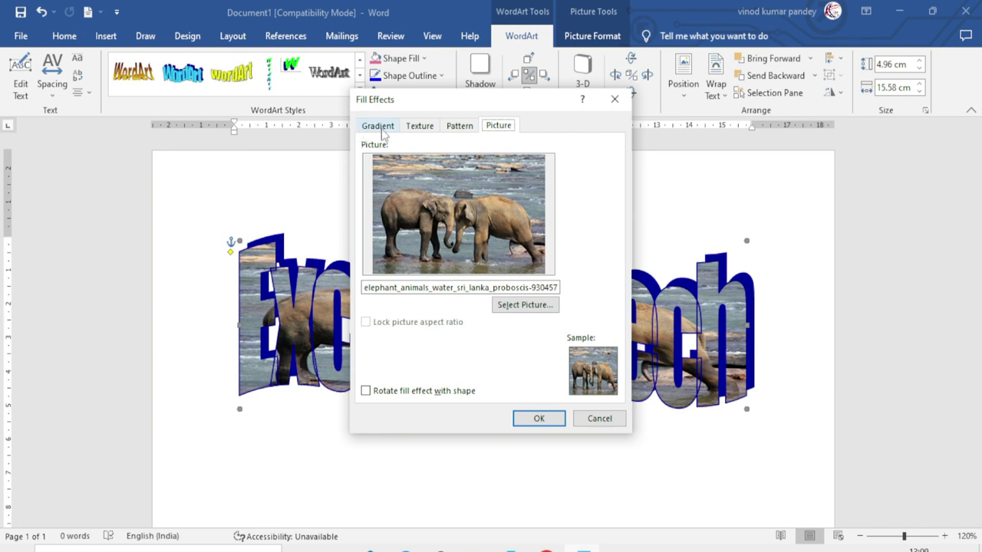
click(452, 127)
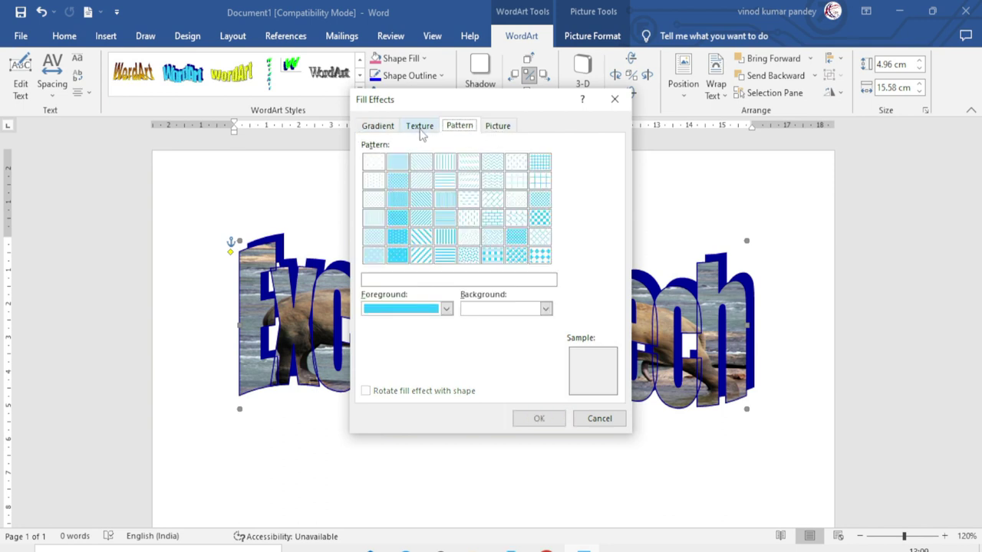
click(379, 128)
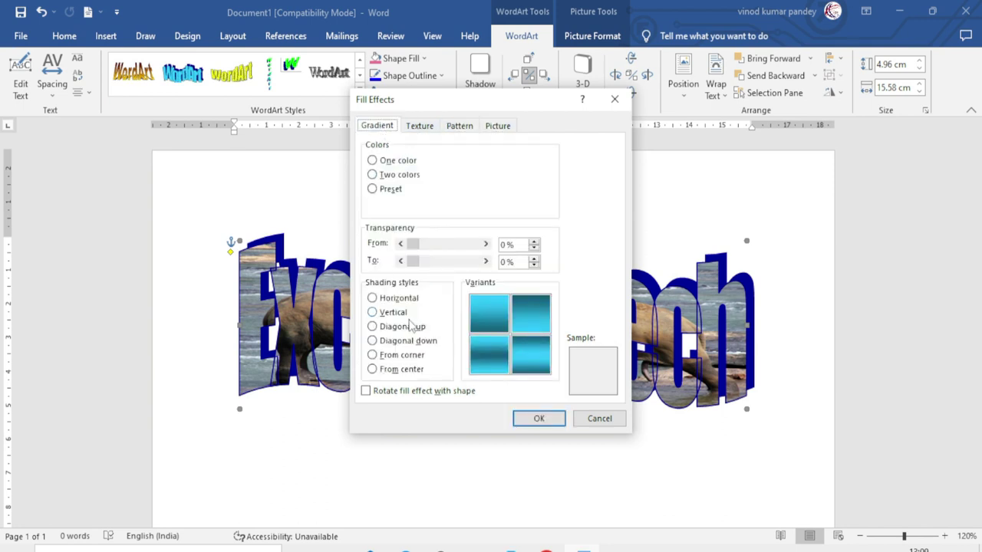
- Apply the Early Sunset preset gradient with vertical shading to the WordArt
click(373, 327)
click(373, 312)
click(372, 298)
click(373, 326)
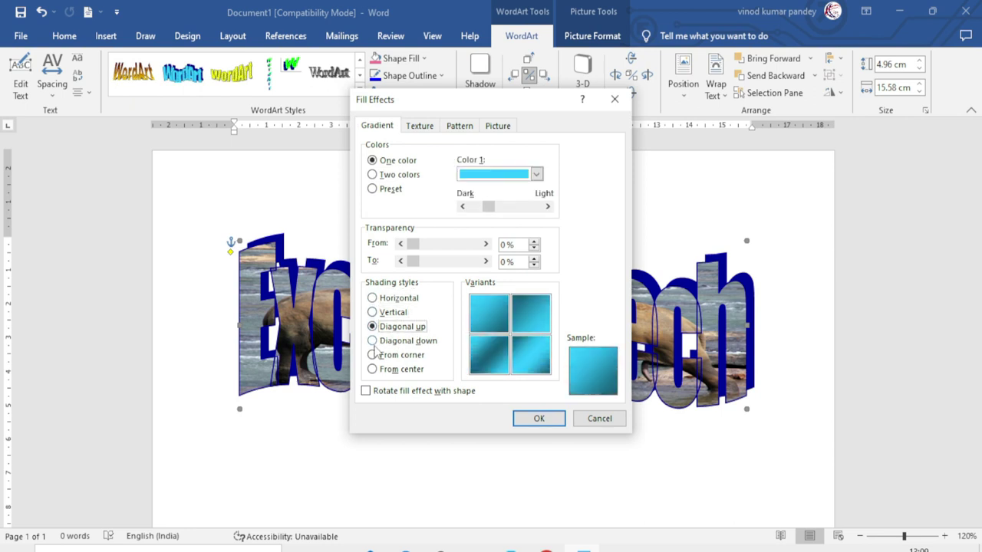
click(373, 176)
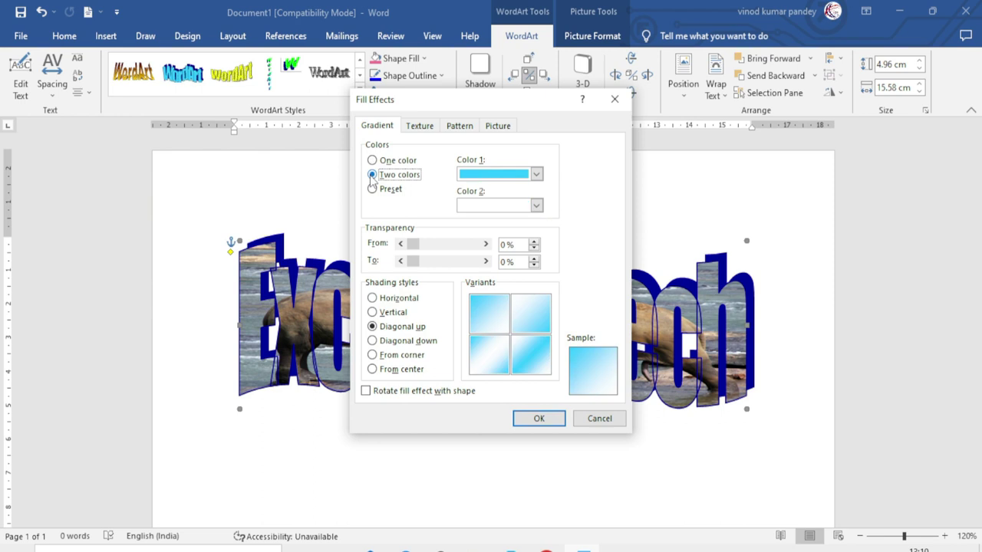
click(373, 189)
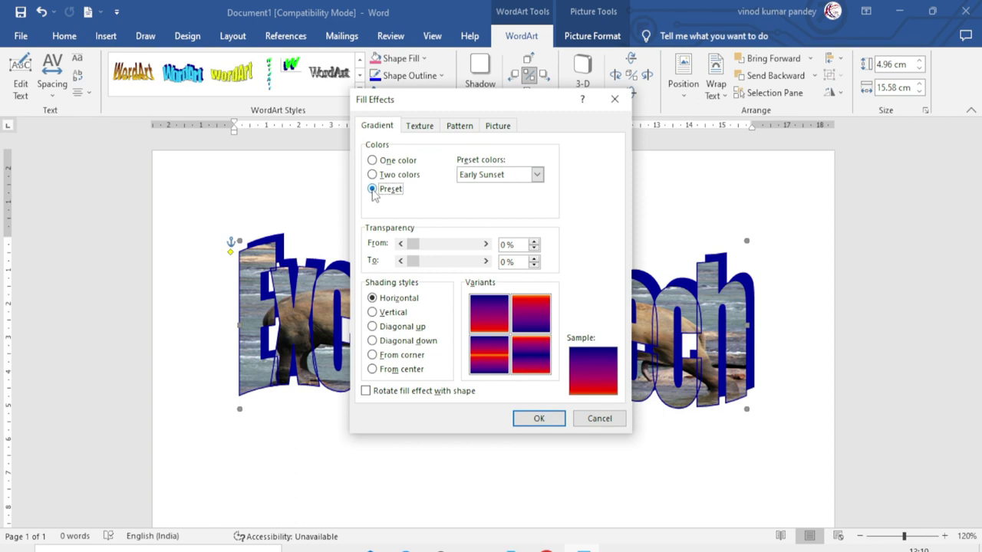
click(373, 313)
click(539, 418)
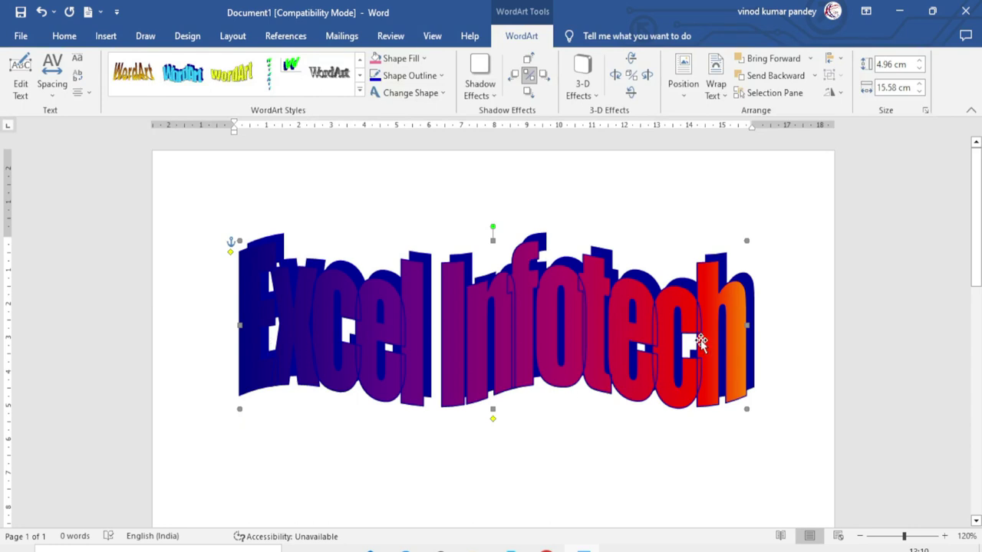
- Replace the Excel Infotech gradient fill with the purple-and-orange Trellis pattern
click(400, 58)
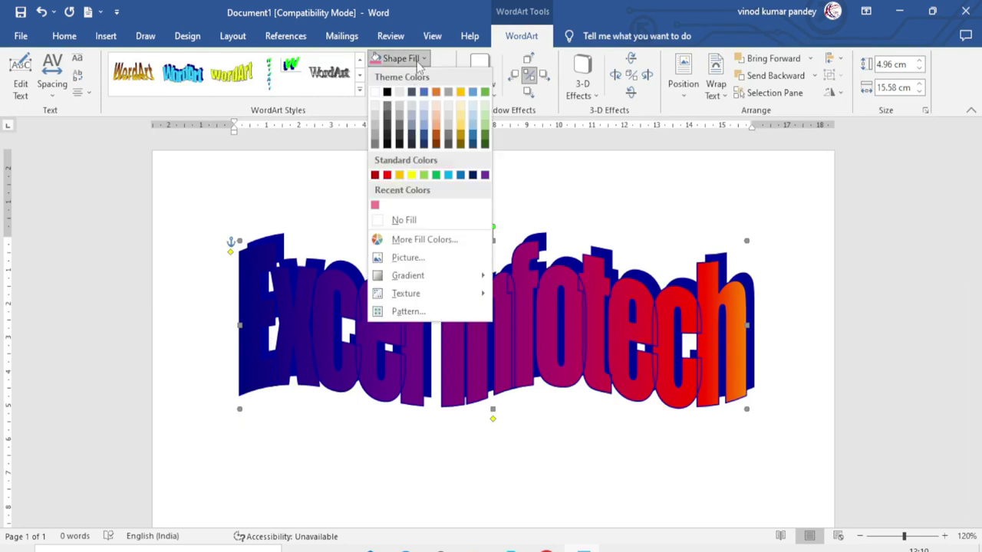
click(417, 311)
click(500, 238)
click(511, 240)
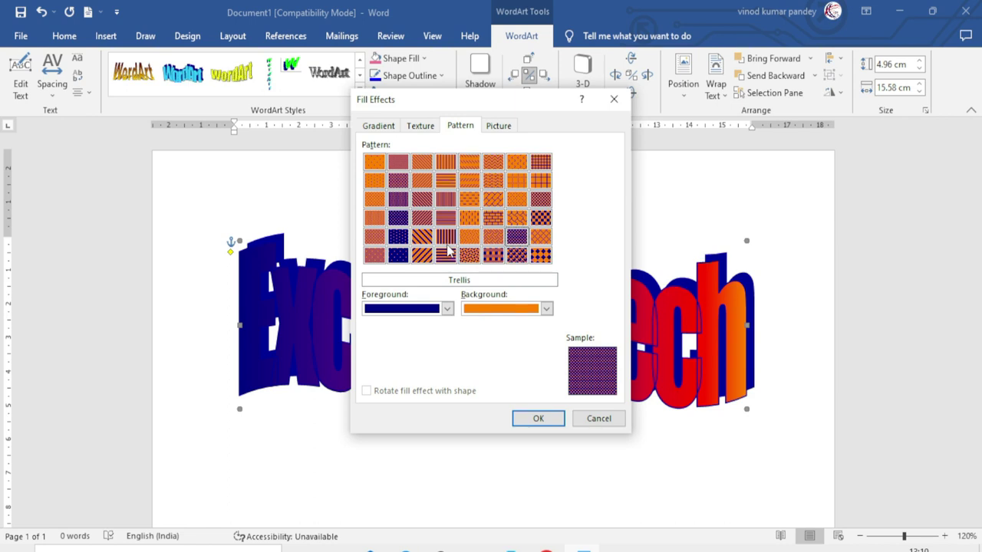
click(538, 419)
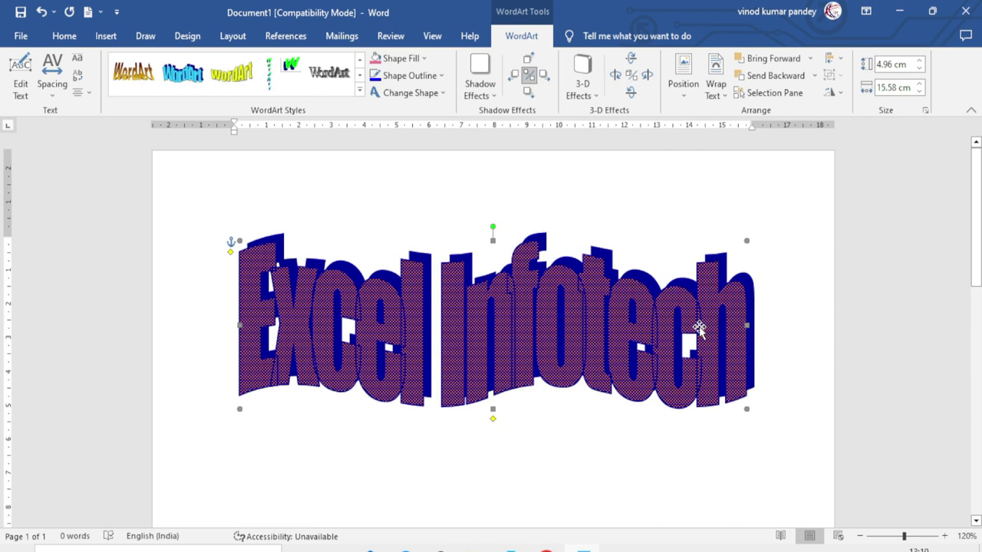
click(407, 59)
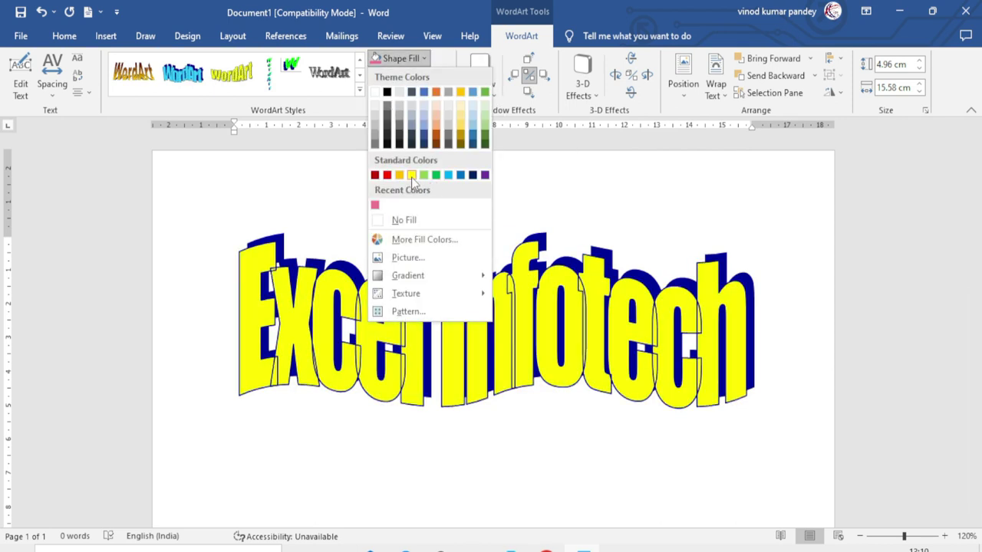
- Fill Excel Infotech with solid yellow and choose a custom dark blue outline colour
click(412, 176)
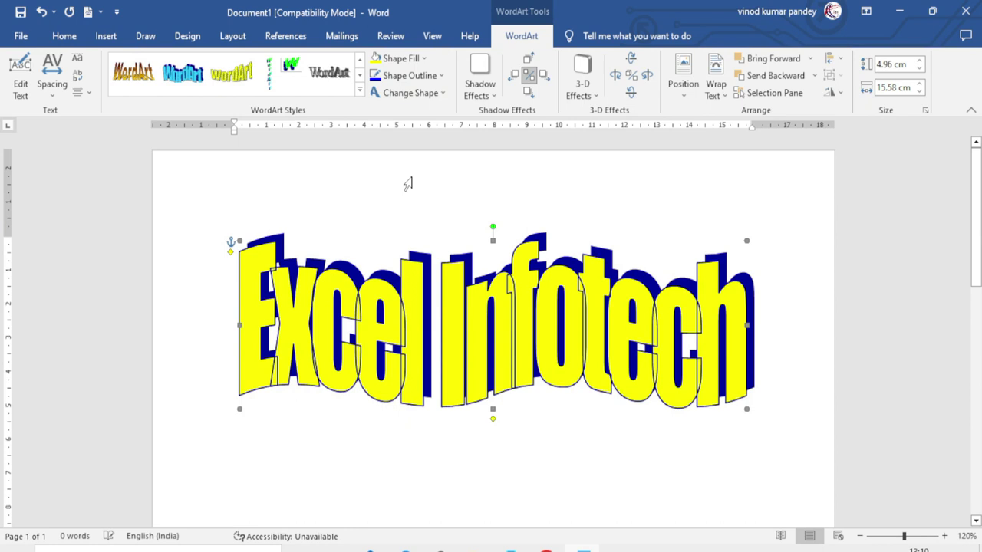
click(443, 77)
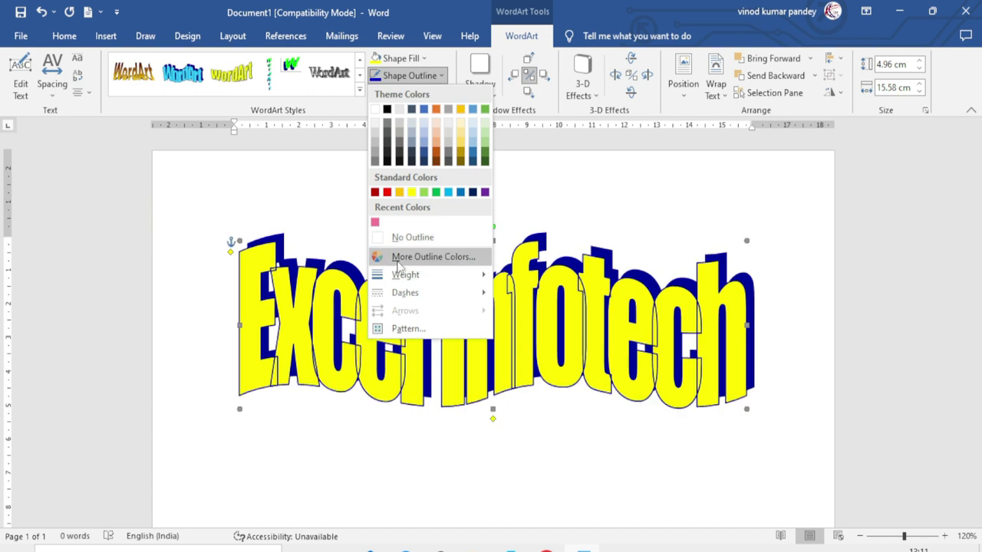
click(449, 258)
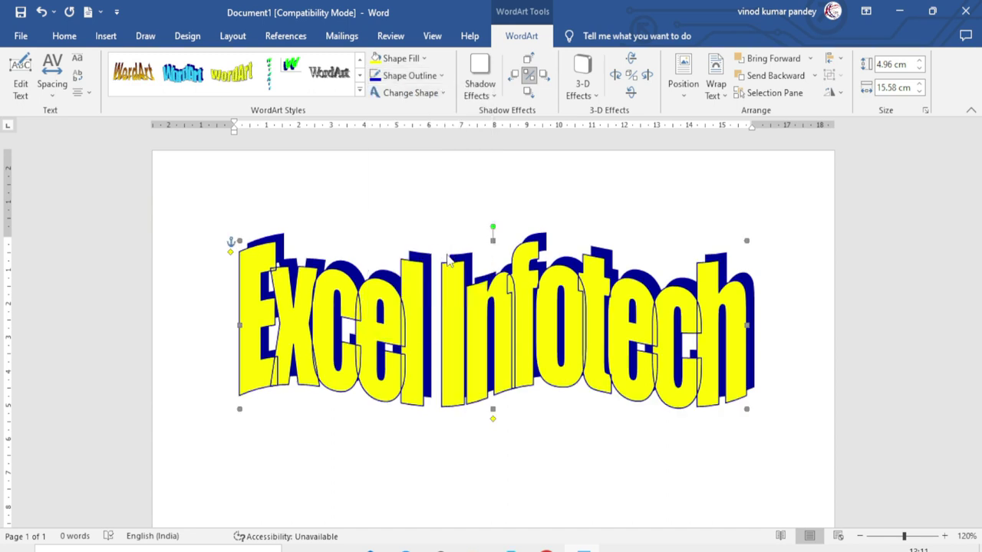
click(733, 267)
click(738, 237)
click(739, 201)
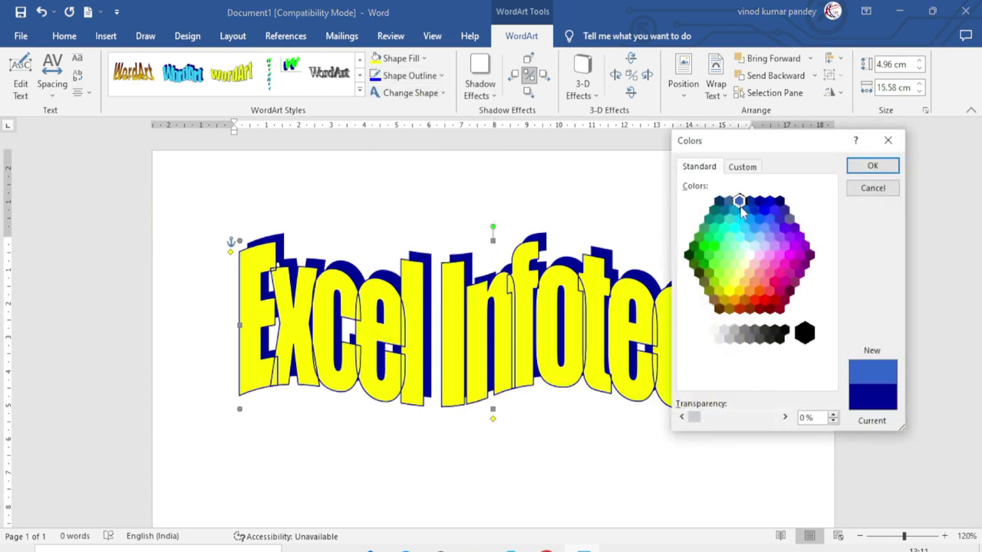
click(872, 165)
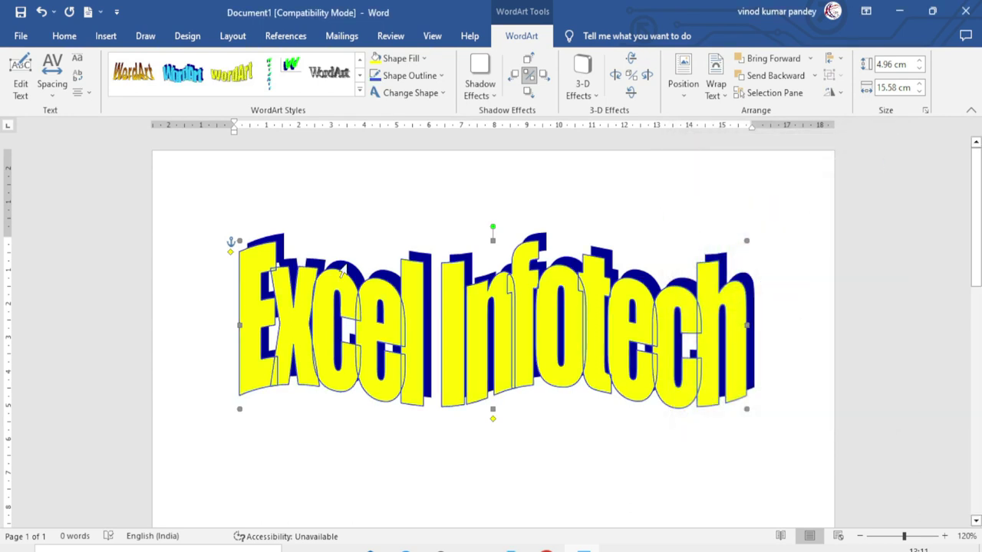
click(415, 75)
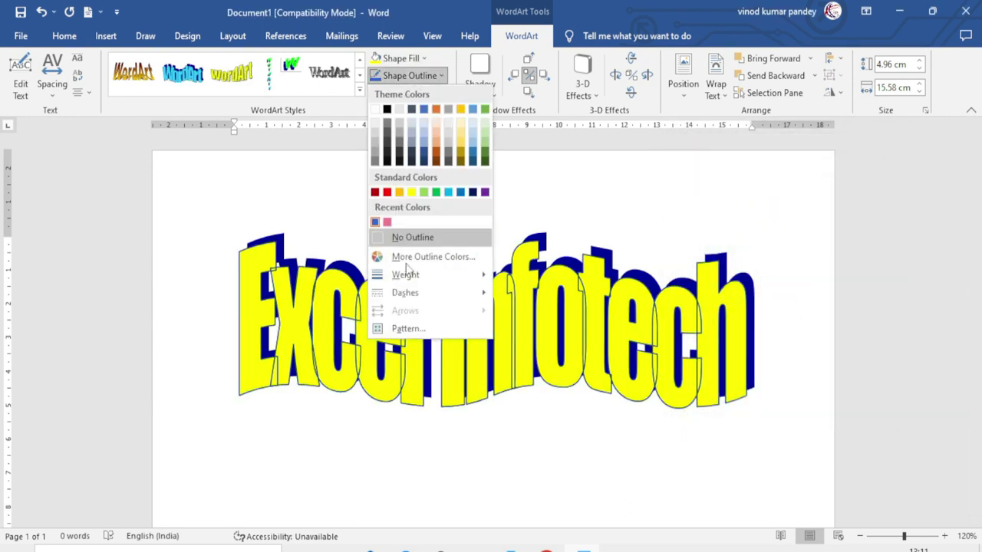
- Apply the Diagonal stripes: Wide upward line pattern to the Excel Infotech outline
mouse_move(409, 290)
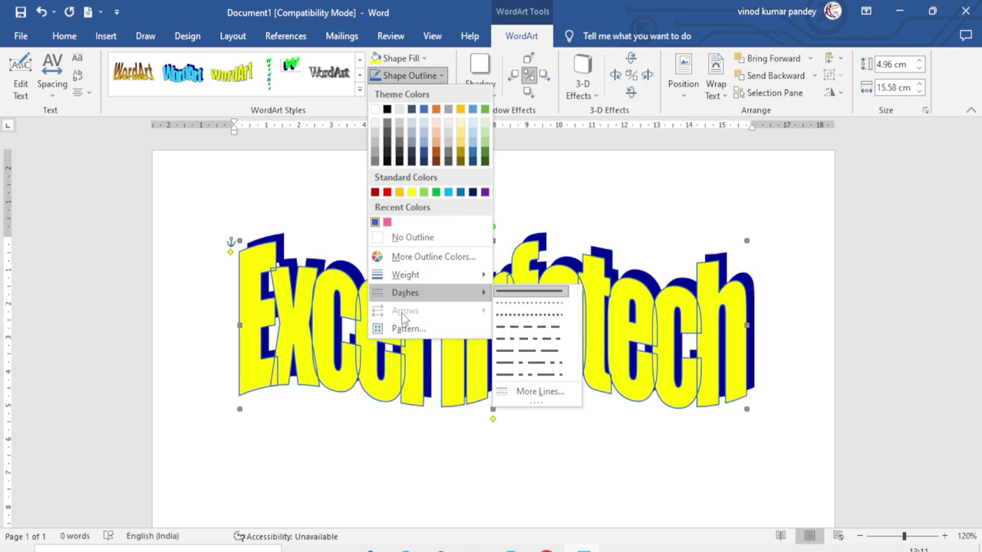
click(406, 329)
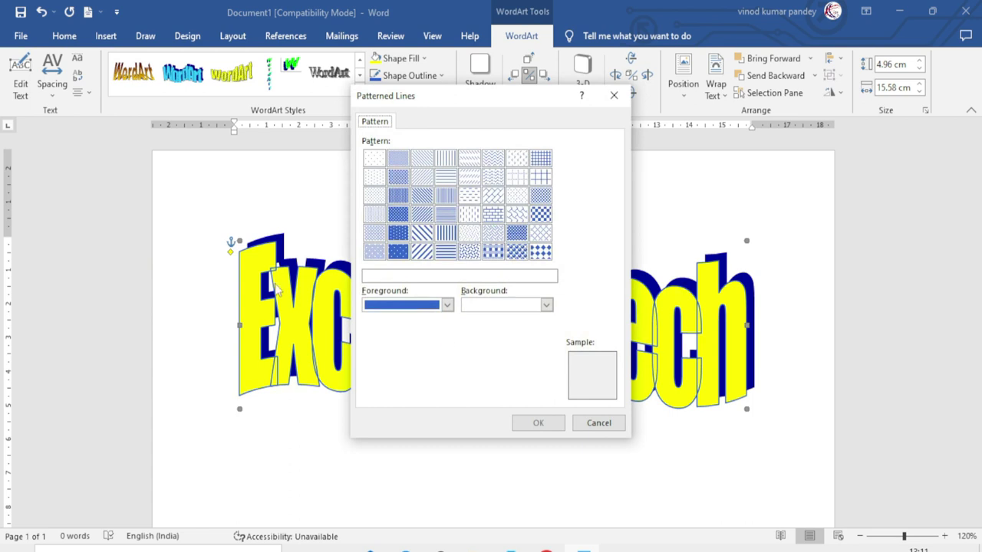
click(421, 253)
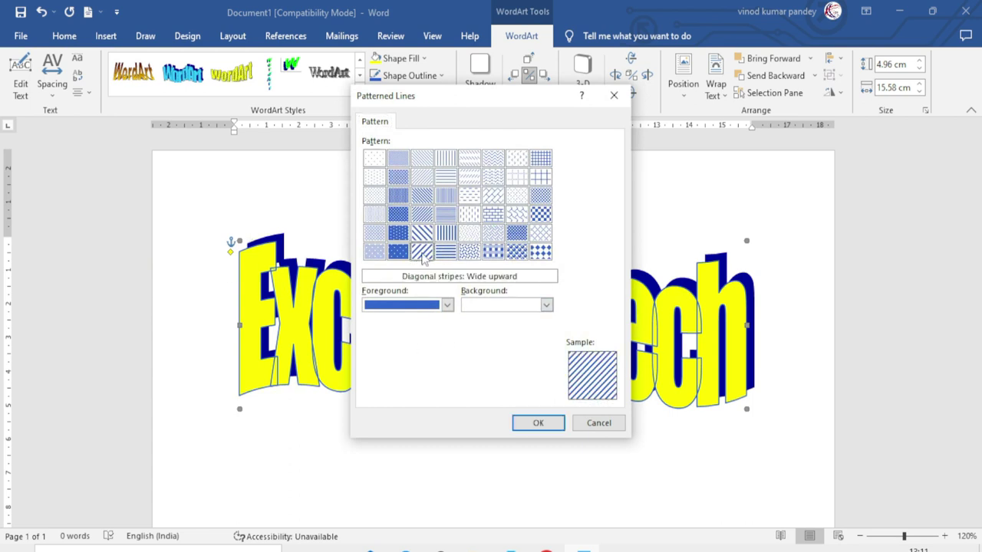
click(533, 423)
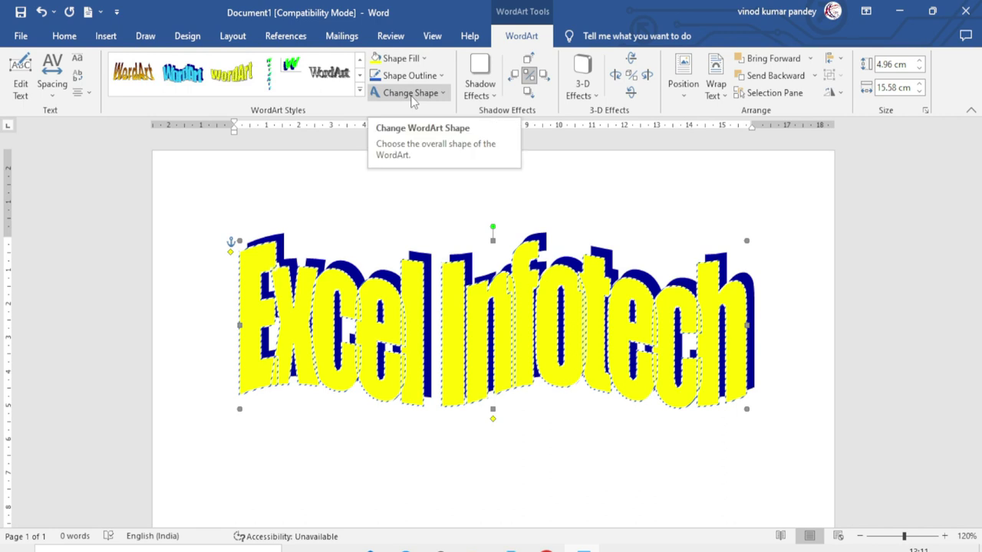
- Warp Excel Infotech into the Arch Down shape and expand the WordArt Styles gallery
click(441, 93)
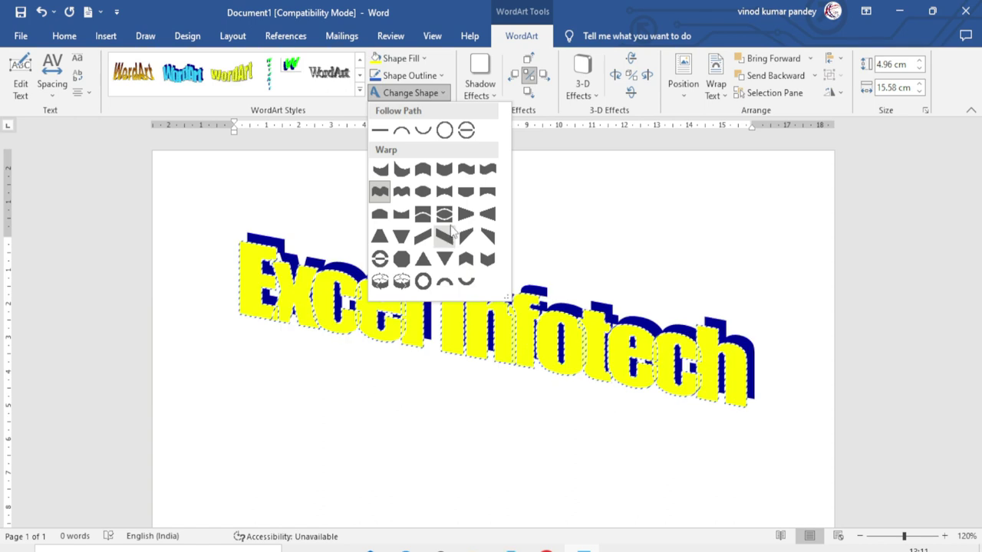
click(419, 134)
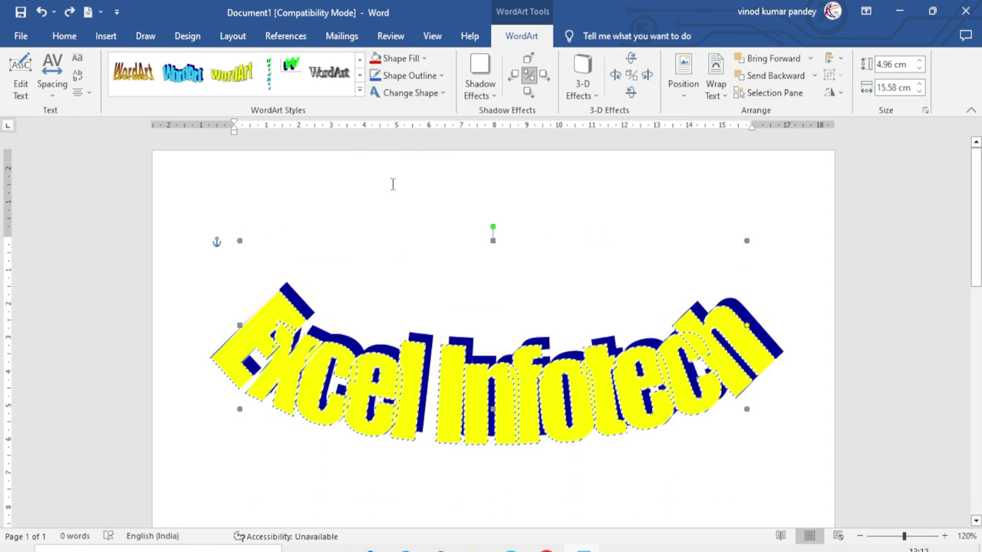
click(482, 92)
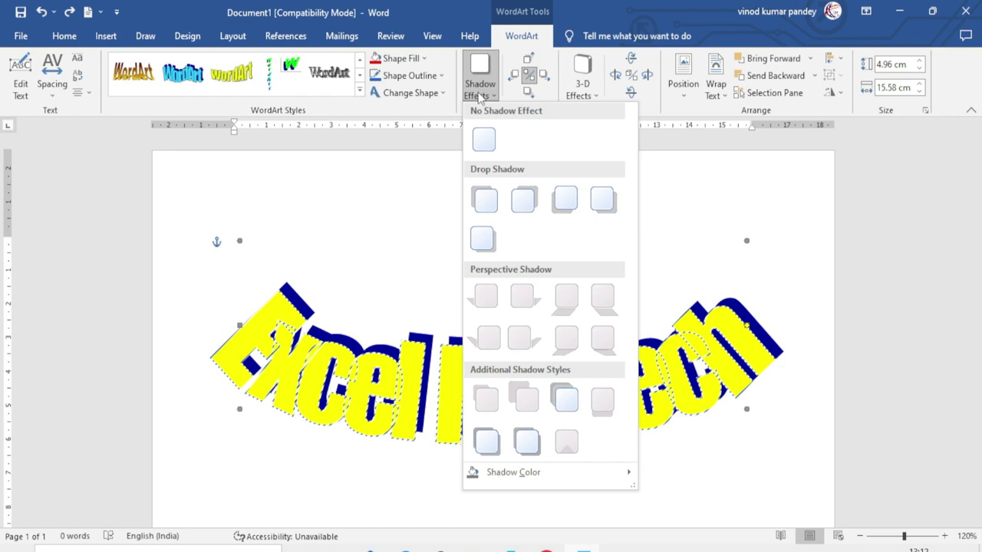
click(352, 240)
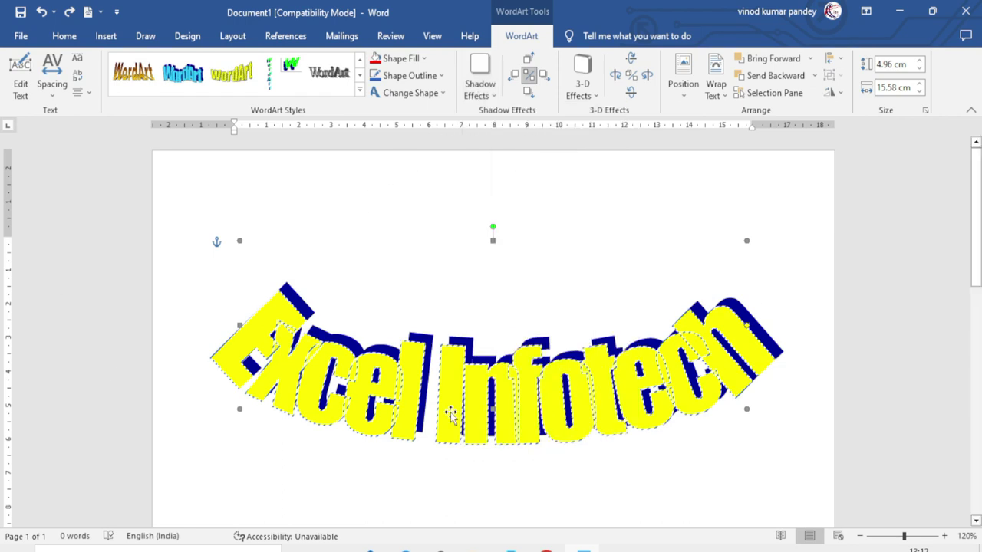
click(359, 90)
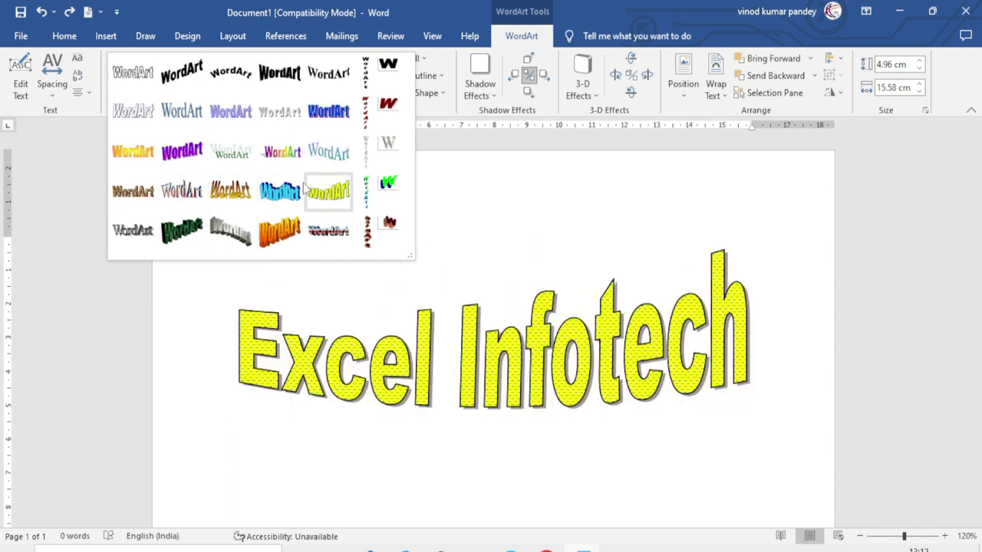
- Apply a light blue WordArt style, widen it to about 12.31 cm, and move it down-left
click(329, 190)
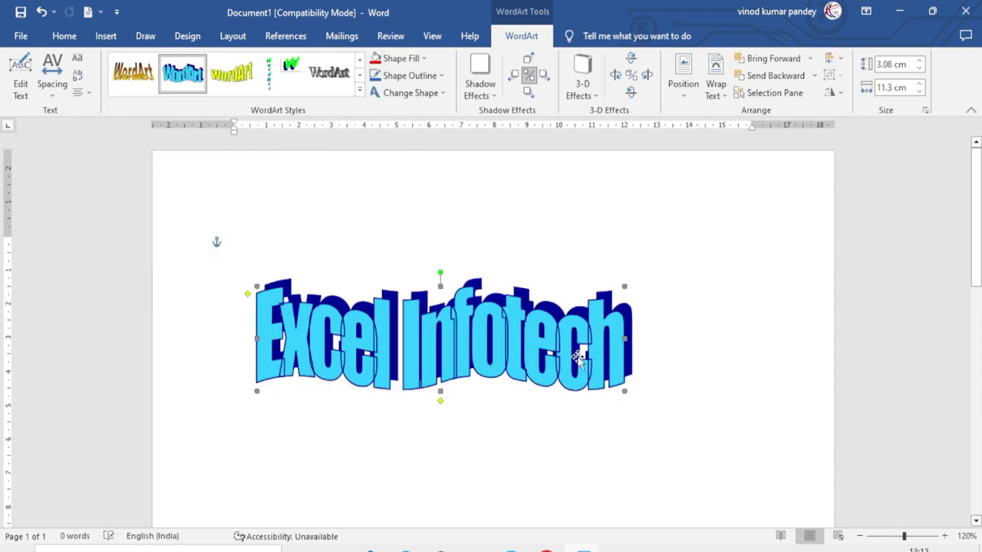
drag(625, 343, 657, 332)
drag(539, 321, 511, 356)
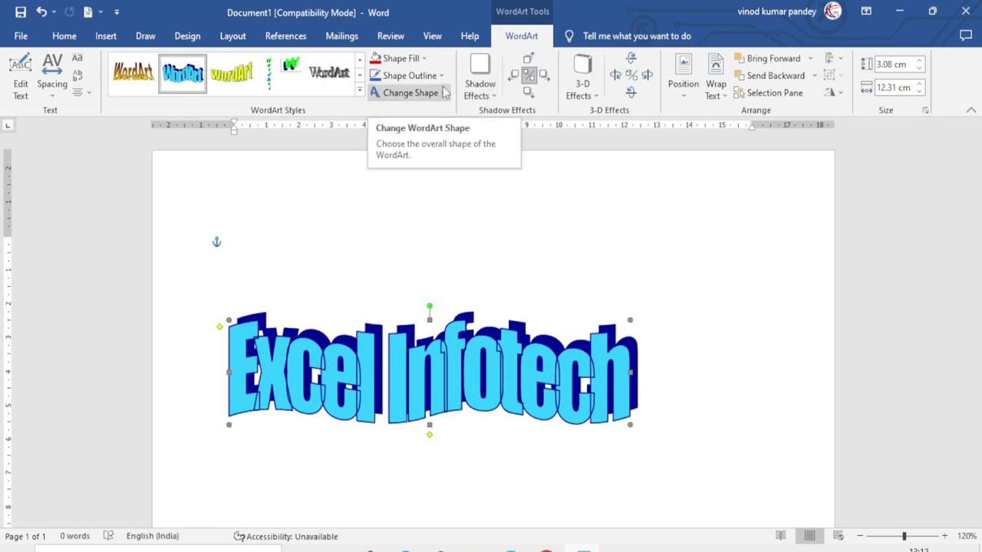
click(489, 98)
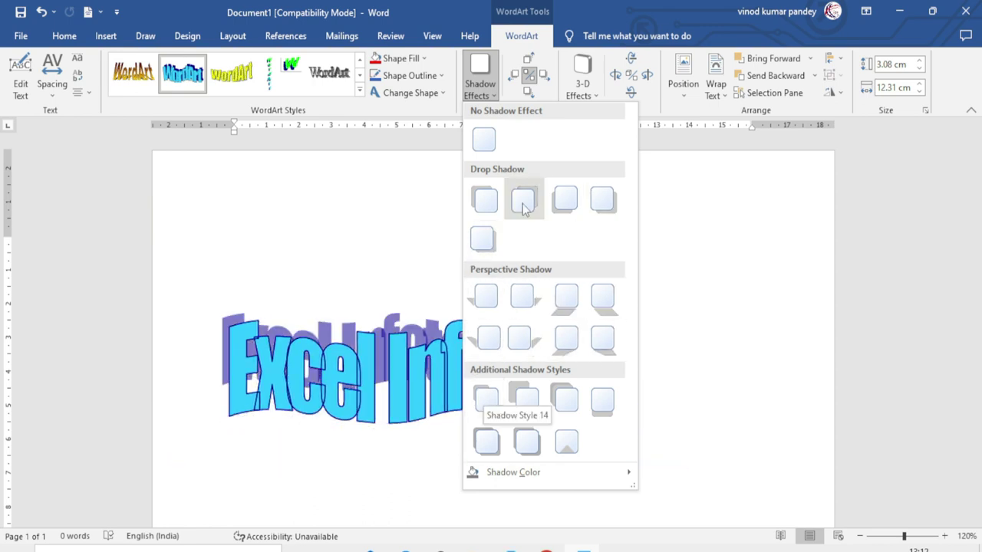
- Apply Shadow Style 14 and nudge the purple shadow up three steps behind the letters
click(495, 397)
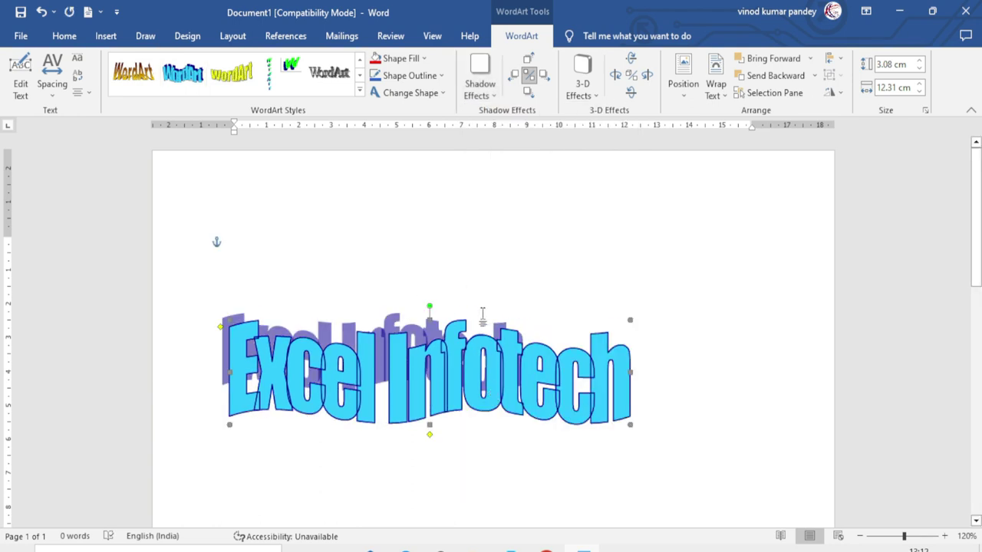
click(543, 75)
click(529, 92)
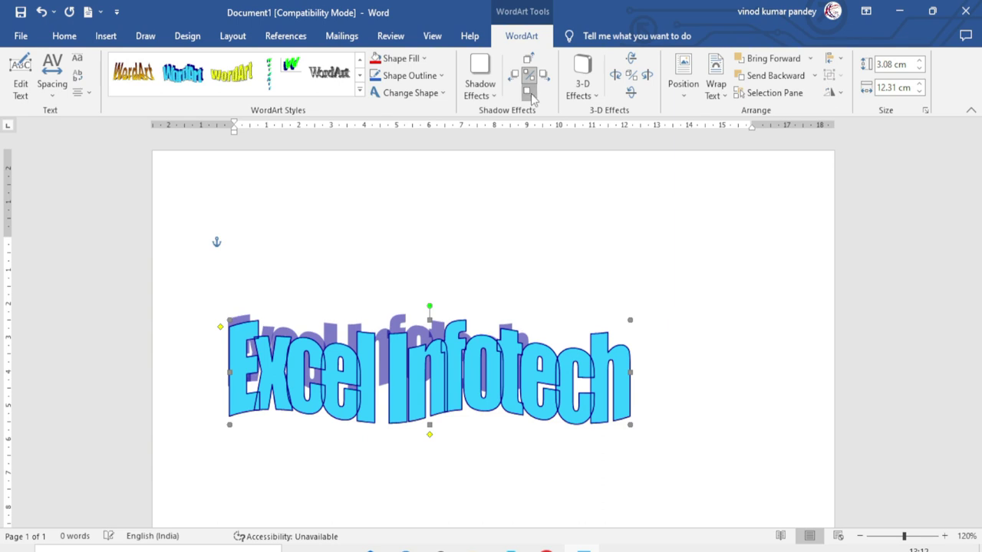
click(510, 75)
click(528, 60)
click(527, 60)
click(528, 60)
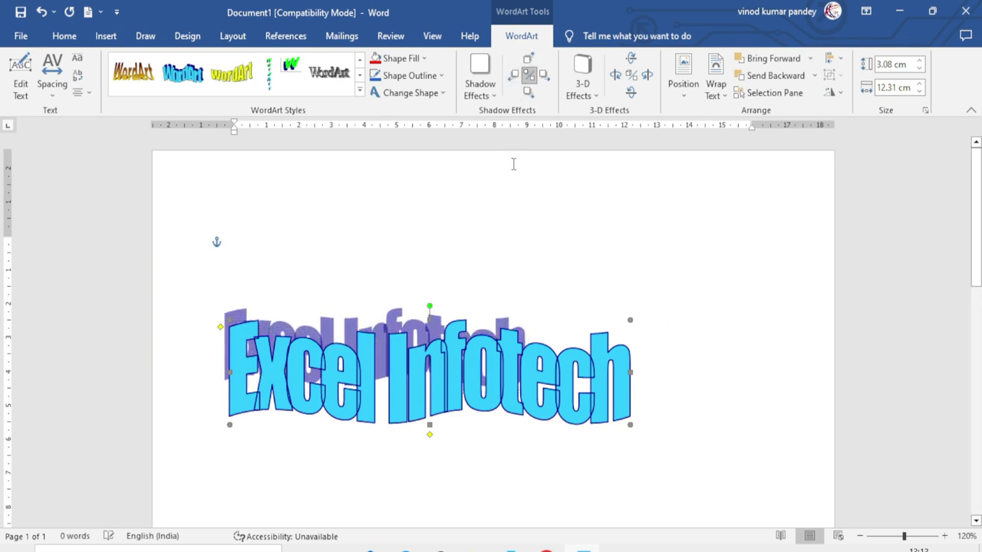
- Apply the 3-D Style 8 perspective extrusion to Excel Infotech with a 36 pt depth
click(592, 94)
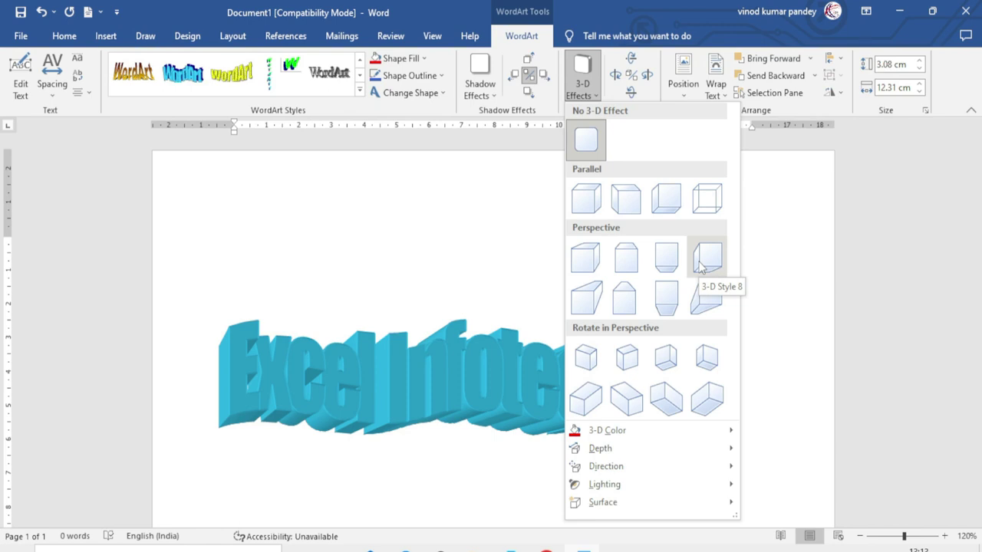
click(699, 263)
click(582, 81)
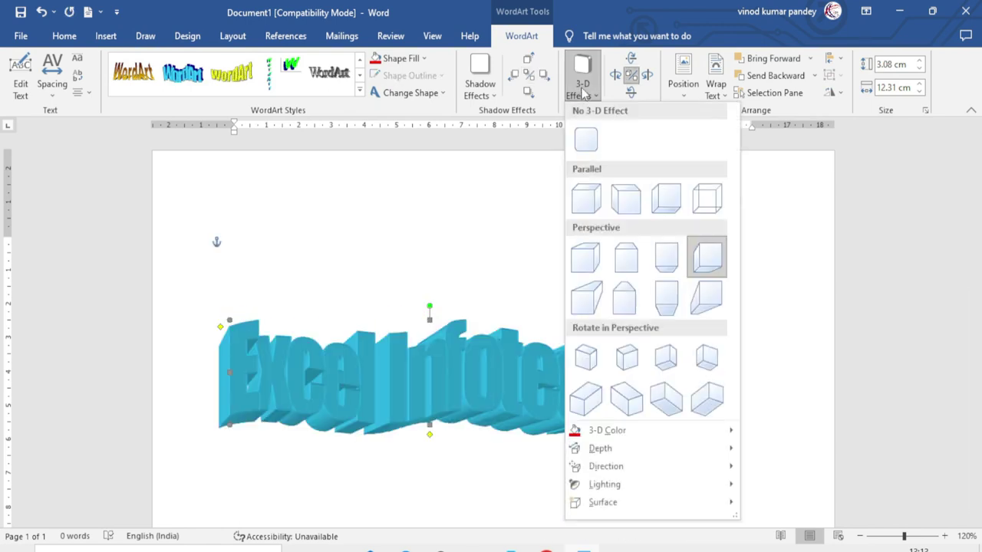
mouse_move(601, 436)
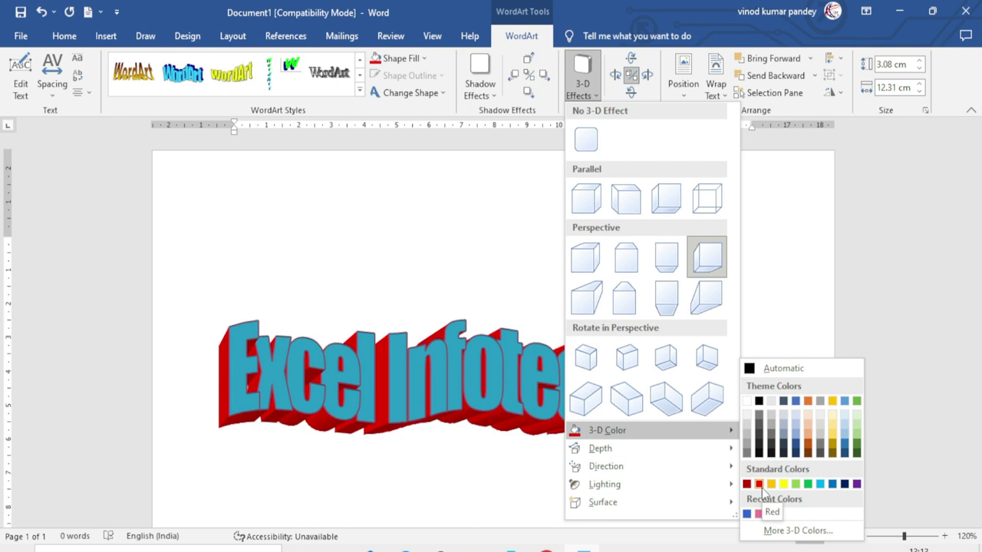
mouse_move(651, 451)
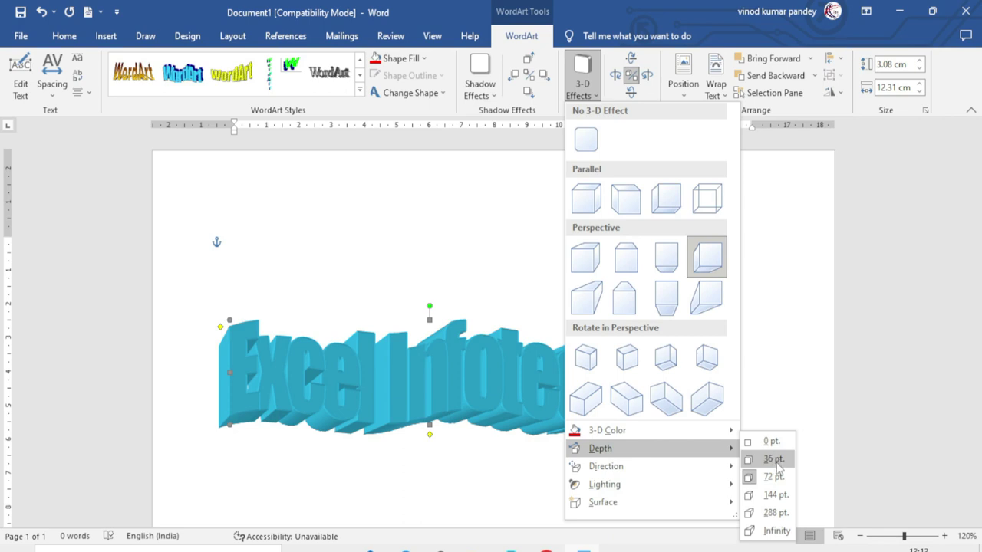
click(776, 461)
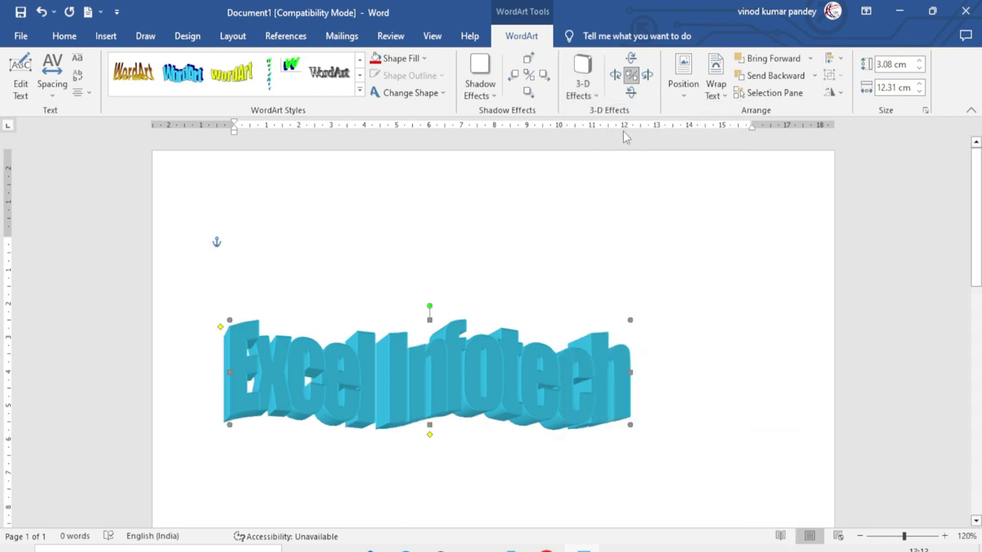
- Switch the 3-D lighting on Excel Infotech to a different light direction
click(583, 81)
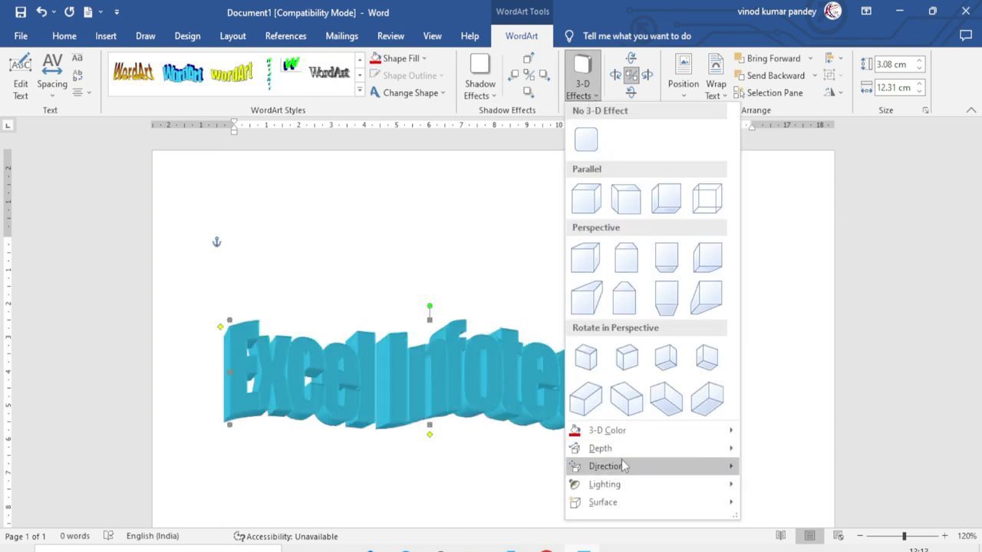
mouse_move(634, 469)
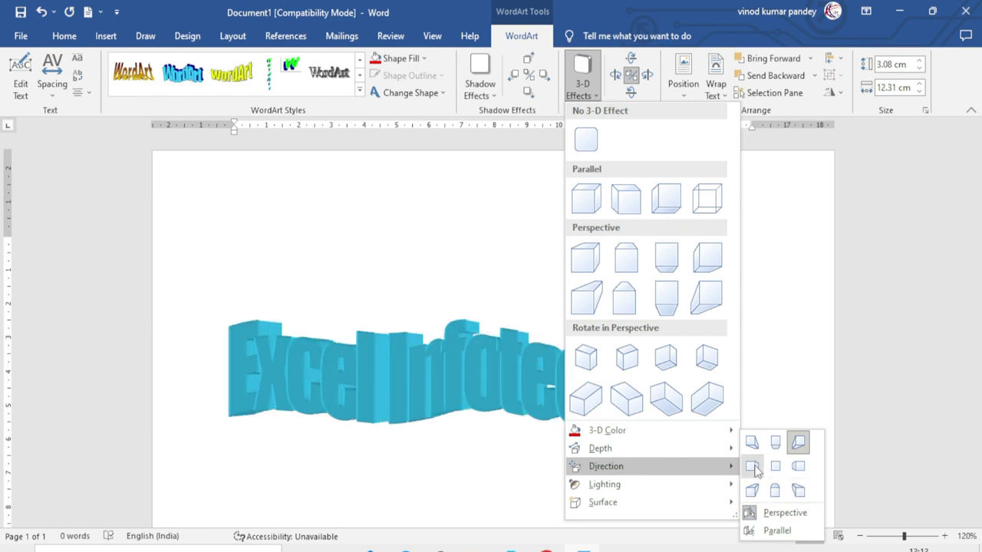
mouse_move(692, 485)
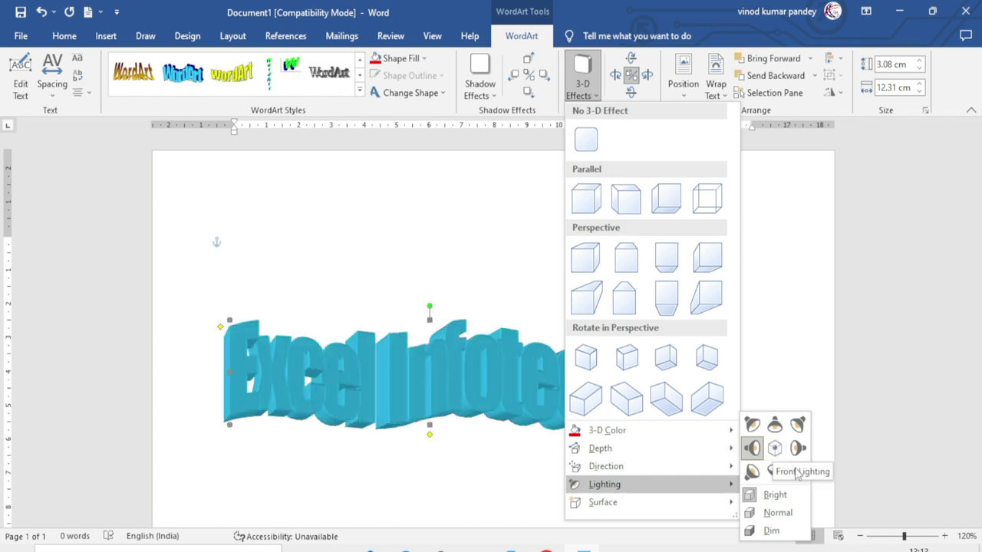
click(751, 472)
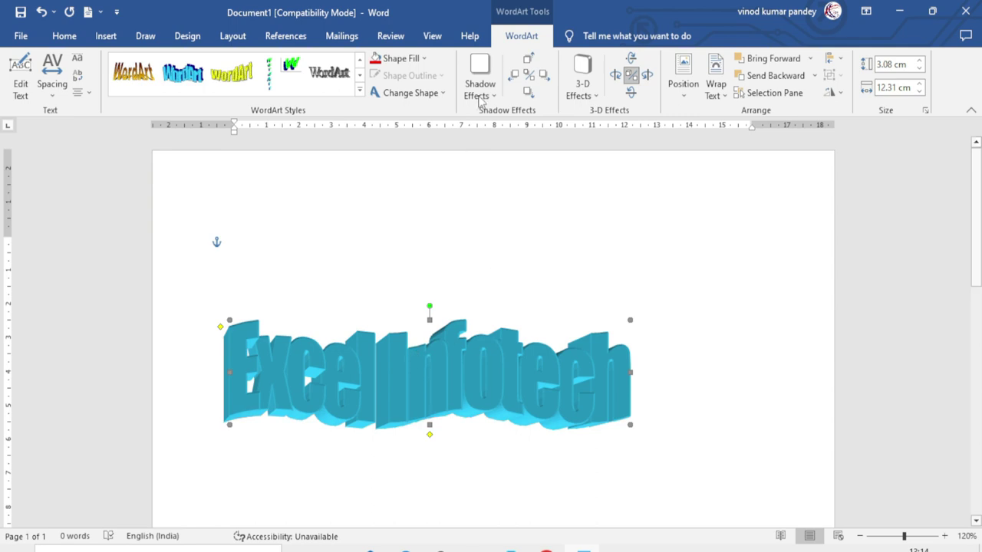
- Give the 3-D Excel Infotech text a Metal surface
click(582, 77)
mouse_move(643, 508)
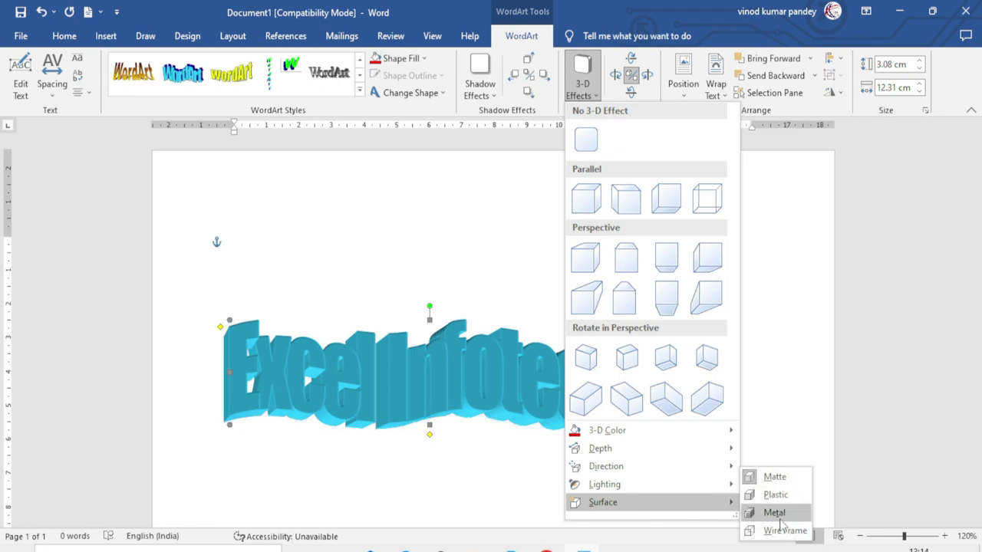
click(779, 520)
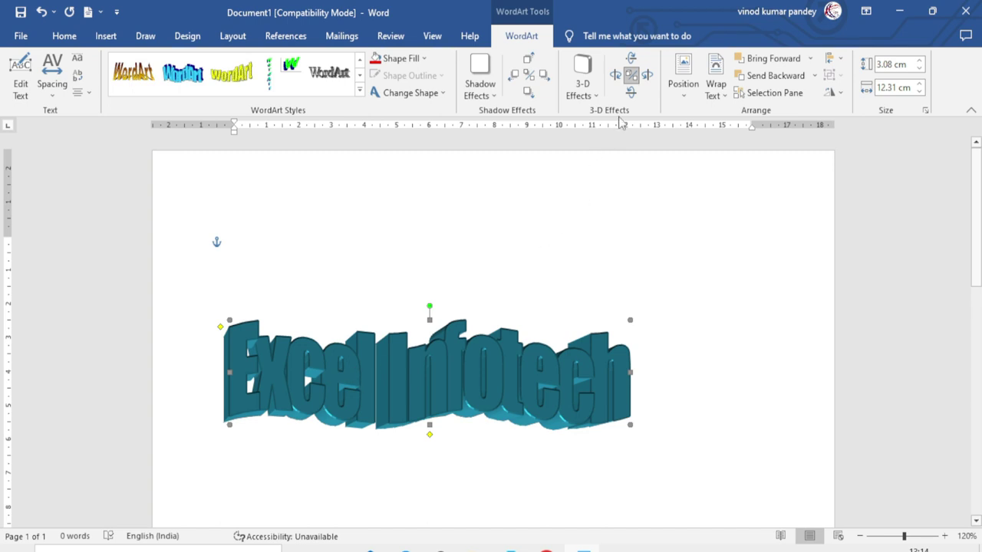
- Tilt the 3-D text right once, left twice, down twice and up three times
click(647, 77)
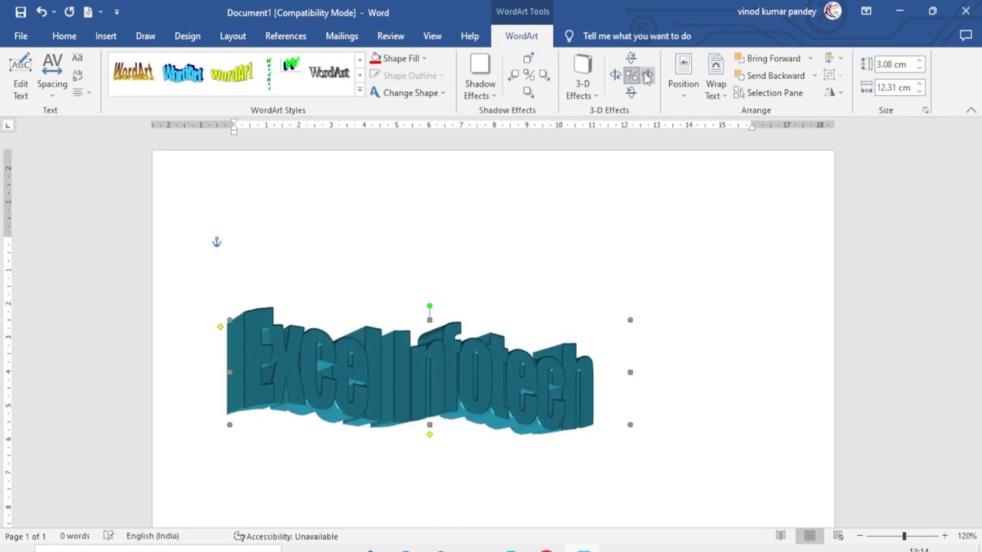
click(615, 80)
click(615, 81)
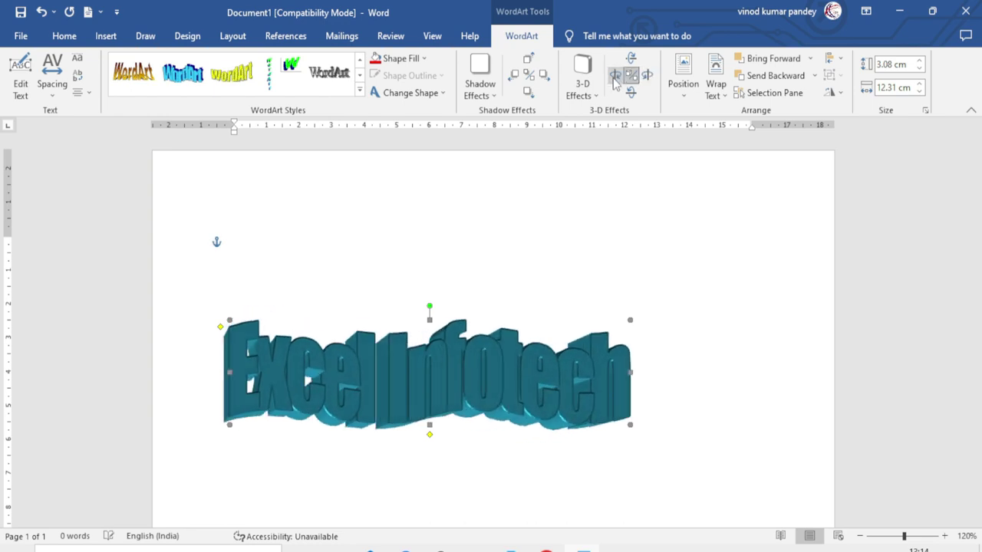
click(631, 92)
click(630, 92)
click(631, 60)
click(631, 60)
click(631, 60)
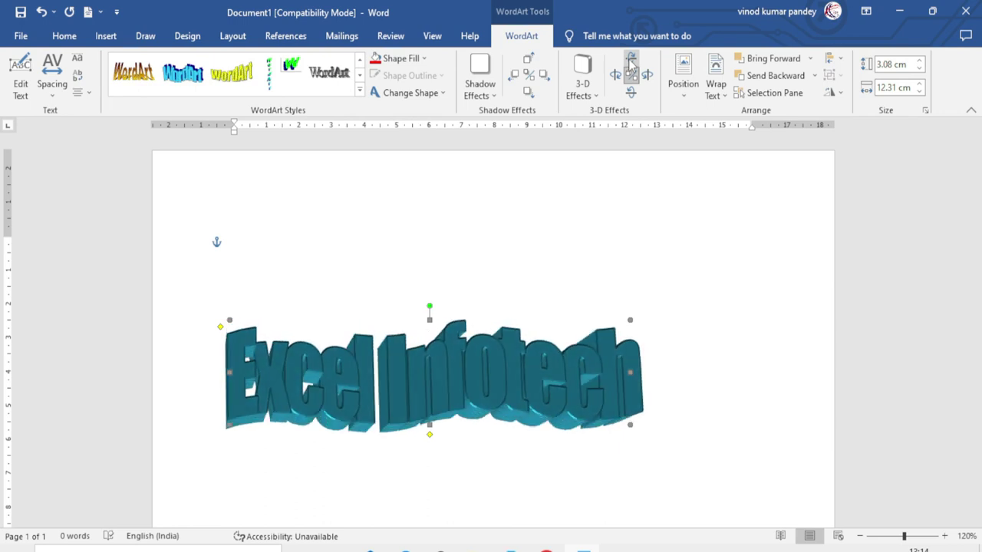
click(682, 88)
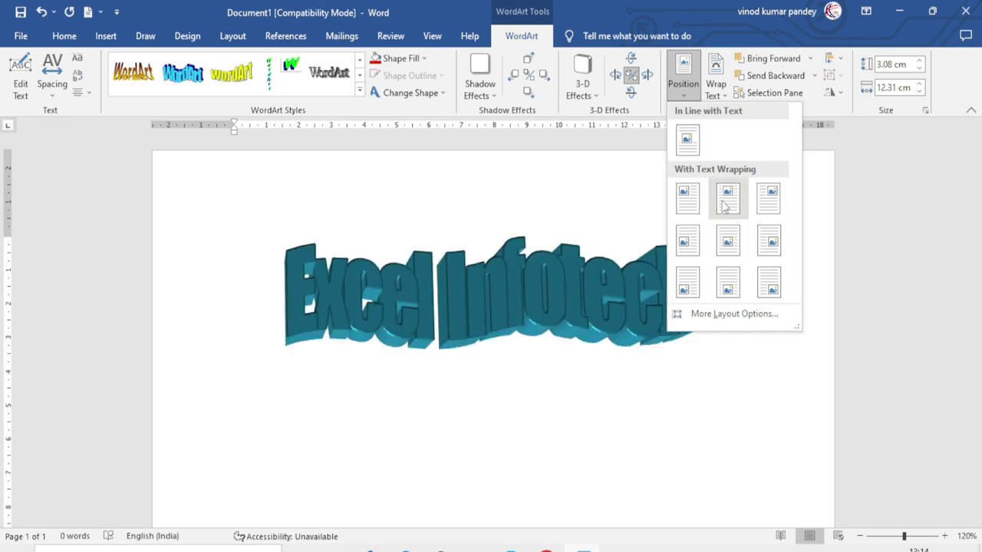
- Position the WordArt at the middle-right of the page, then click back into the document
click(767, 240)
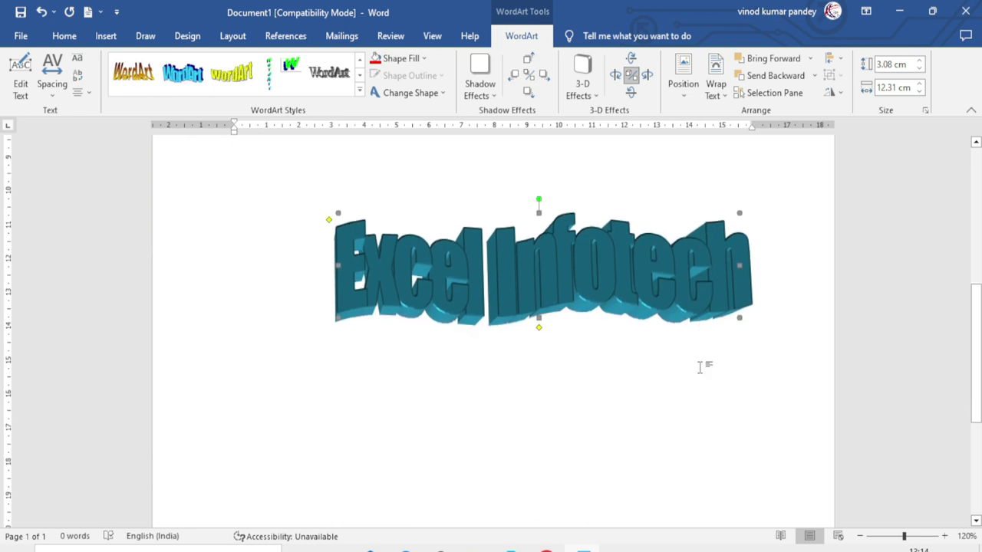
scroll(700, 367, up, 1)
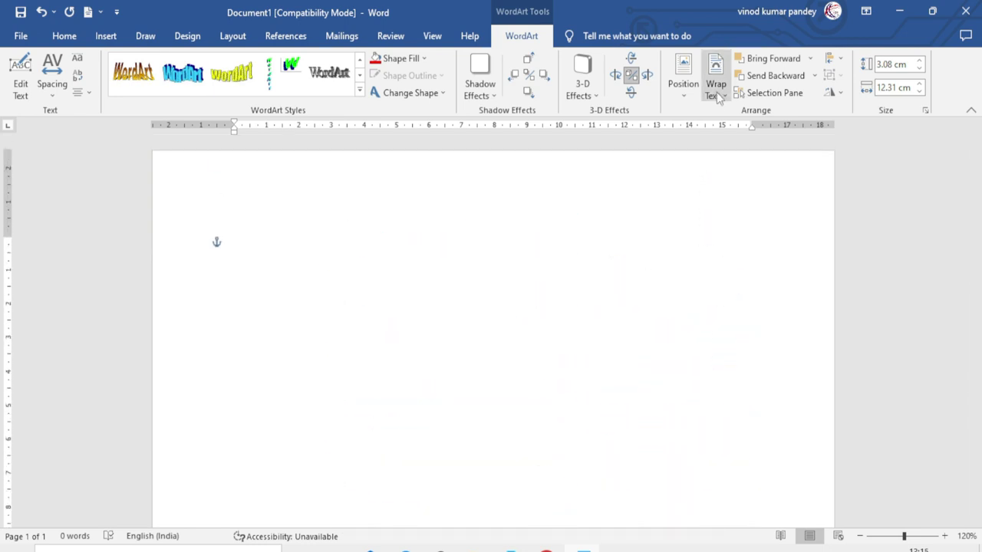
click(715, 92)
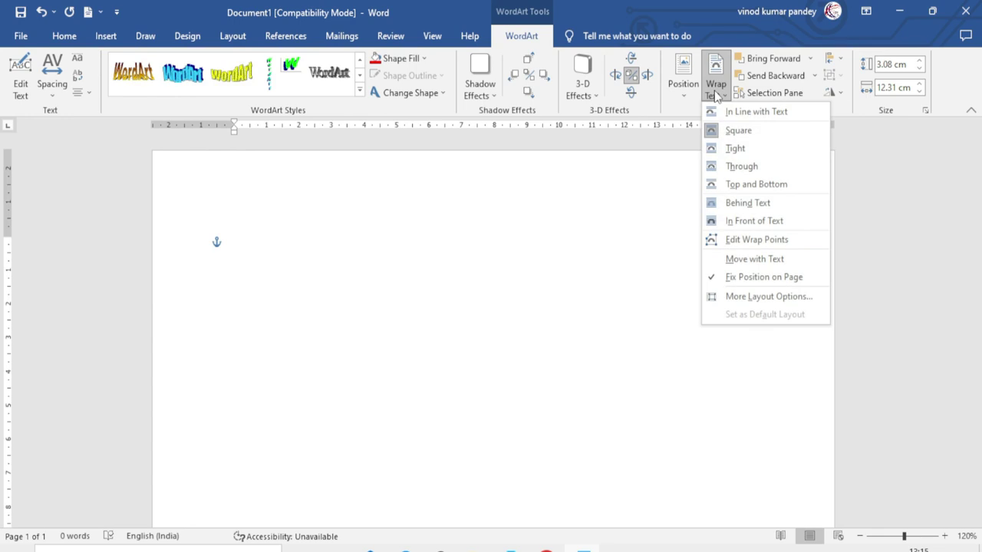
click(527, 286)
click(322, 295)
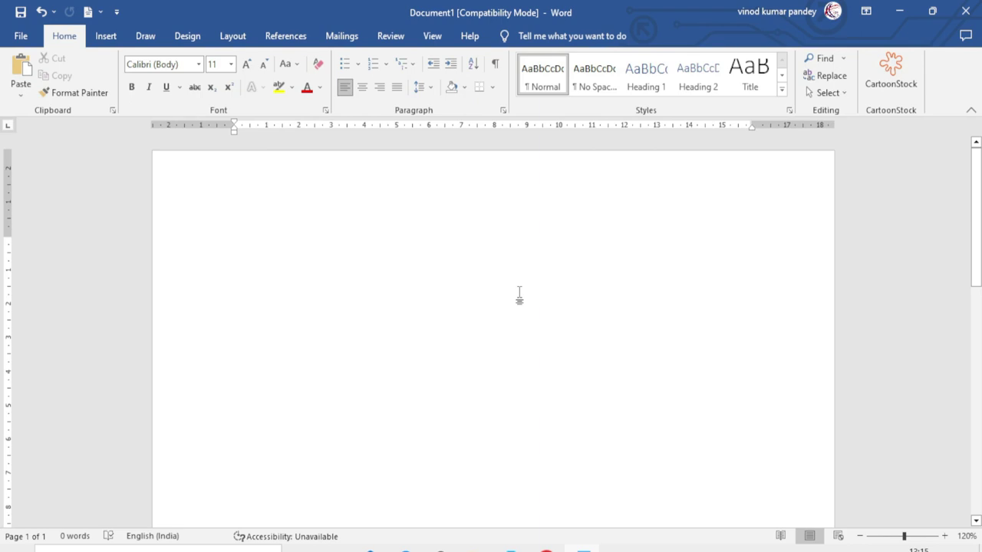
- Insert five sample paragraphs with =rand()
text(=rand())
key(Return)
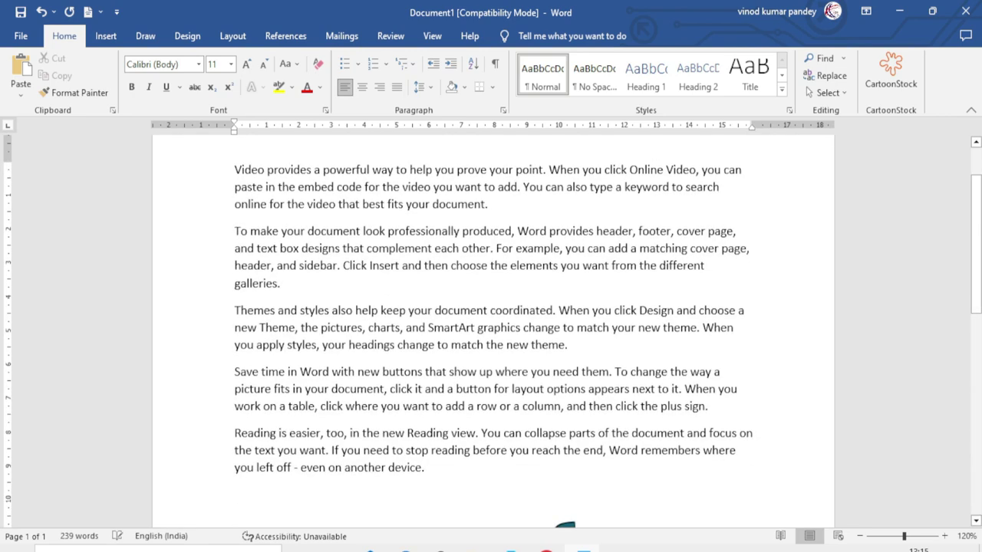
ctrl+scroll(598, 507, down, 1)
scroll(595, 503, down, 1)
- Shrink the Excel Infotech WordArt and move it into the Themes and styles paragraph
drag(573, 516, 572, 280)
scroll(571, 279, up, 2)
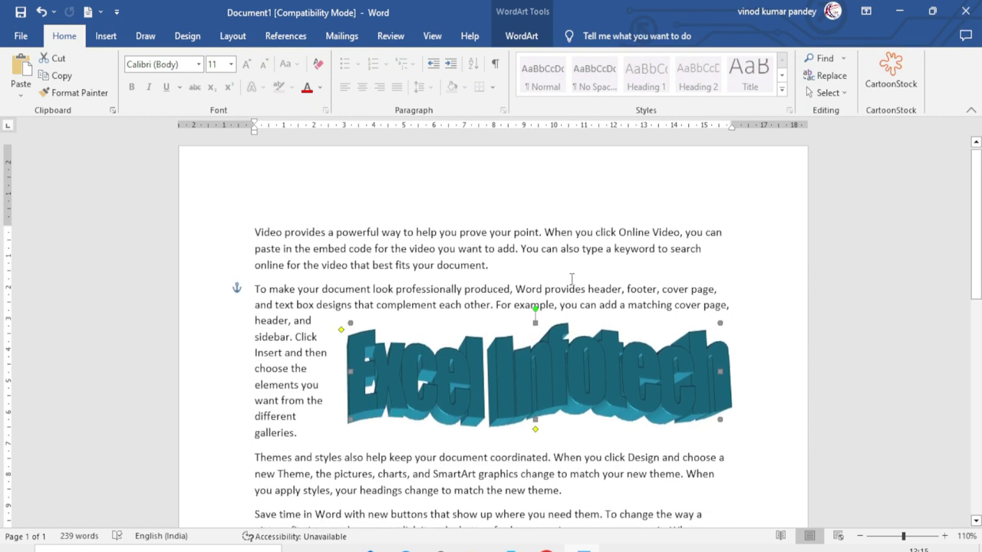
mouse_move(566, 373)
mouse_down()
mouse_move(529, 319)
mouse_move(495, 352)
mouse_up()
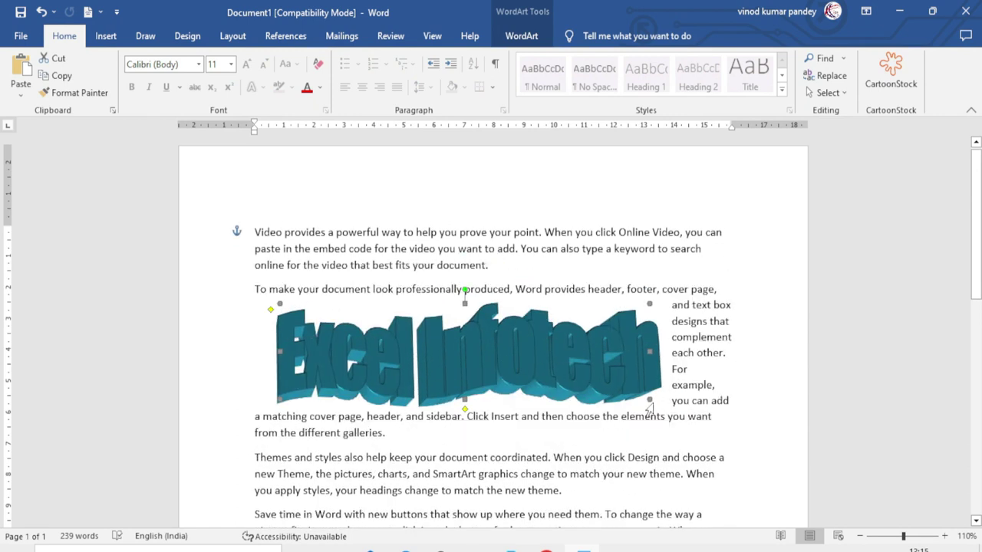
drag(650, 400, 520, 355)
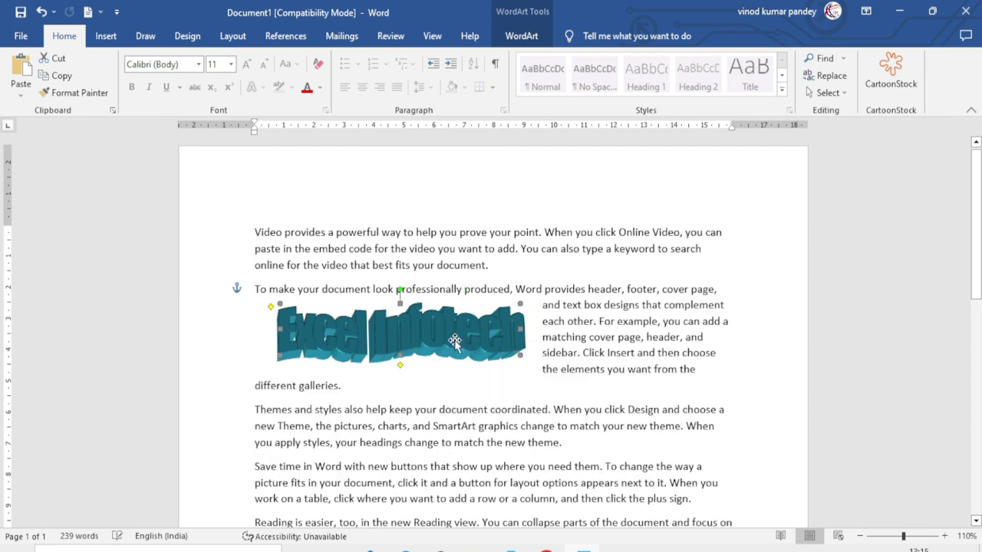
drag(455, 340, 522, 374)
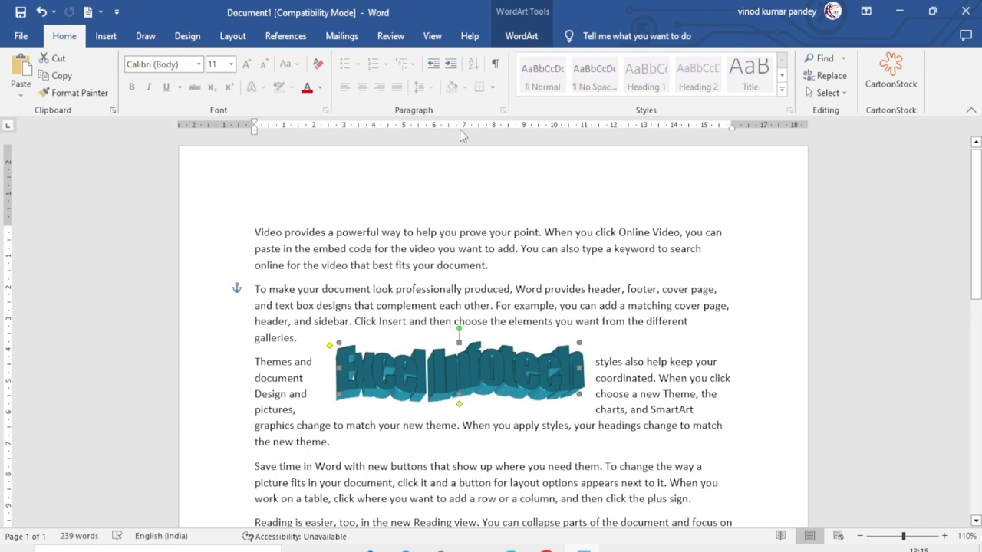
click(461, 377)
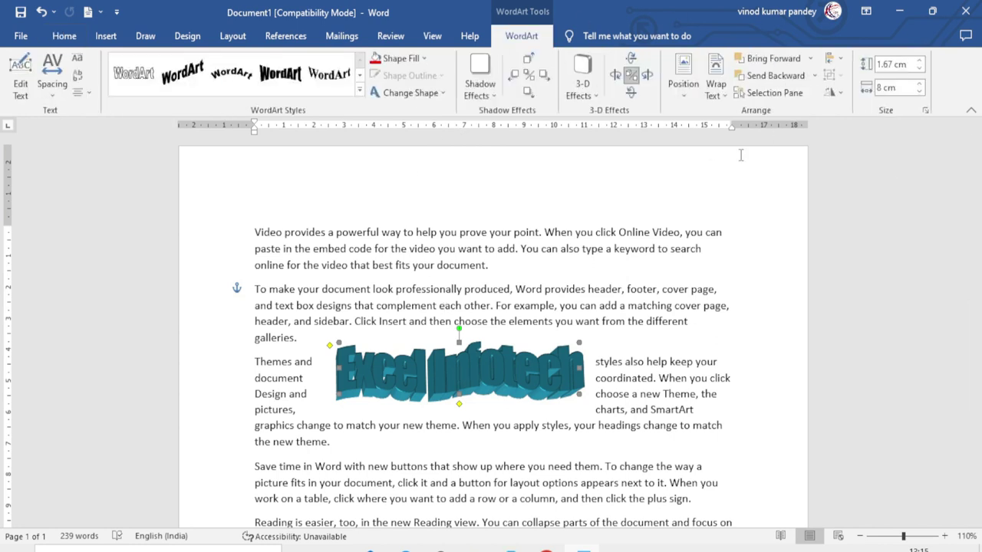
click(720, 89)
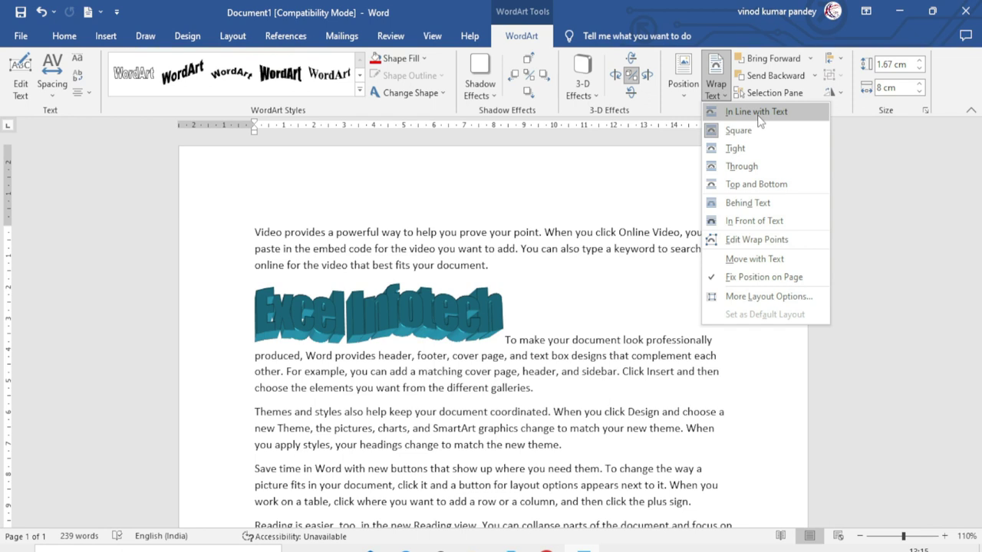
- Give the Excel Infotech WordArt Square wrapping and place it between the Themes and Save time paragraphs
click(757, 112)
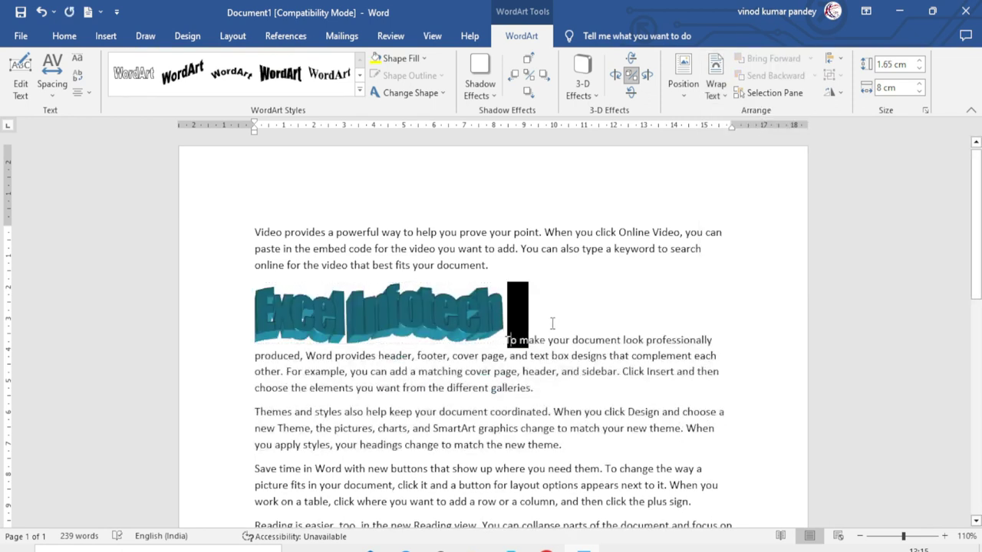
drag(552, 322, 701, 307)
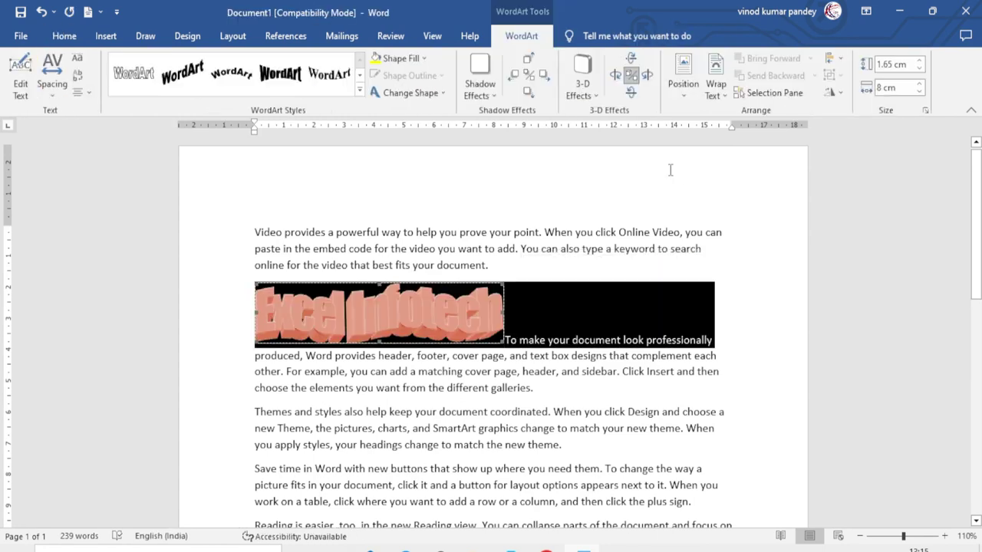
click(718, 92)
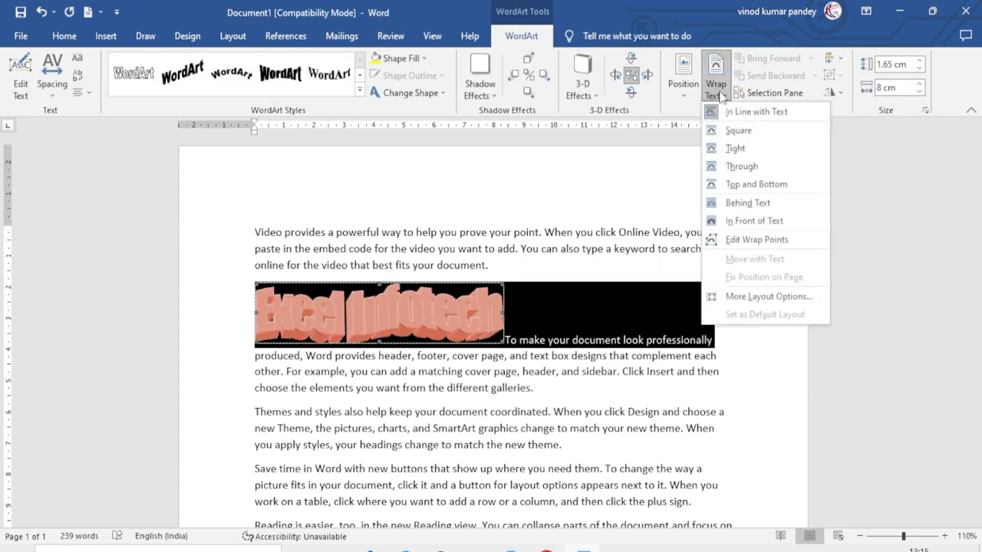
click(740, 132)
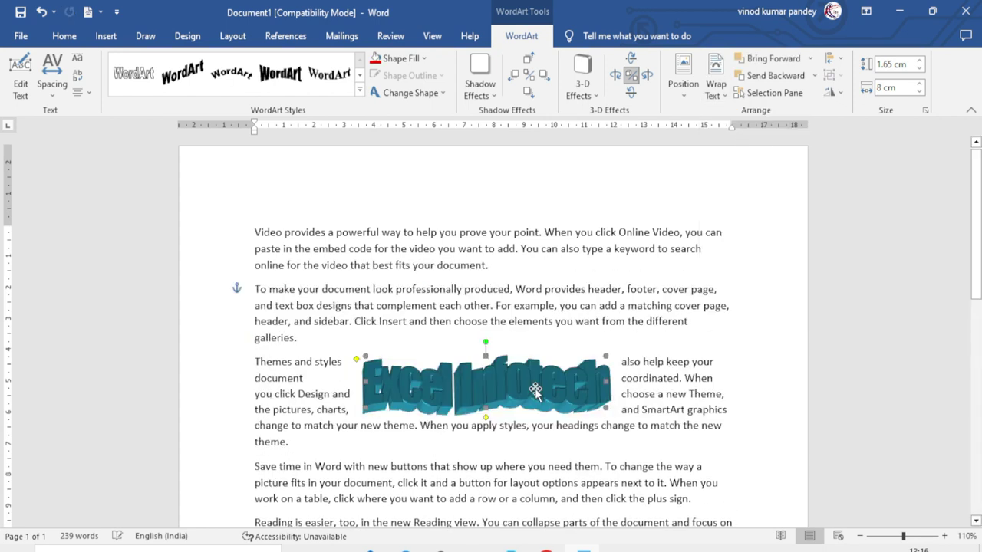
drag(536, 390, 626, 372)
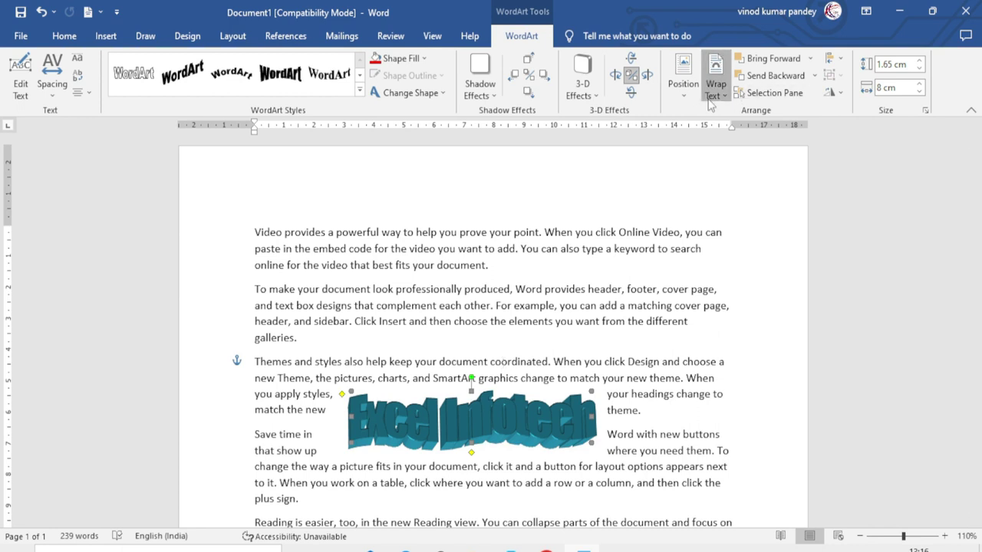
- Edit the WordArt's wrap points, pulling one point upward to reshape the boundary
click(716, 81)
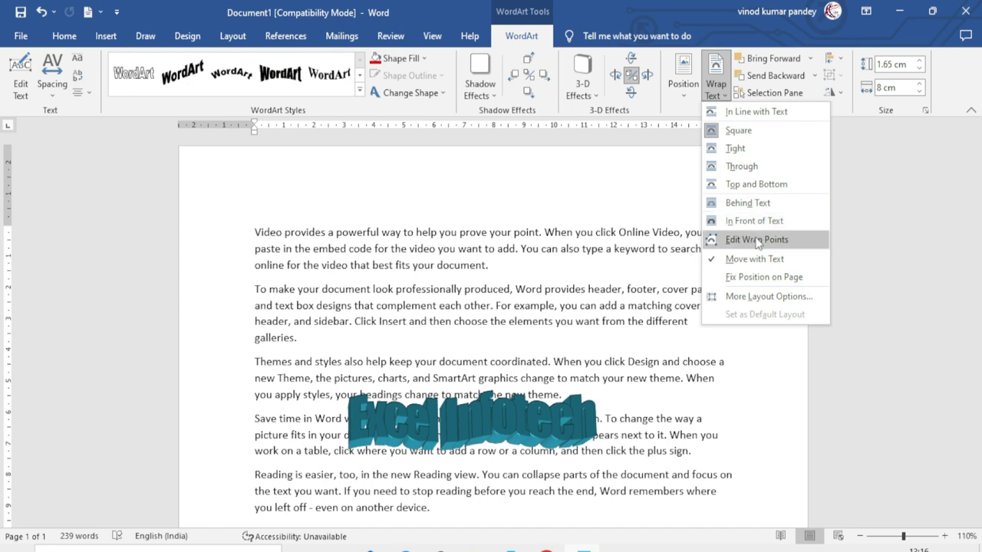
click(756, 239)
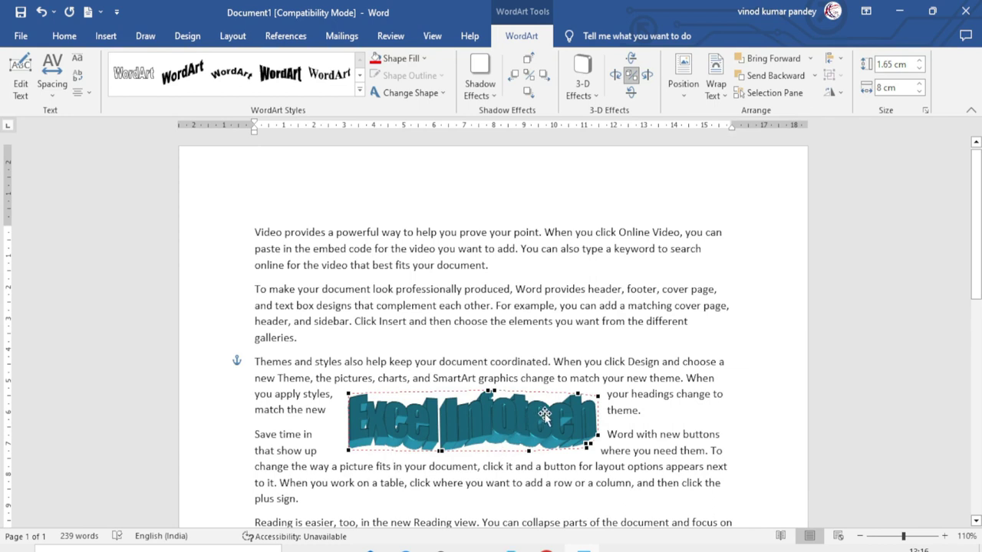
mouse_move(492, 391)
mouse_down()
mouse_move(532, 345)
mouse_move(567, 333)
mouse_up()
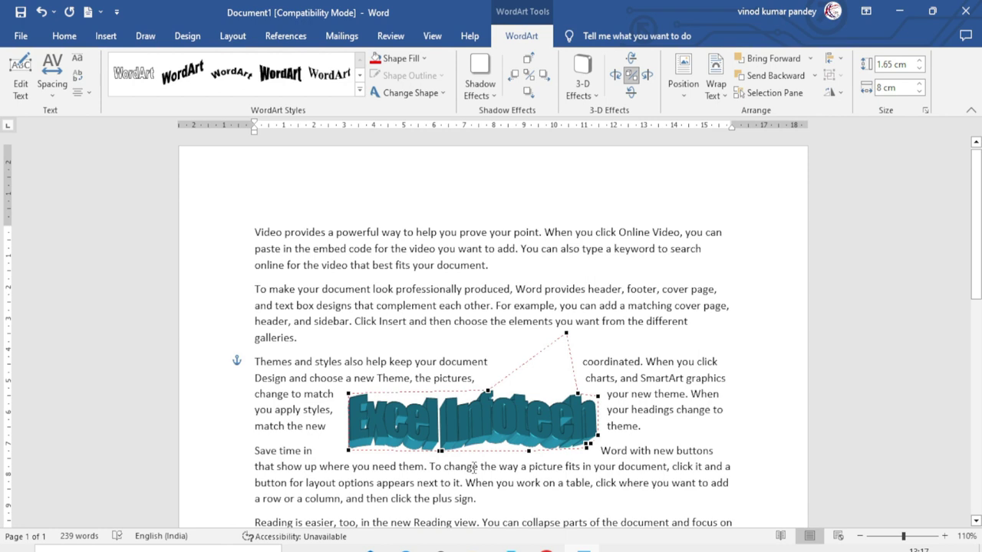
- Move the WordArt up into the second paragraph and review its Tight wrapping layout settings
drag(549, 422, 564, 287)
click(563, 323)
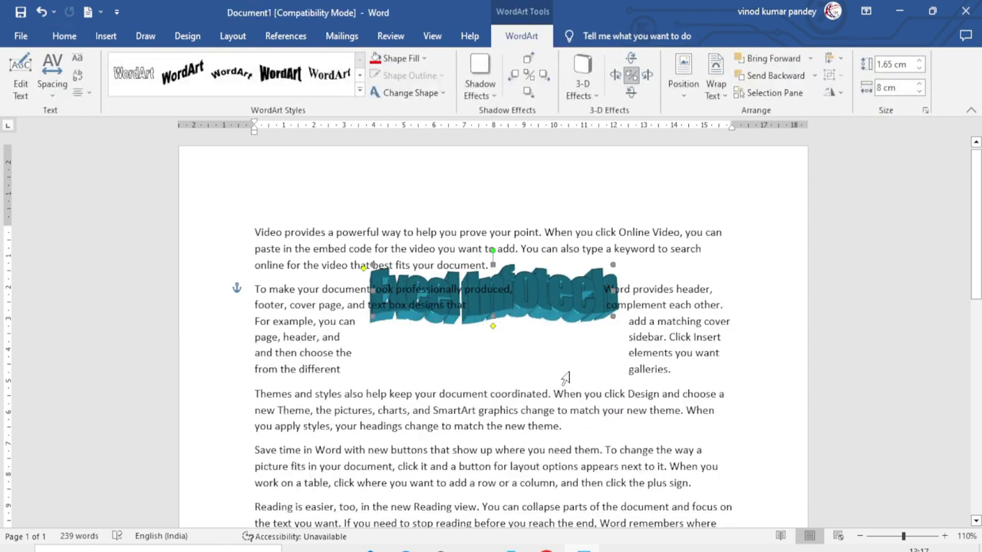
drag(564, 340, 564, 331)
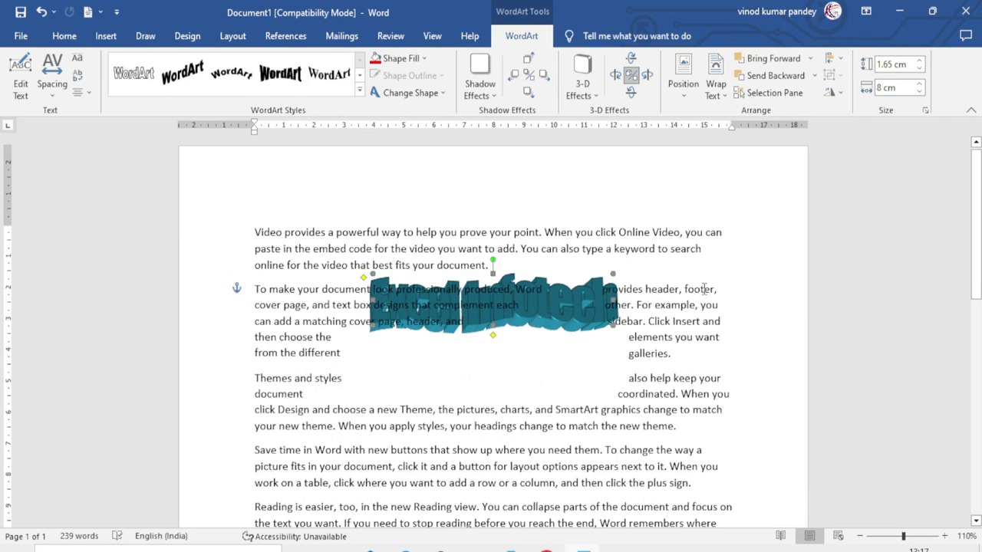
click(716, 86)
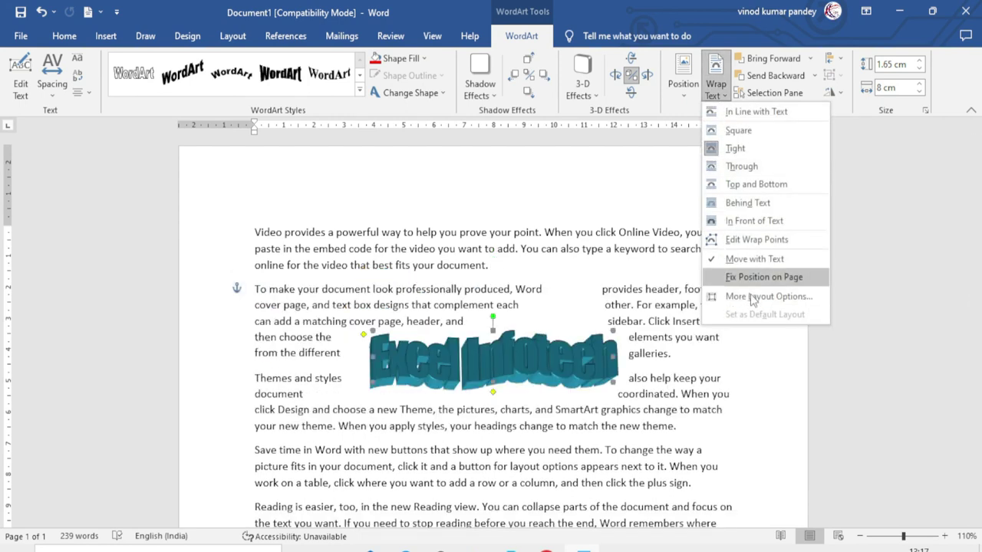
click(770, 298)
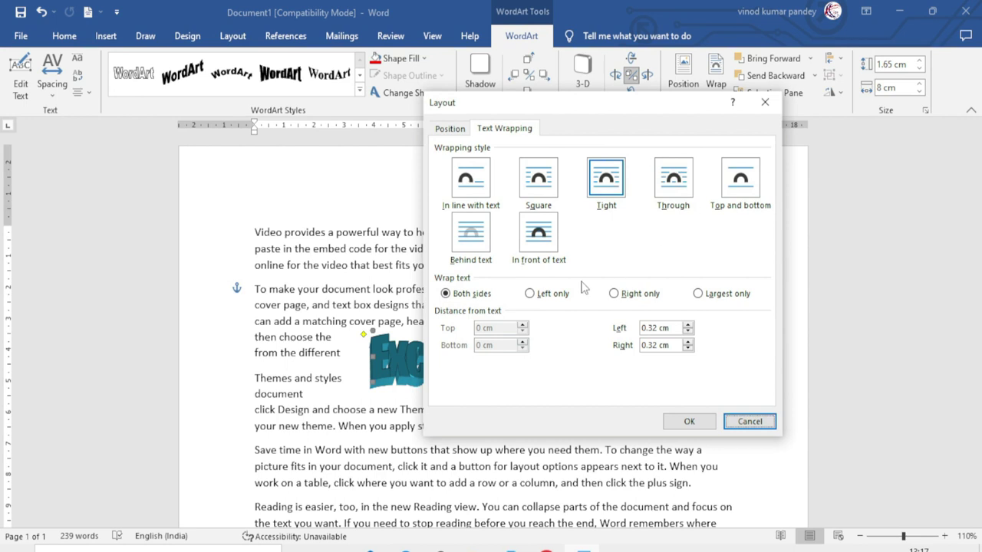
- Close the Layout dialog and send the Excel Infotech WordArt behind the text
key(Return)
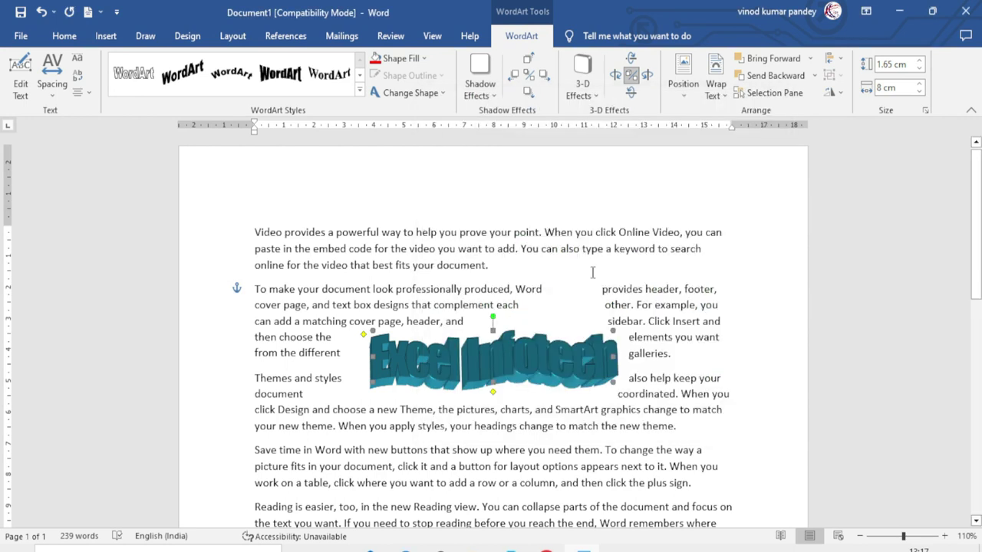
click(782, 83)
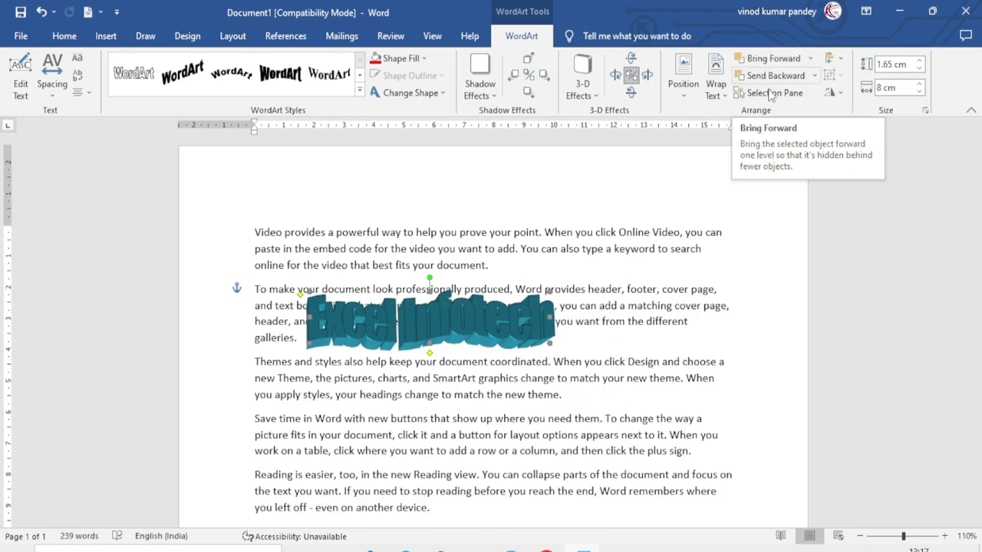
click(717, 349)
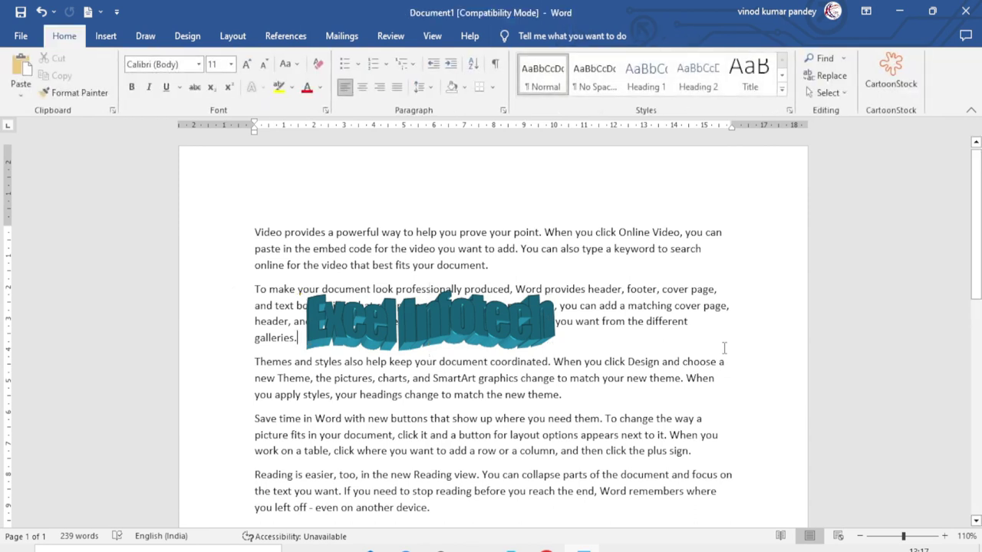
- Delete all document content, then insert the blue arched WordArt style keeping 'Your text here'
key(ctrl+a)
key(Delete)
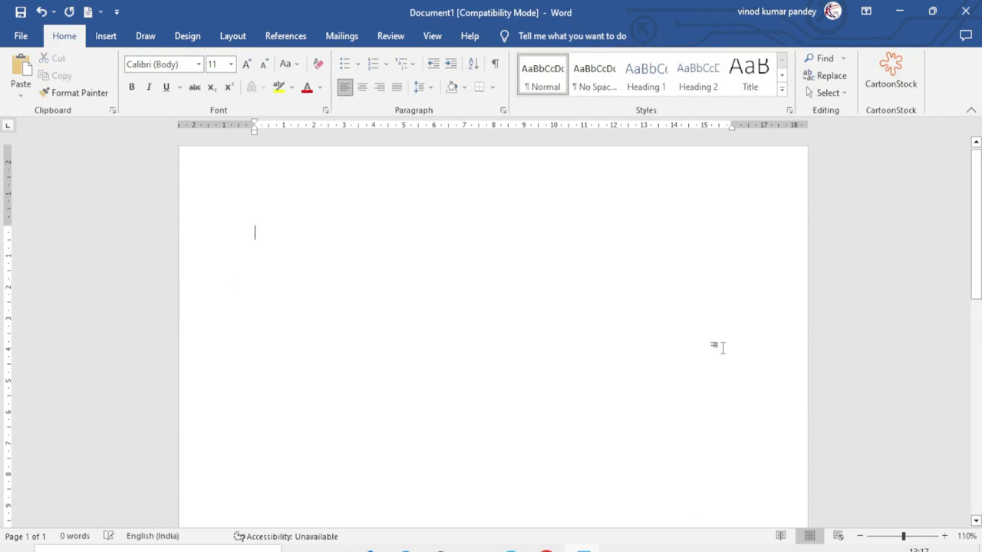
click(102, 38)
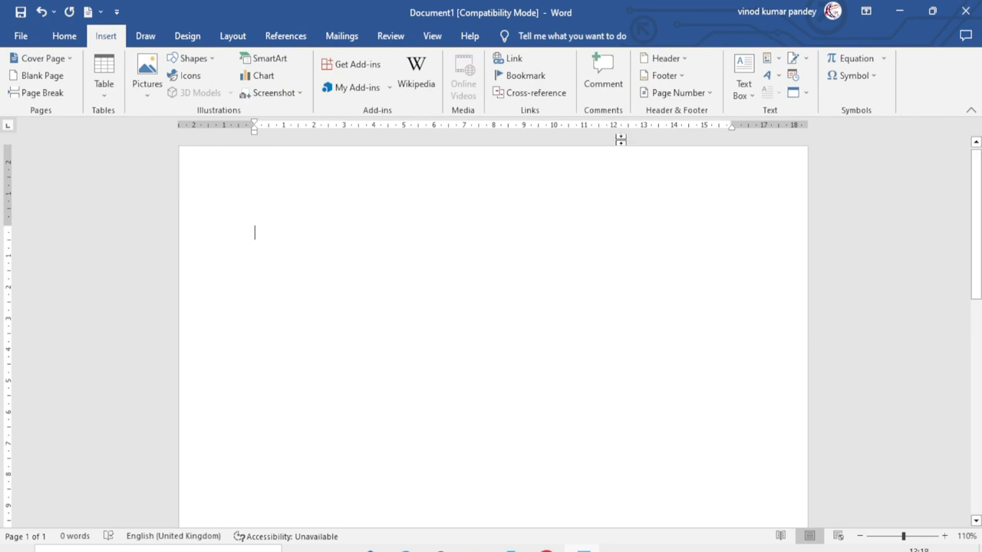
click(766, 75)
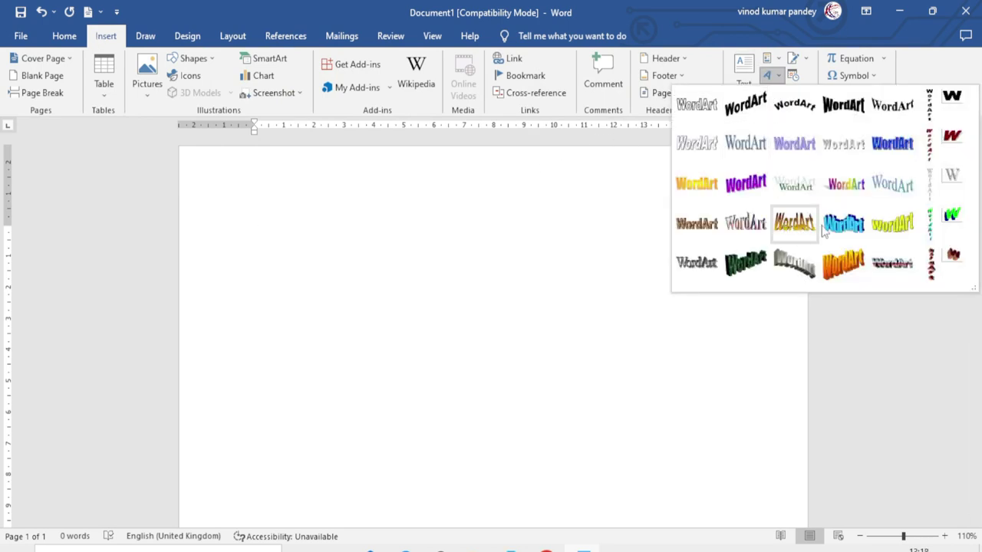
click(825, 230)
key(Return)
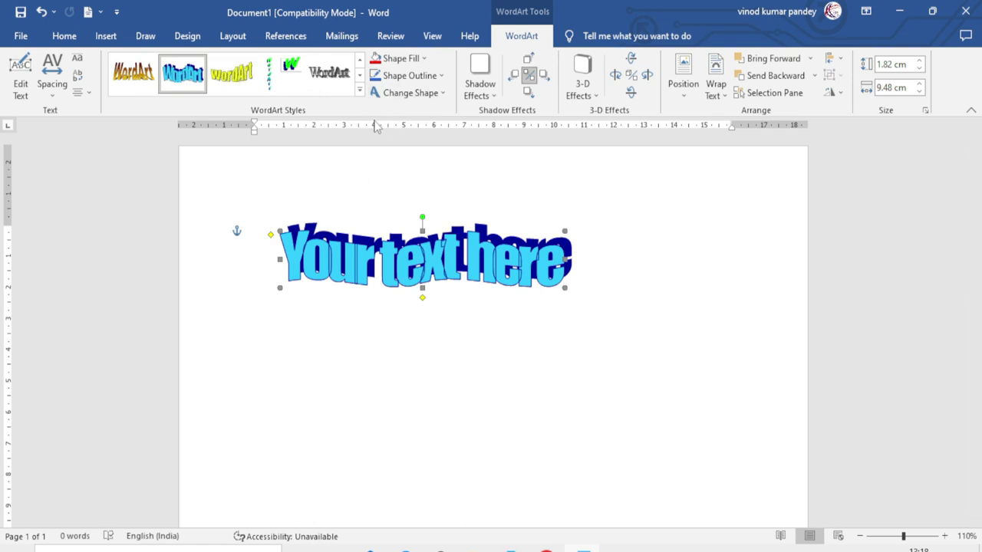
click(238, 284)
click(111, 37)
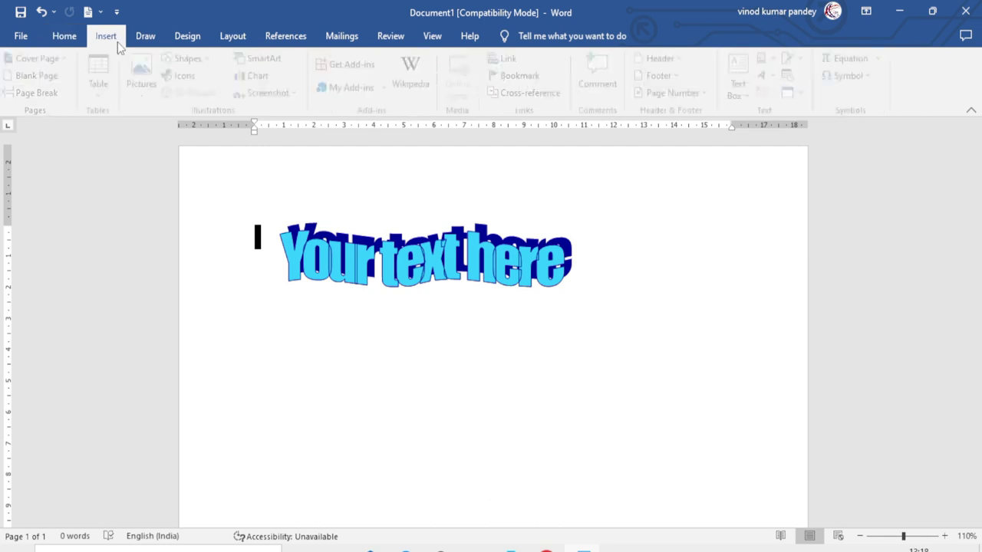
- Insert a green 3-D WordArt reading 'Excel Infotech' and drag it just below 'Your text here'
click(767, 76)
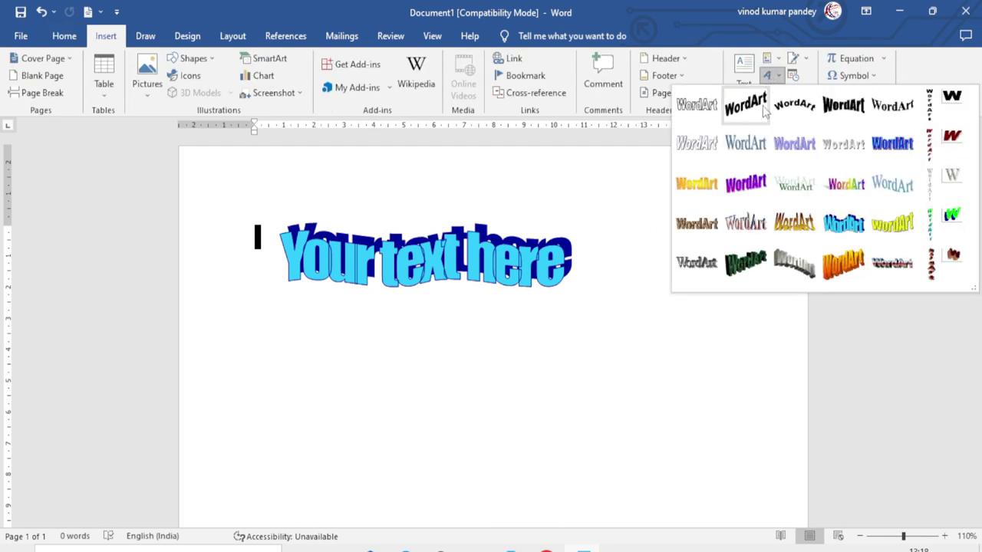
click(804, 264)
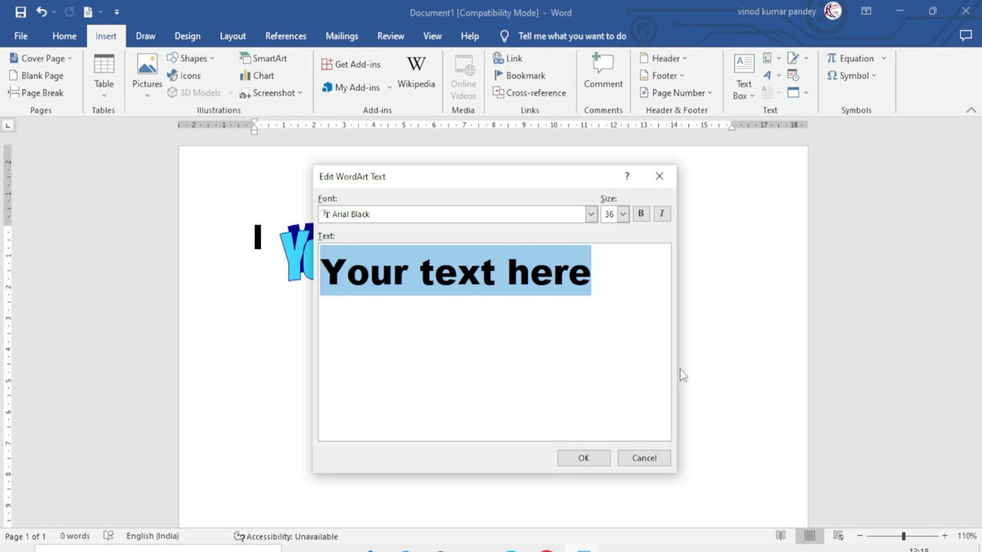
text(Excel Info)
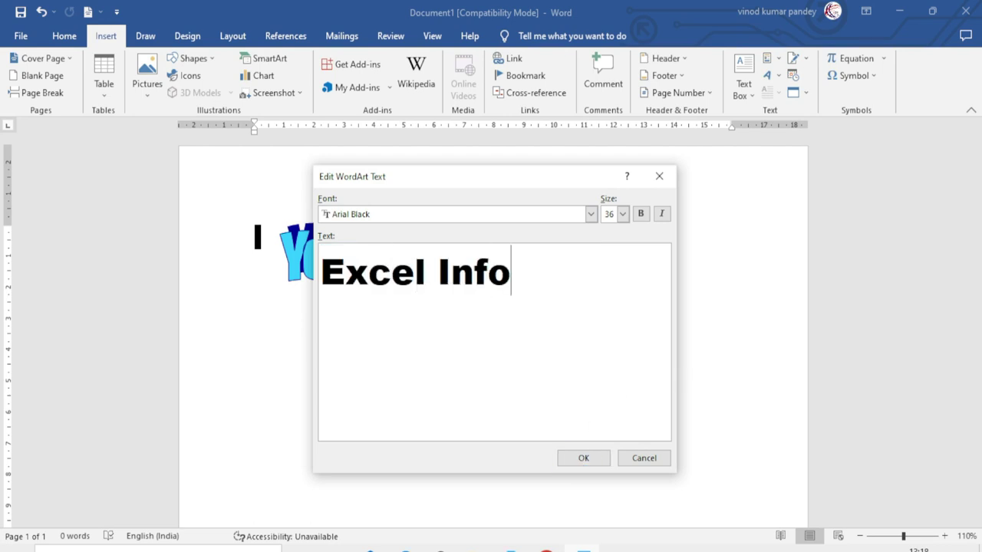
text(tech)
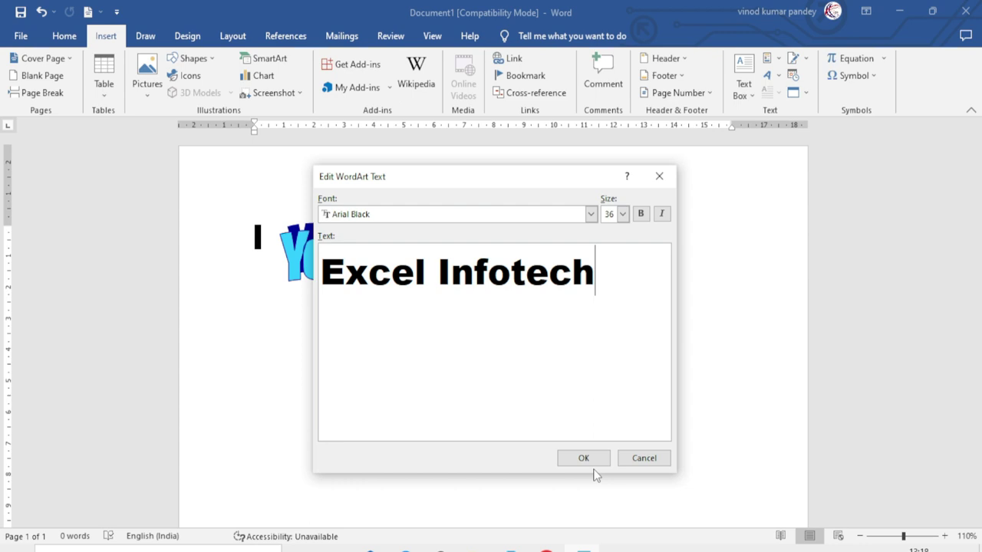
click(600, 458)
mouse_move(491, 326)
mouse_down()
mouse_move(434, 290)
mouse_move(450, 301)
mouse_up()
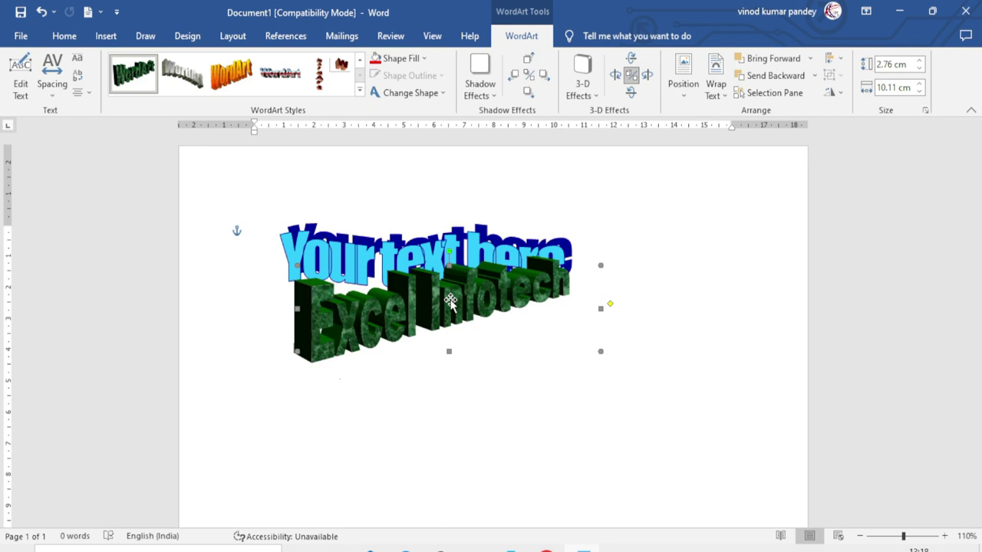
- Send Excel Infotech backward, bring it forward again, and open the Selection Pane
click(772, 82)
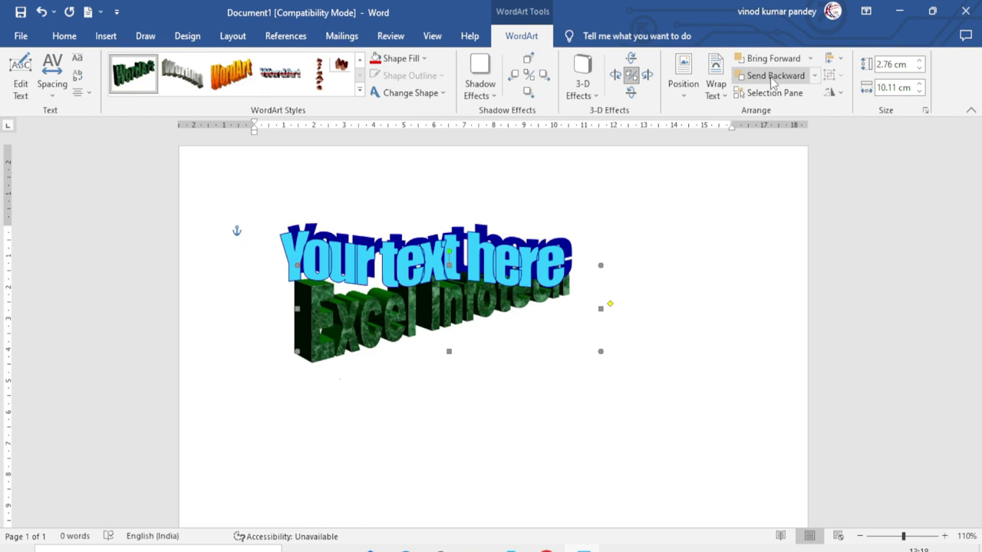
click(781, 67)
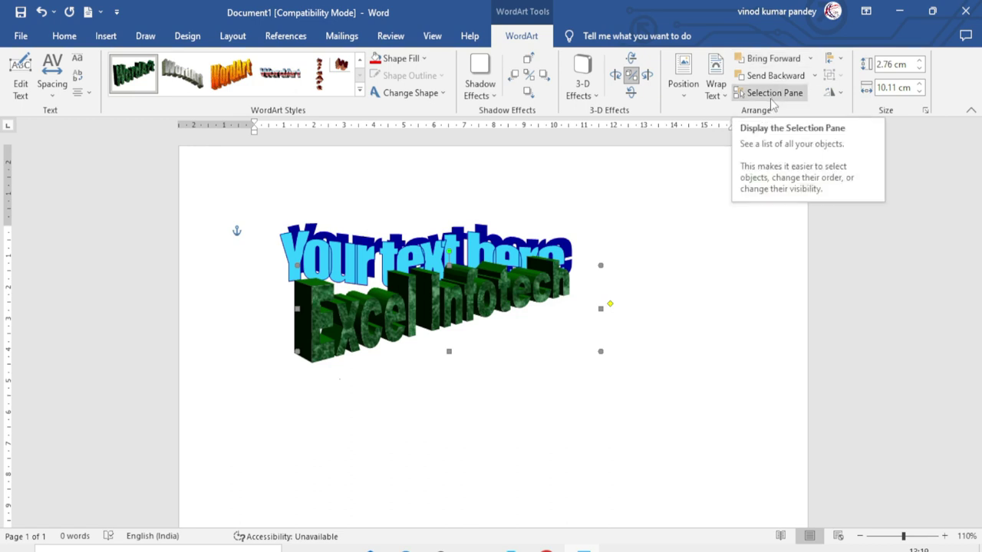
click(772, 94)
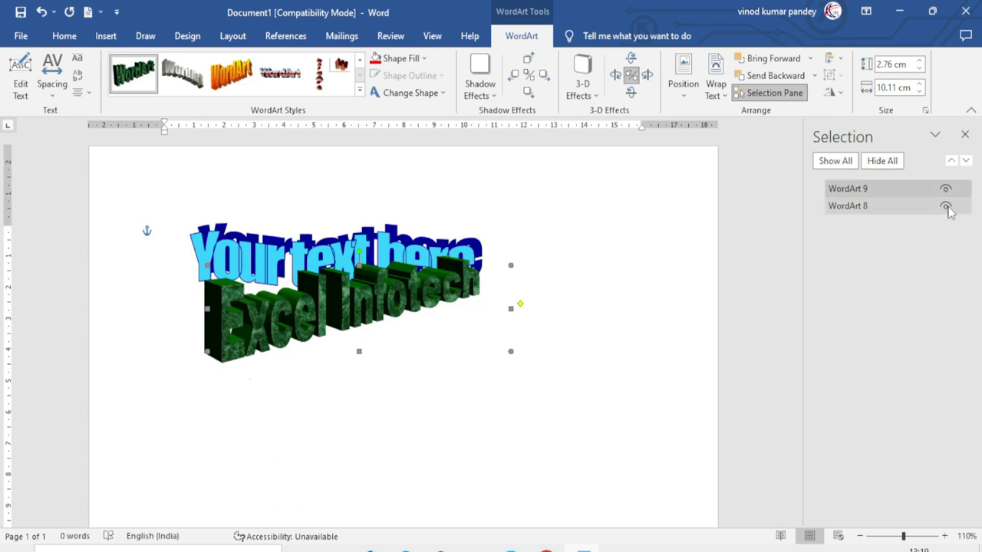
- Toggle visibility of WordArt 8 and 9, then close the Selection pane and select the WordArt
click(946, 208)
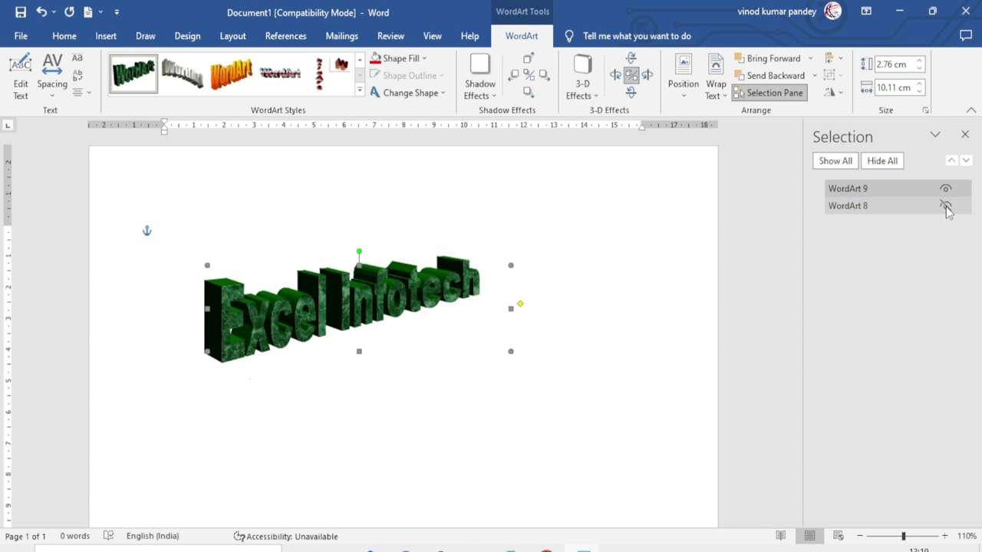
click(946, 208)
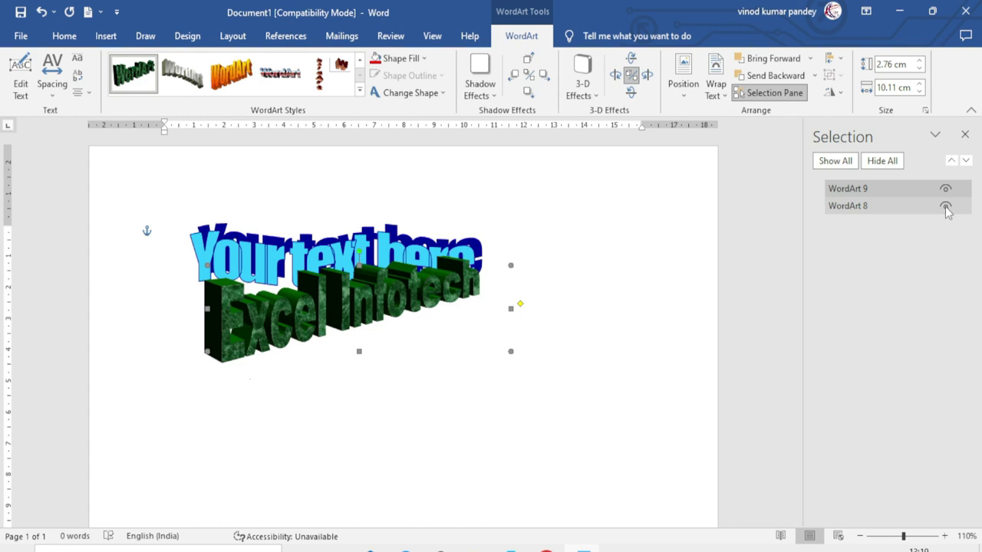
click(891, 162)
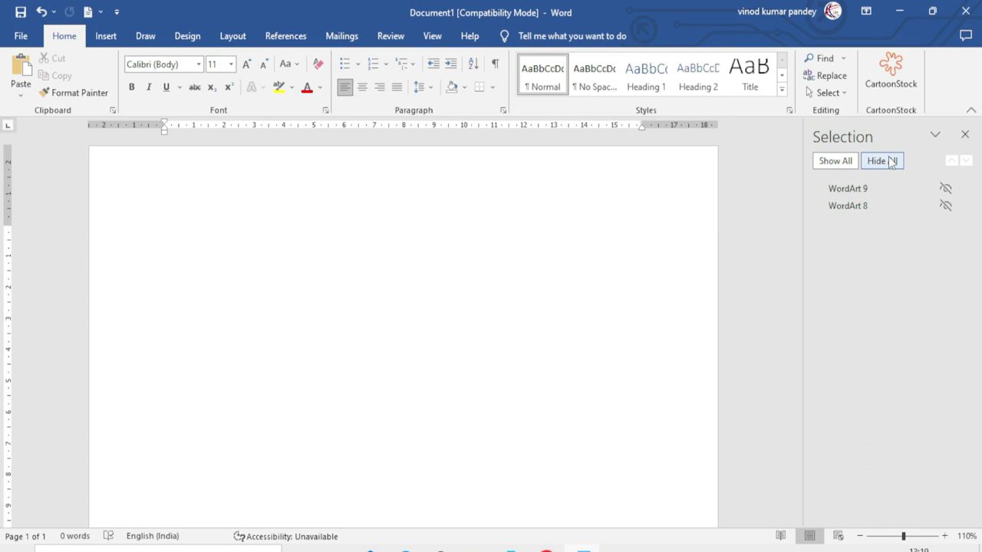
click(835, 165)
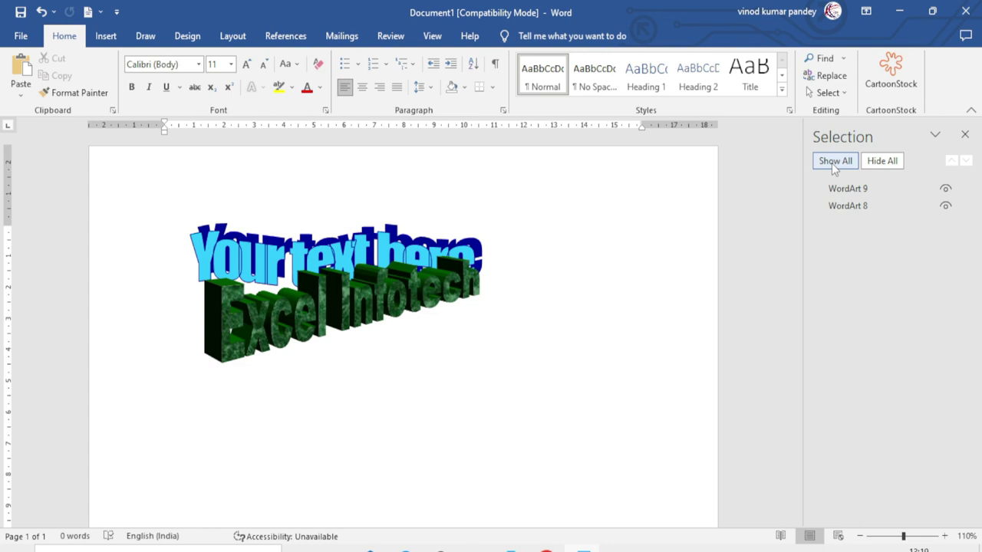
click(964, 135)
click(454, 244)
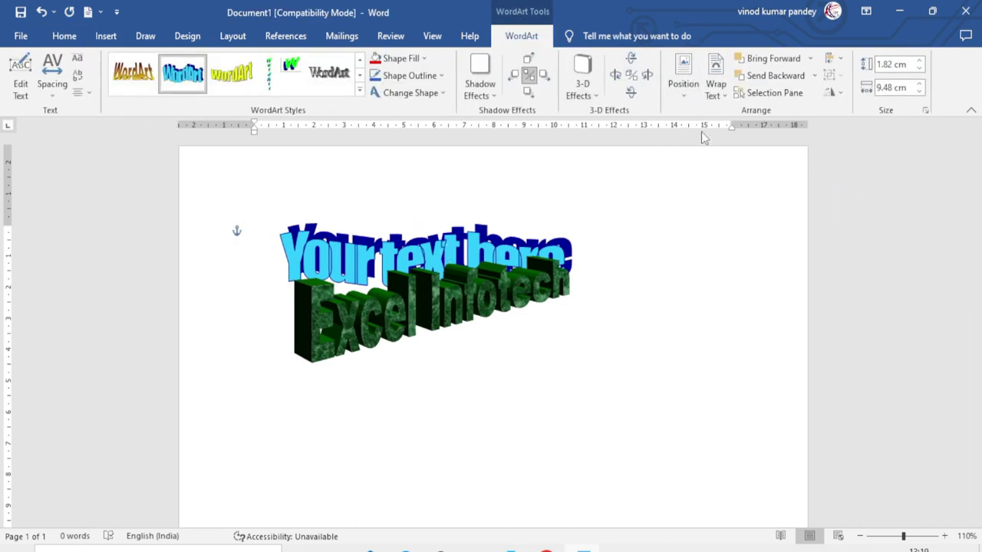
- Align the WordArt left, centre 'Your text here' horizontally, and add Excel Infotech to the selection
click(840, 61)
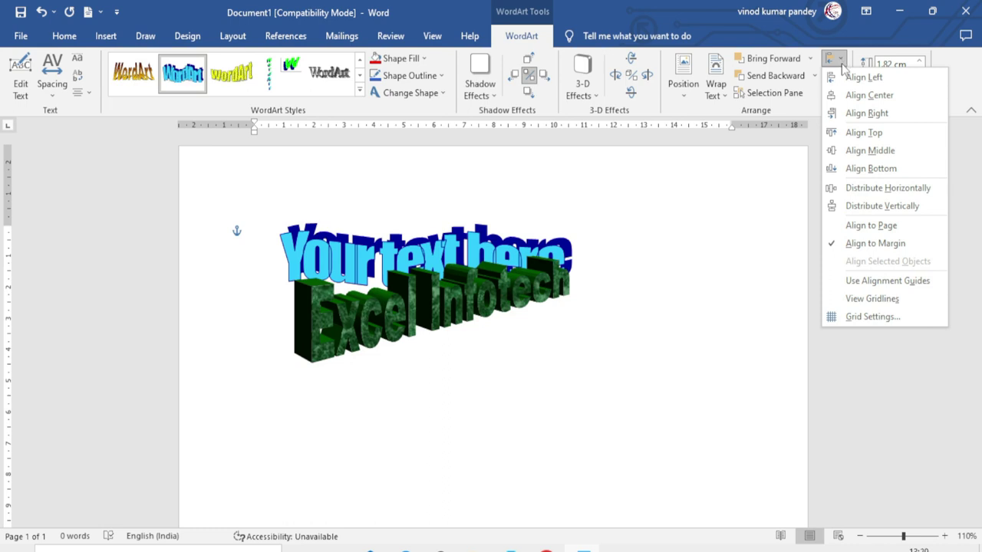
click(859, 76)
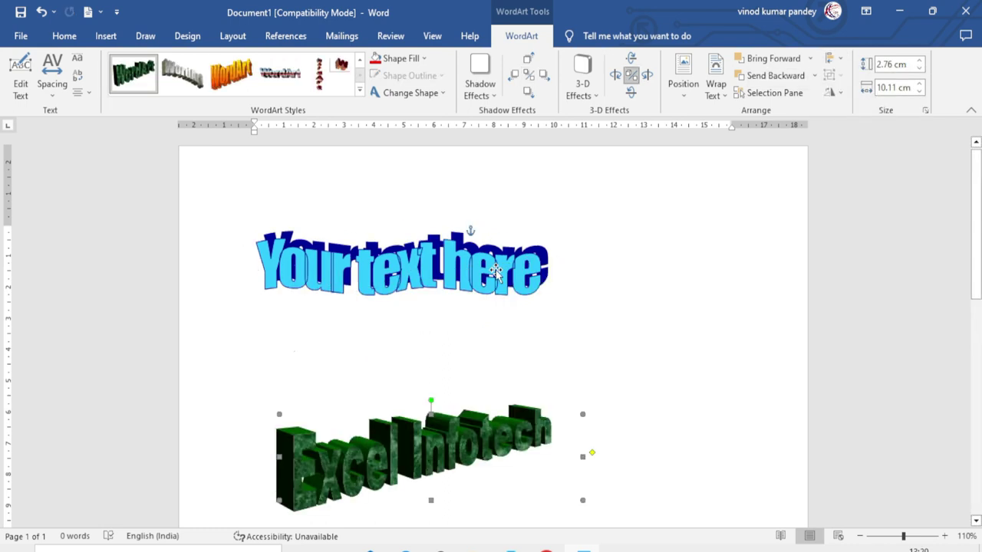
click(496, 273)
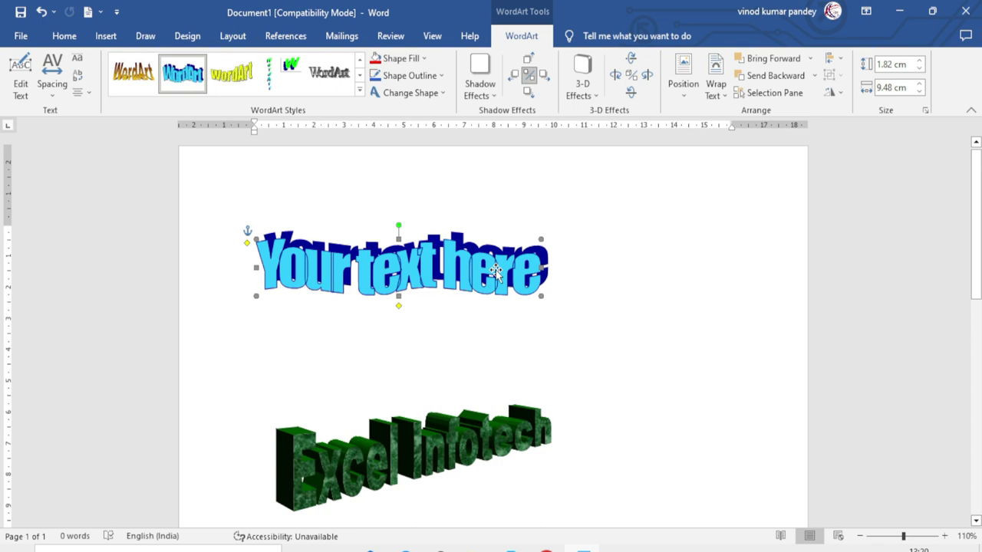
click(832, 58)
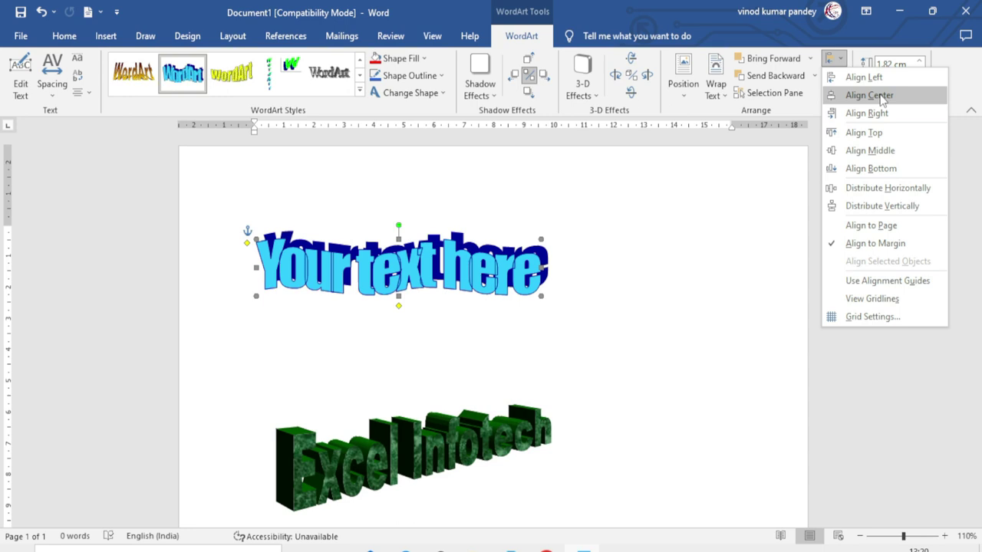
click(869, 95)
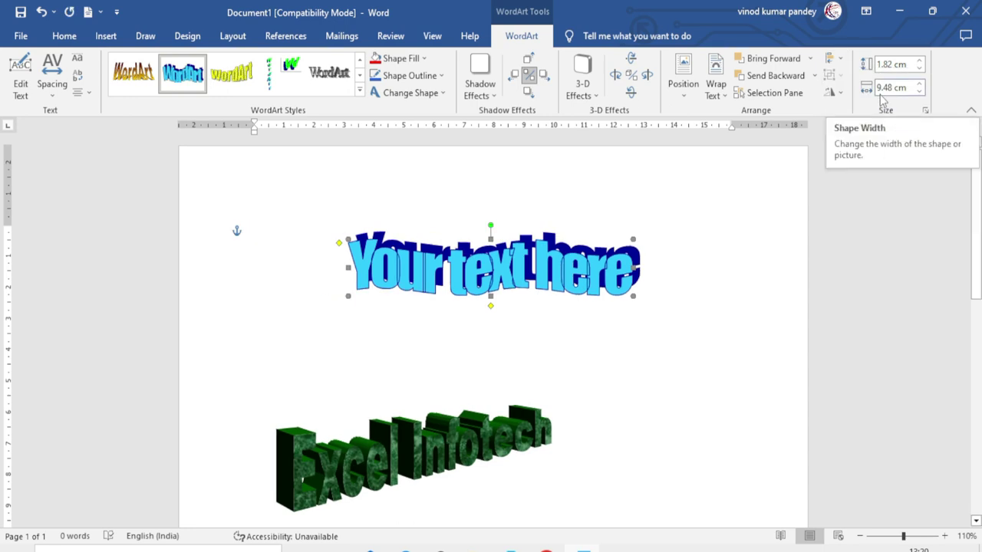
click(832, 58)
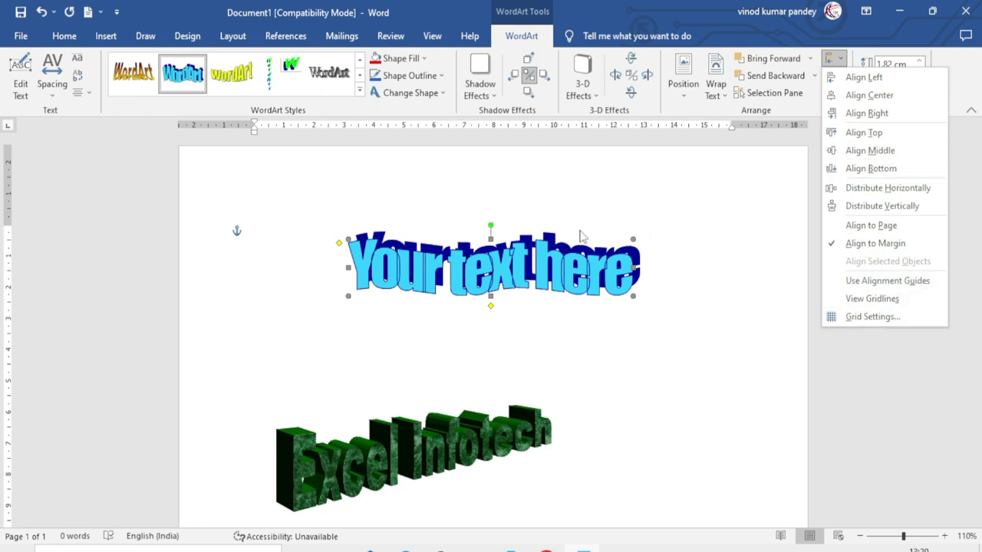
click(755, 328)
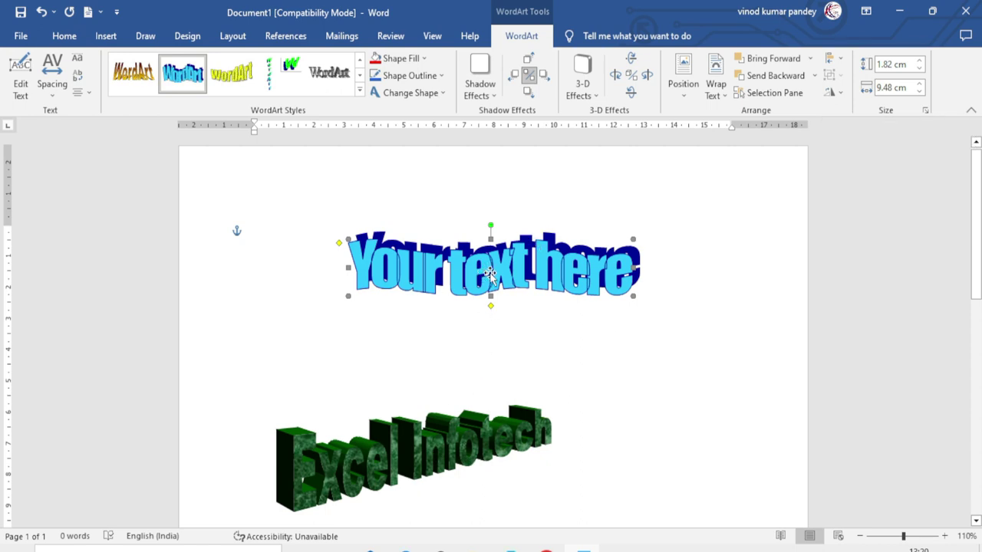
shift+click(468, 443)
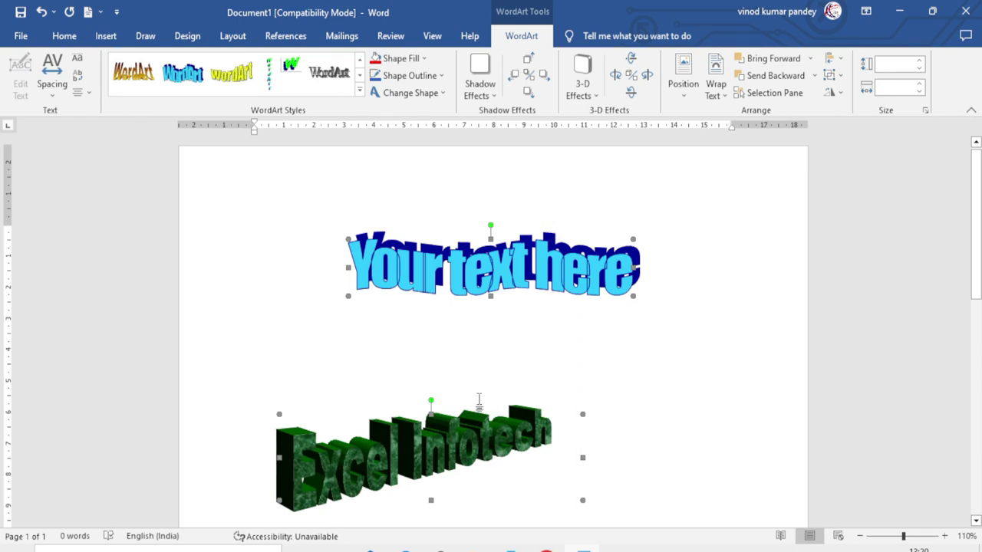
- Group the two WordArt pieces and shift the group right, then back left
click(833, 77)
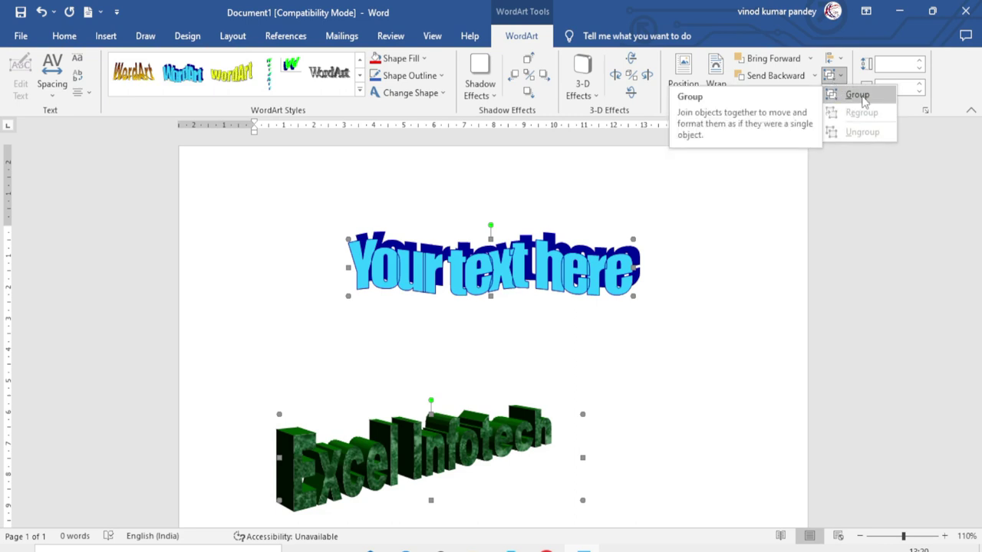
click(863, 99)
mouse_move(544, 267)
mouse_down()
mouse_move(628, 258)
mouse_move(545, 259)
mouse_move(599, 262)
mouse_move(682, 244)
mouse_move(599, 261)
mouse_up()
click(657, 345)
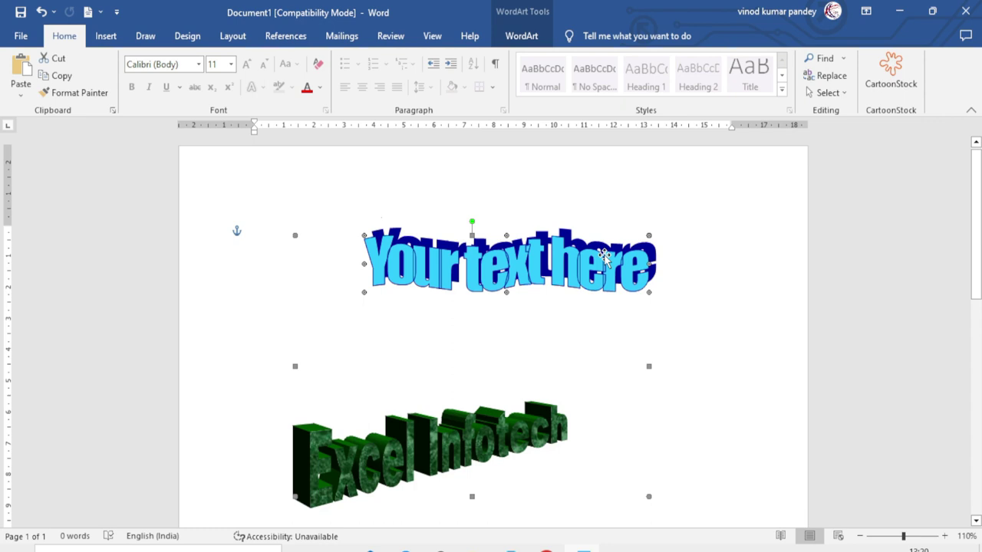
click(514, 38)
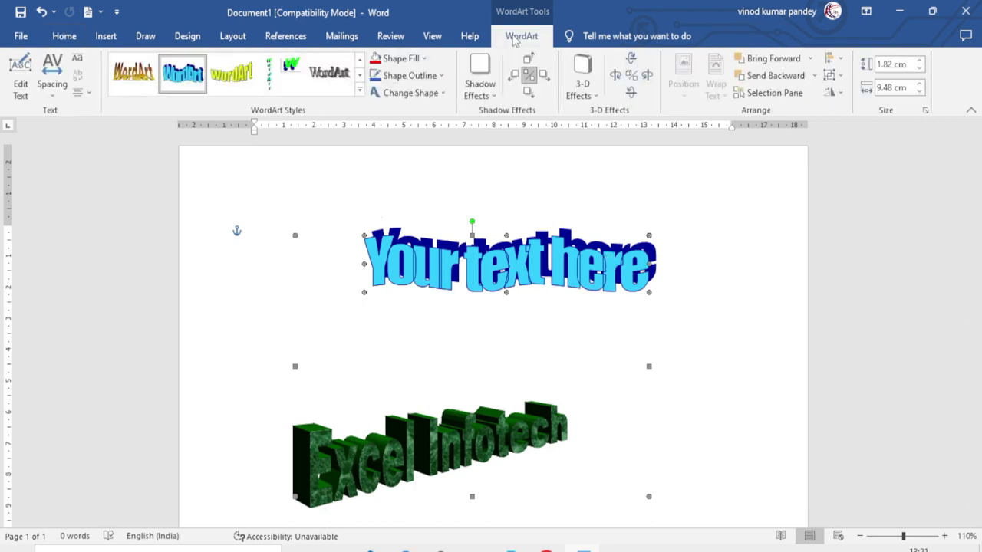
- Ungroup, move 'Your text here' upper right and 'Excel Infotech' lower left, then regroup them
click(830, 77)
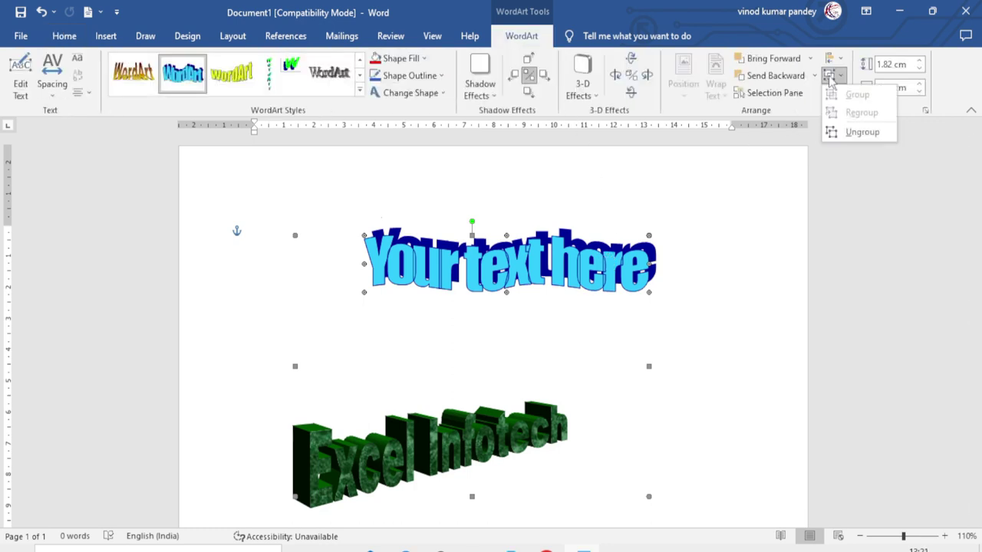
click(863, 131)
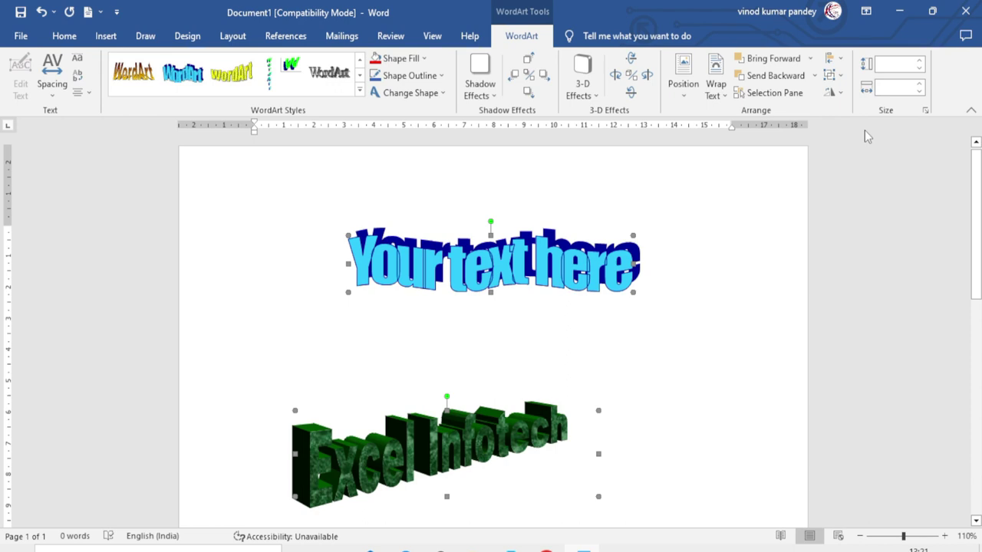
click(651, 341)
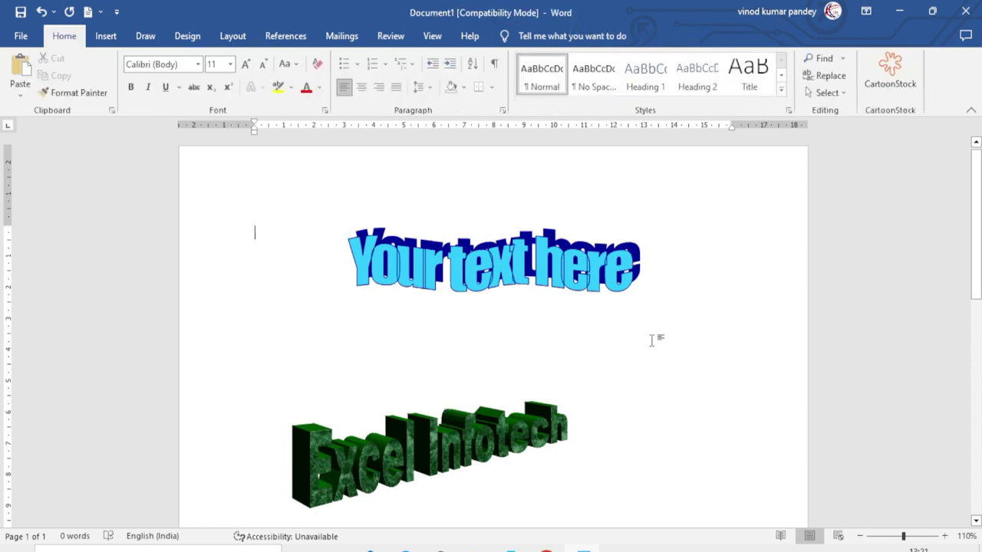
drag(587, 274, 729, 252)
drag(479, 431, 453, 369)
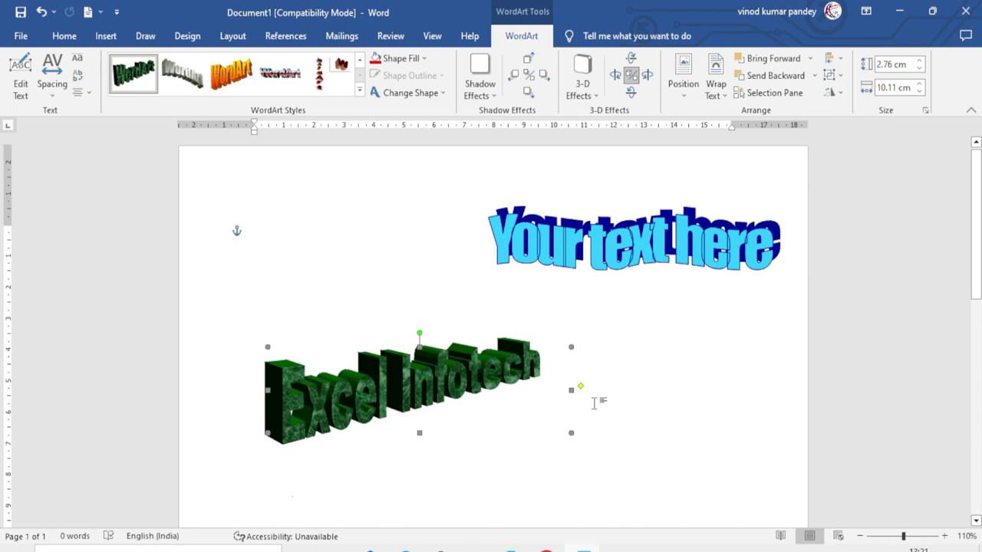
click(826, 77)
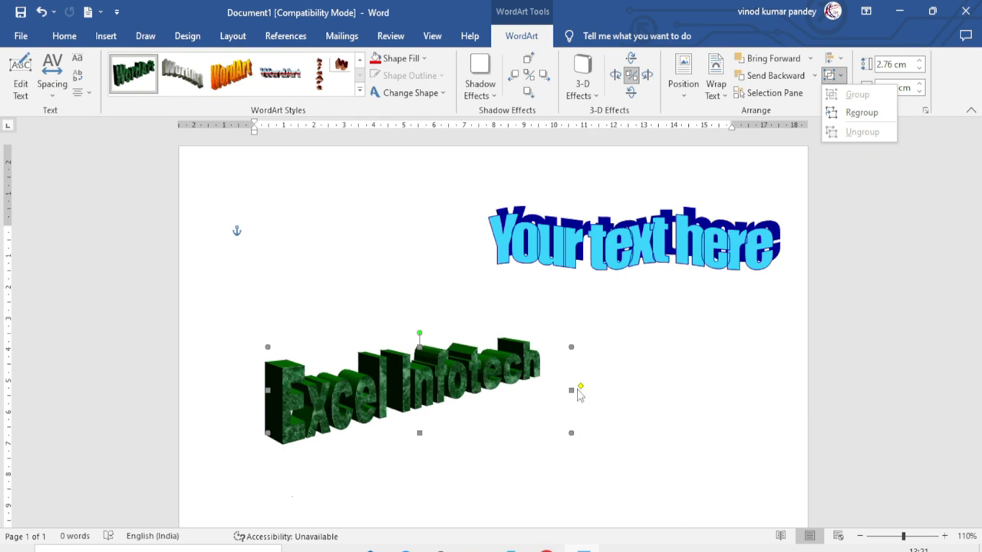
drag(478, 366, 463, 350)
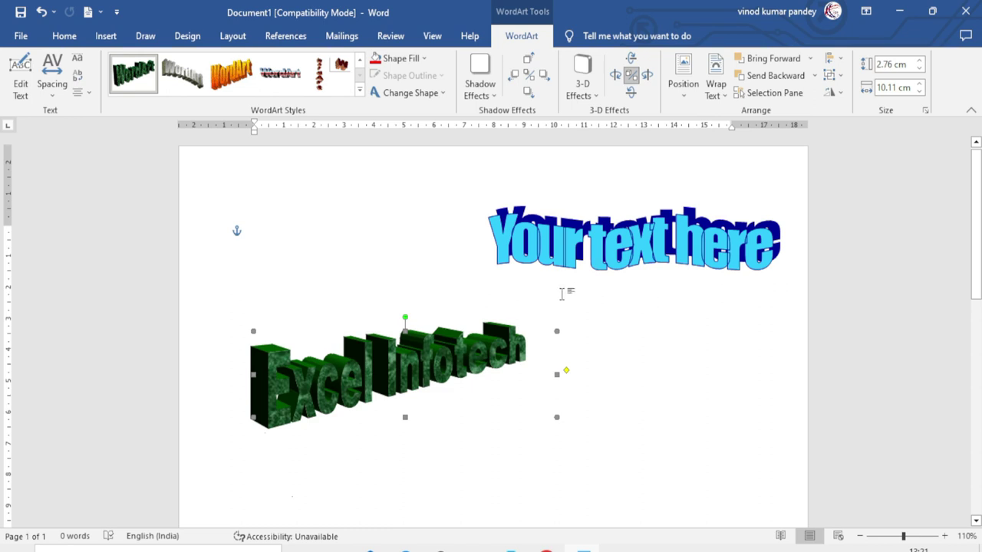
click(833, 74)
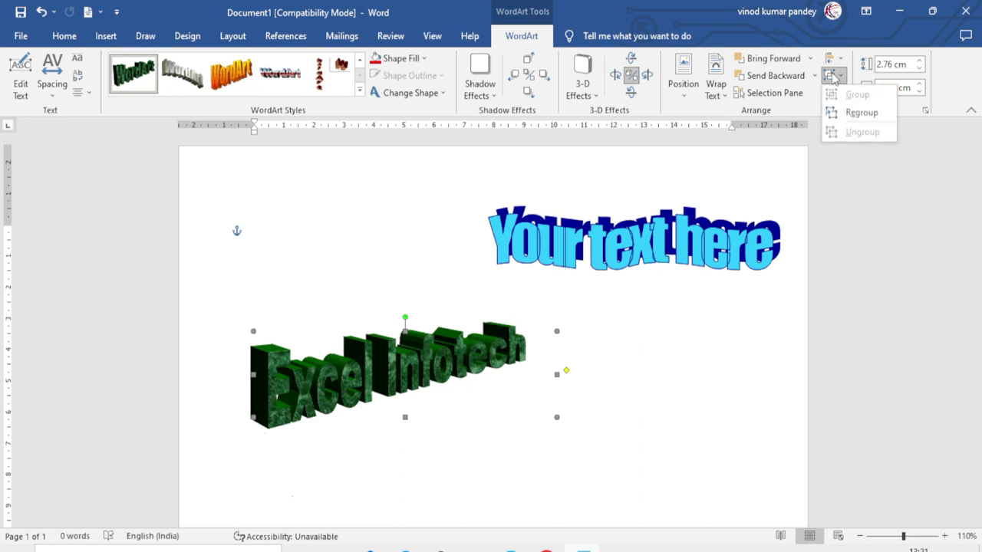
click(861, 113)
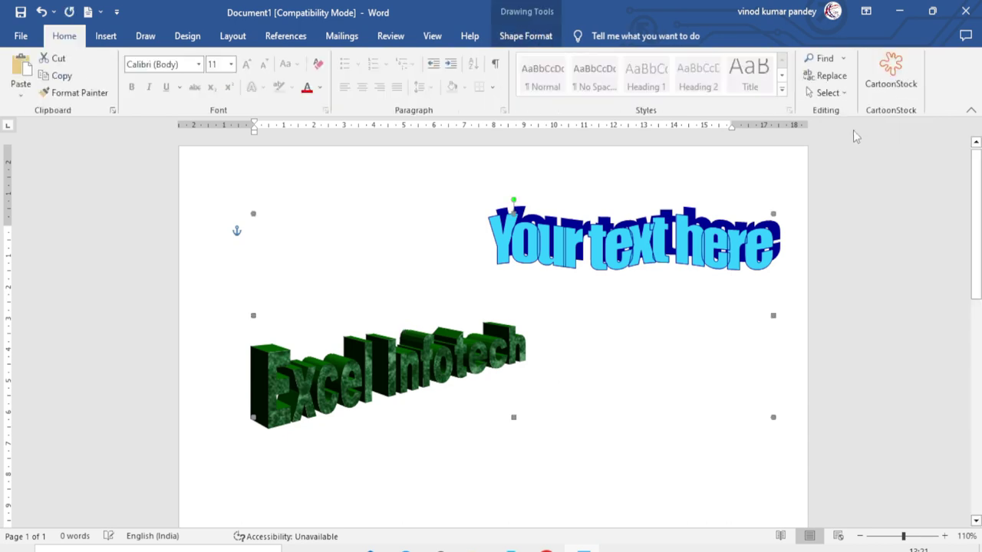
drag(649, 306, 647, 266)
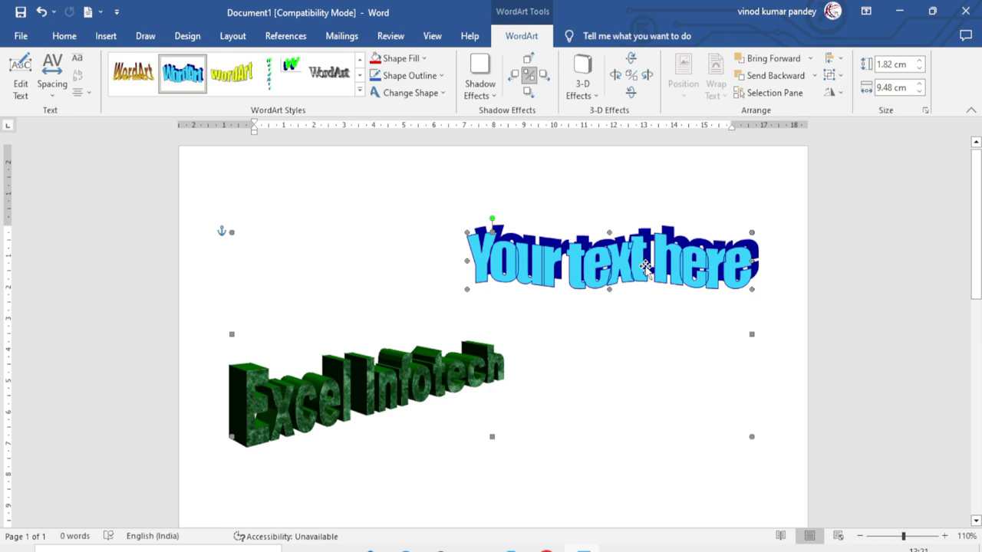
- Ungroup the two WordArt pieces, leaving their rotation unchanged
click(842, 92)
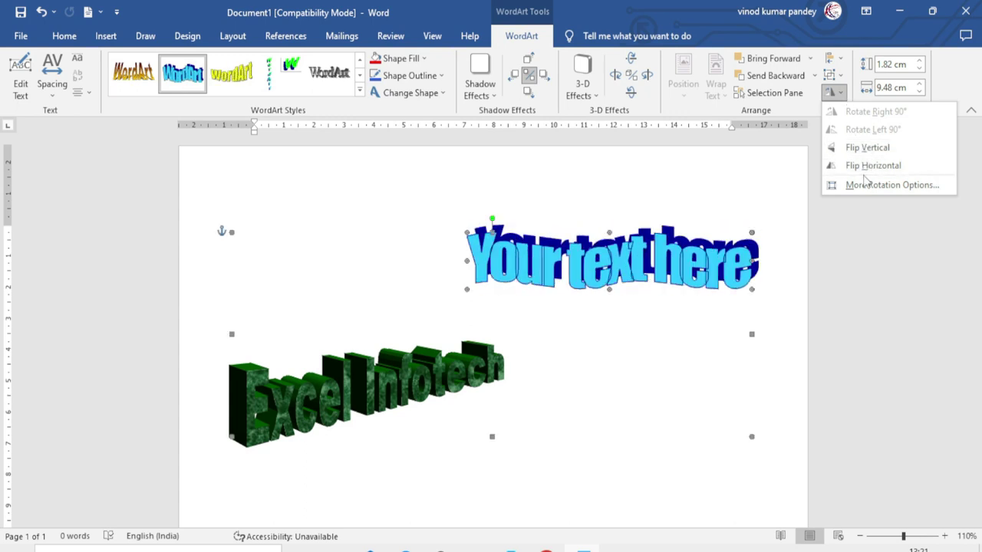
click(776, 158)
click(831, 76)
click(859, 132)
- Select only the Excel Infotech WordArt, keeping its orientation upright and unchanged
click(680, 318)
click(418, 372)
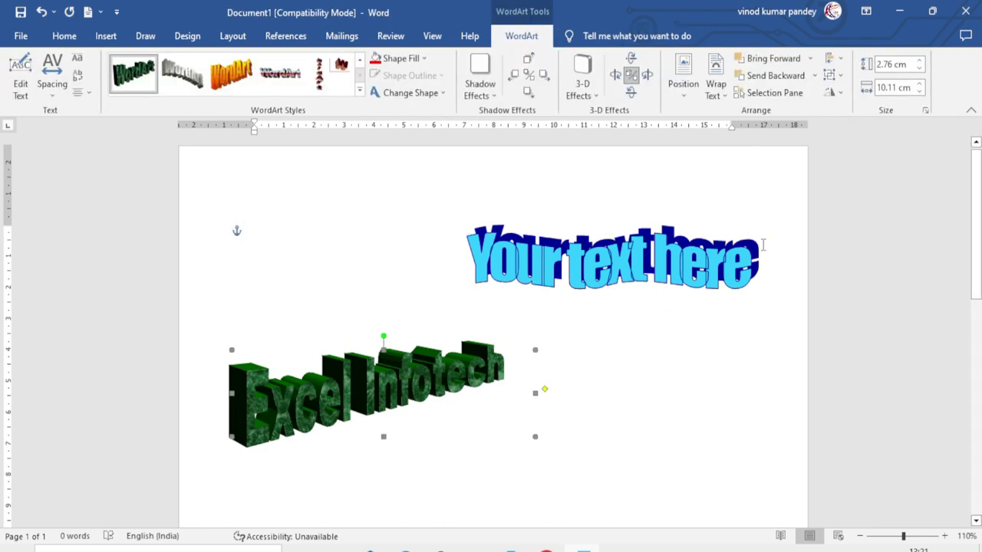
click(834, 93)
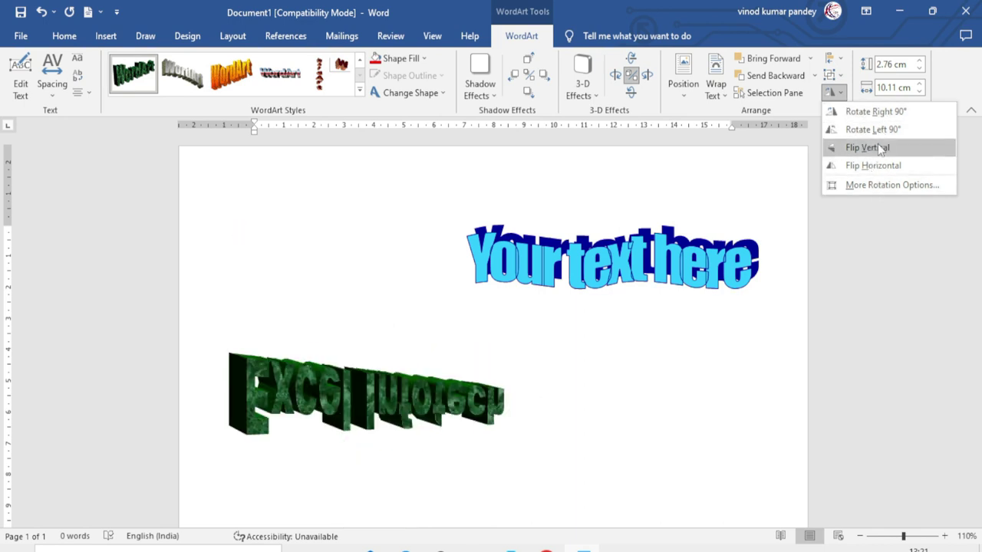
click(721, 311)
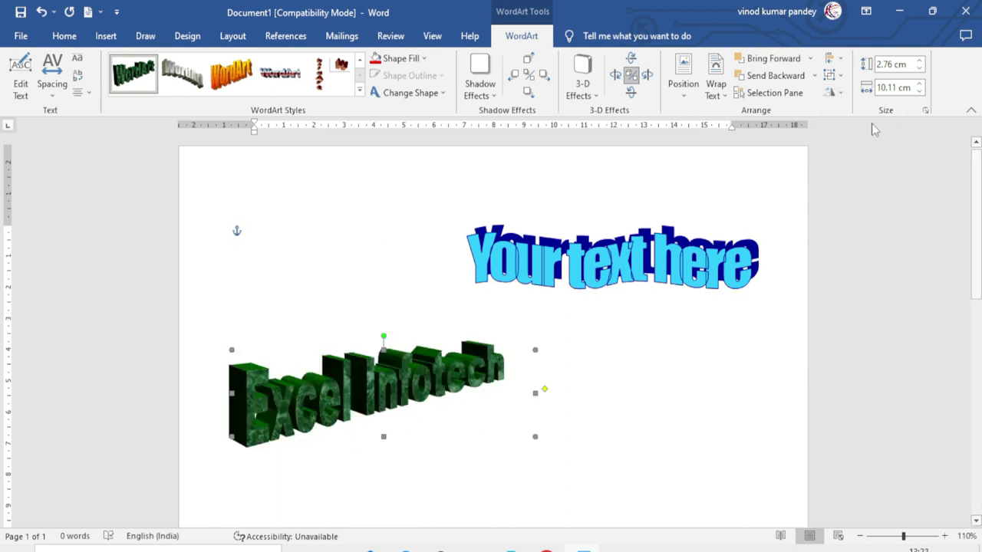
- Raise the Excel Infotech WordArt's height to 3.5 cm
click(919, 62)
click(919, 62)
click(919, 62)
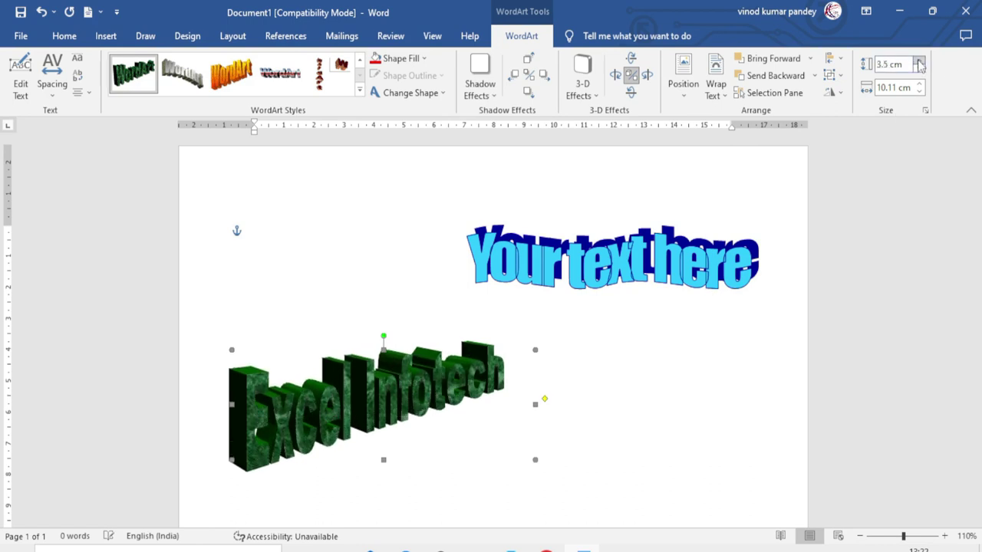
- Widen the Excel Infotech WordArt step by step to 19.8 cm
click(920, 84)
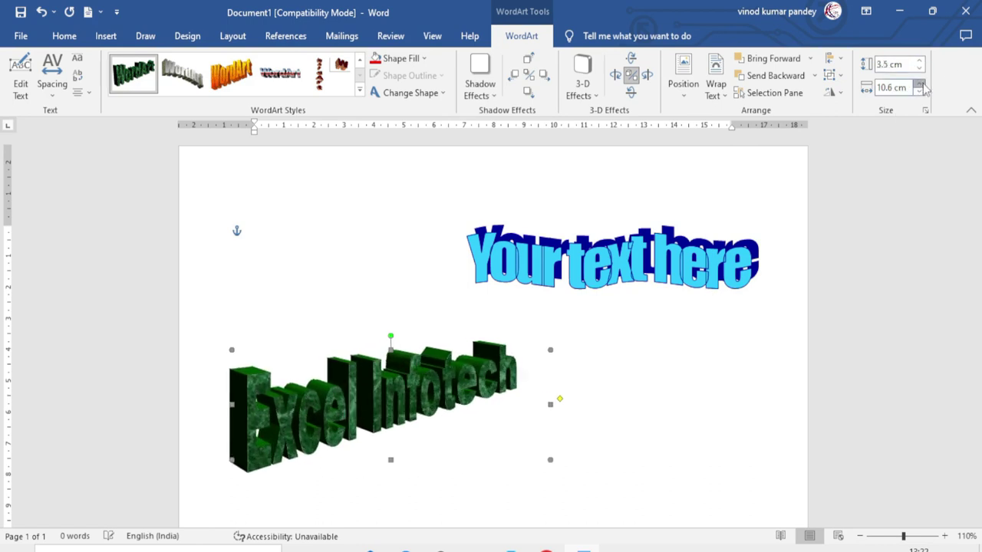
click(919, 84)
click(919, 85)
click(919, 85)
click(919, 84)
click(920, 86)
click(919, 85)
click(920, 85)
click(919, 85)
click(920, 85)
click(920, 85)
click(920, 85)
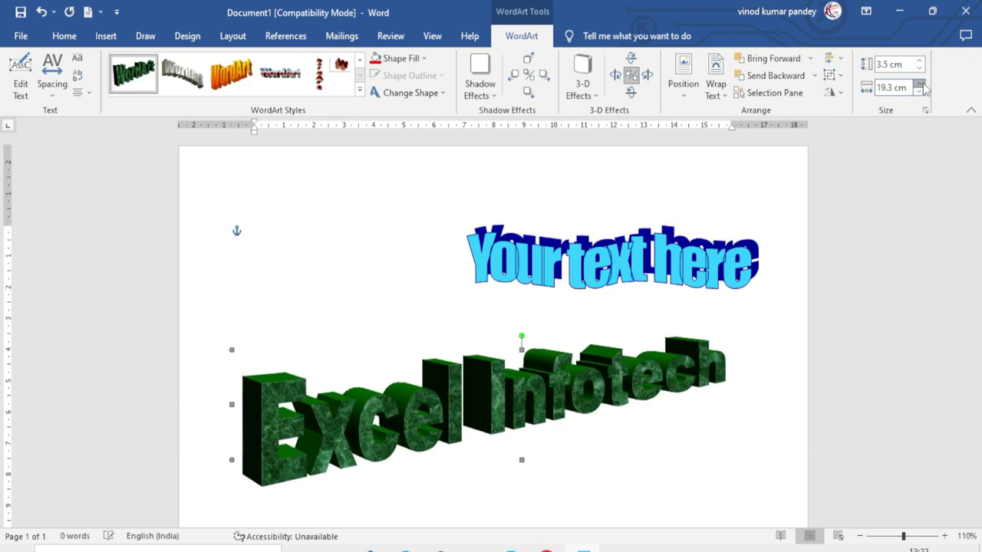
click(920, 85)
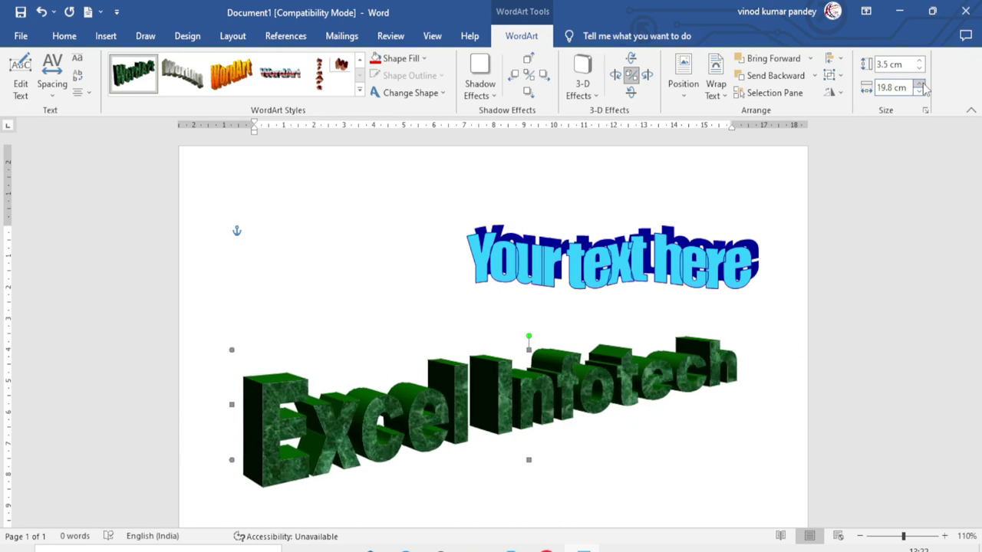